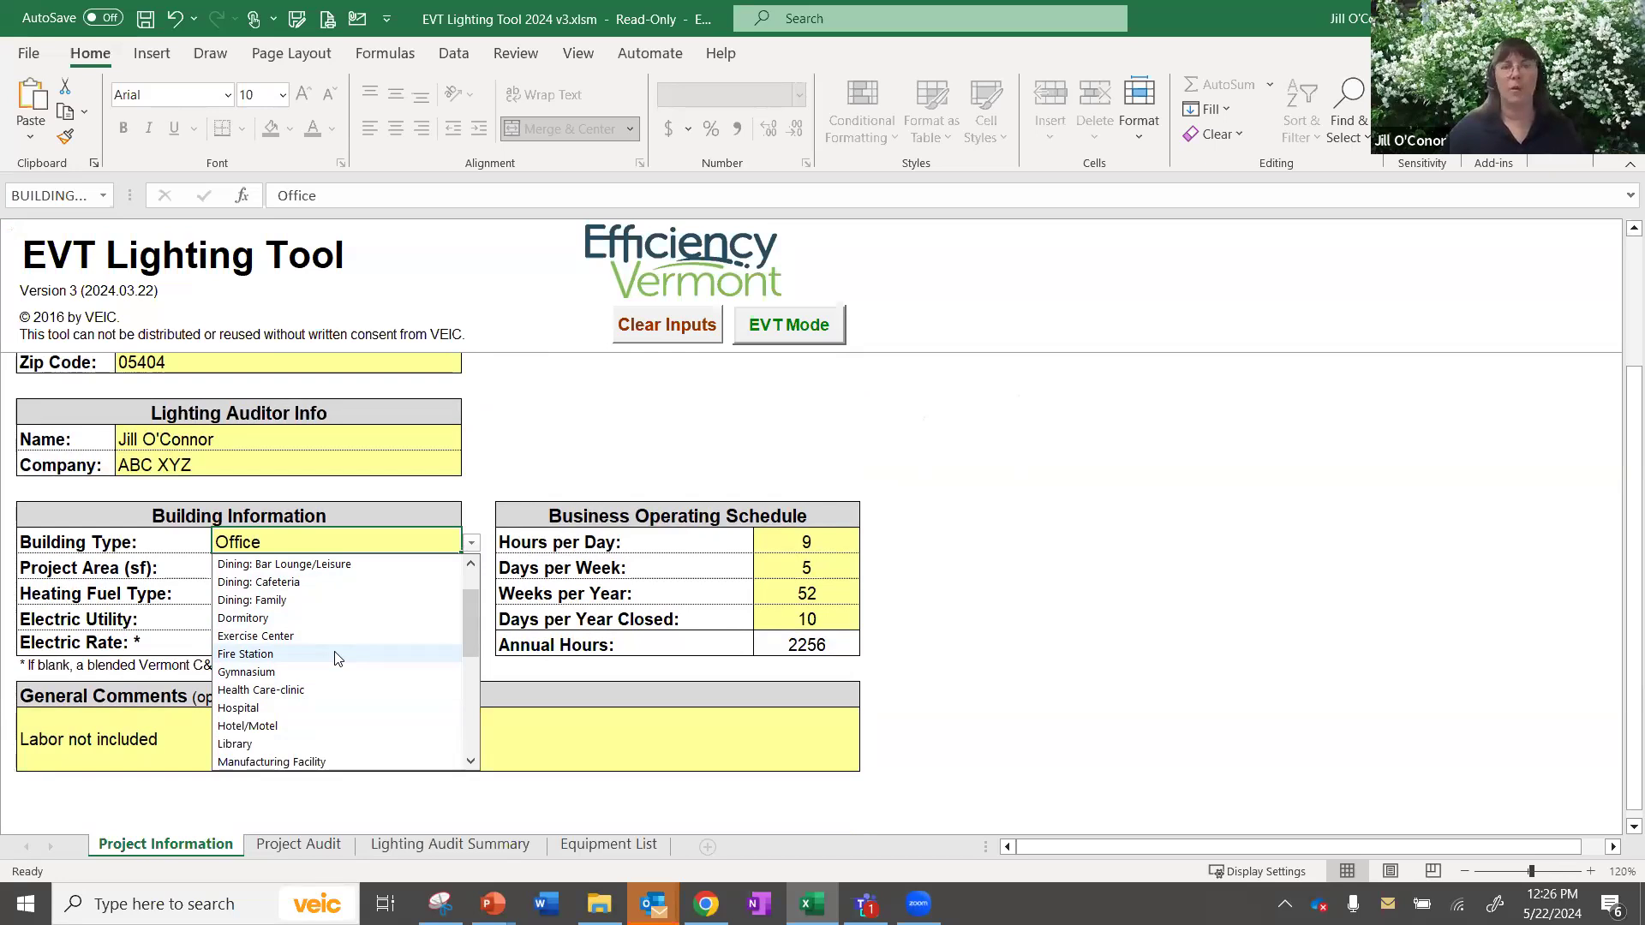
Set the building's heating fuel type to Oil.
{"action": "left_click", "coordinate": [531, 463]}
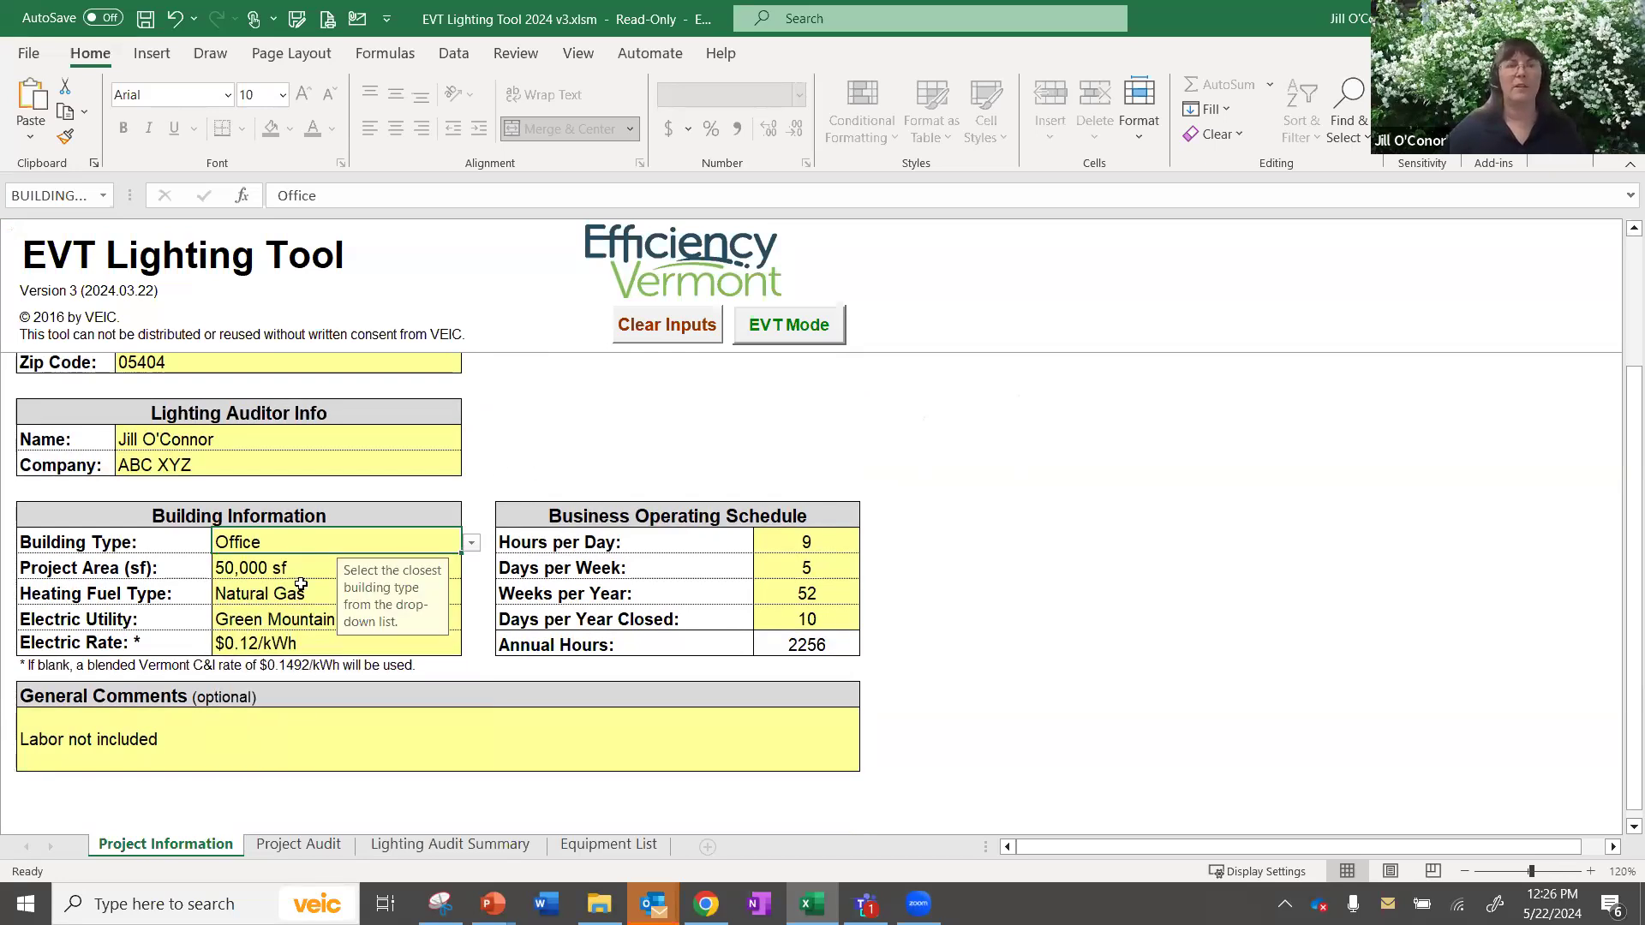
{"action": "left_click", "coordinate": [264, 587]}
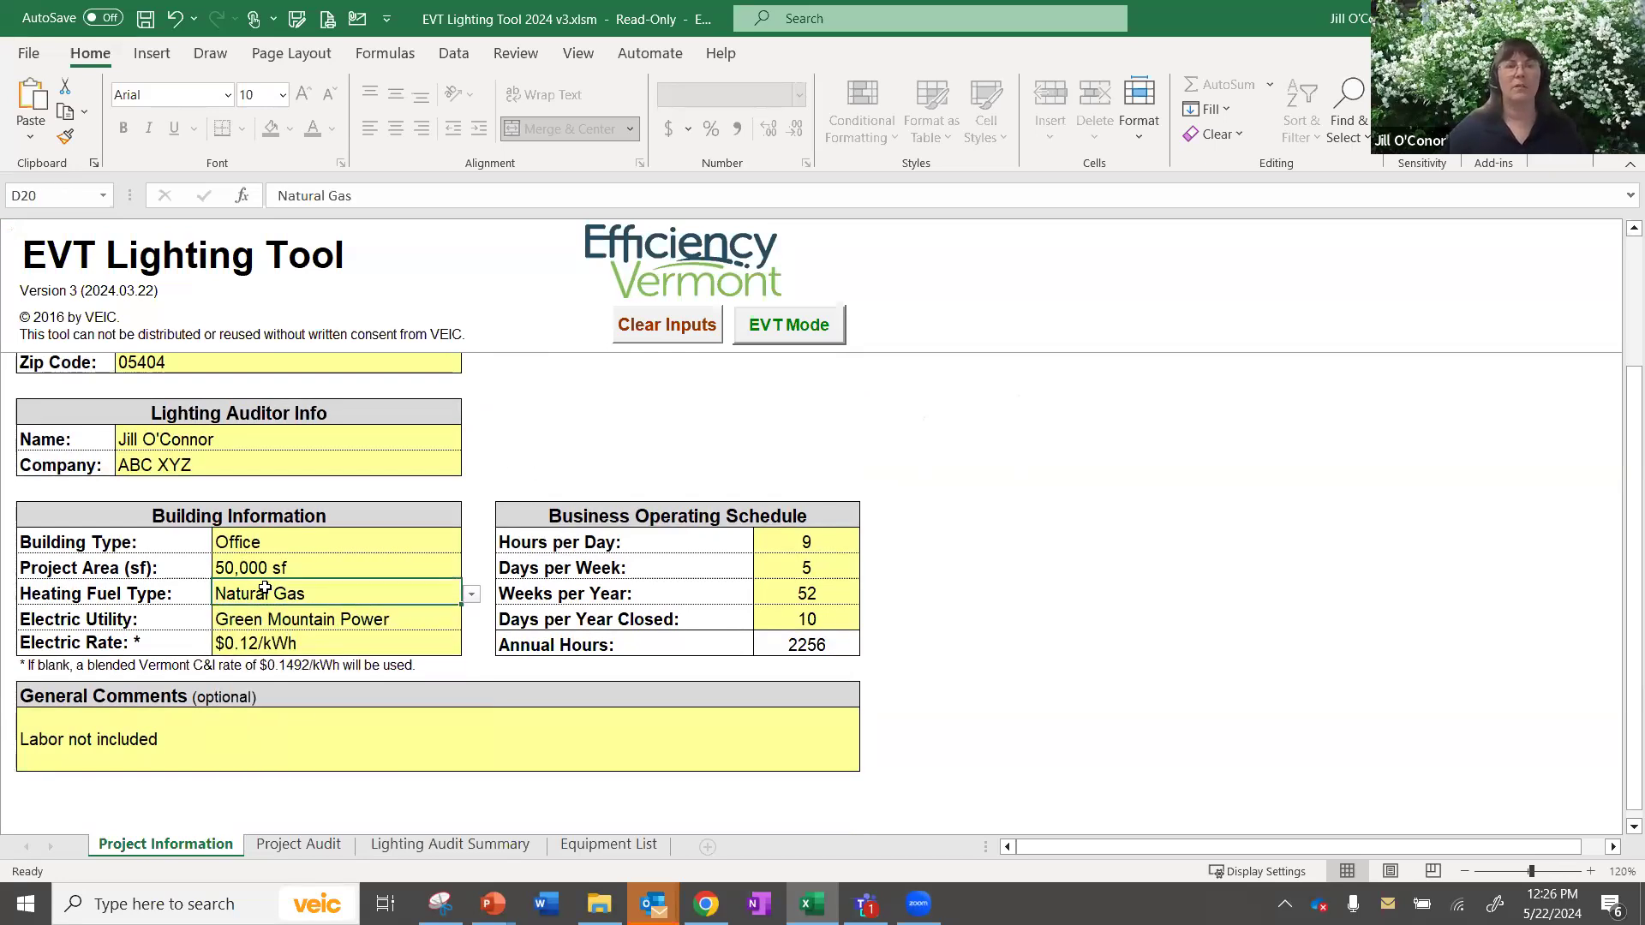
{"action": "left_click", "coordinate": [470, 603]}
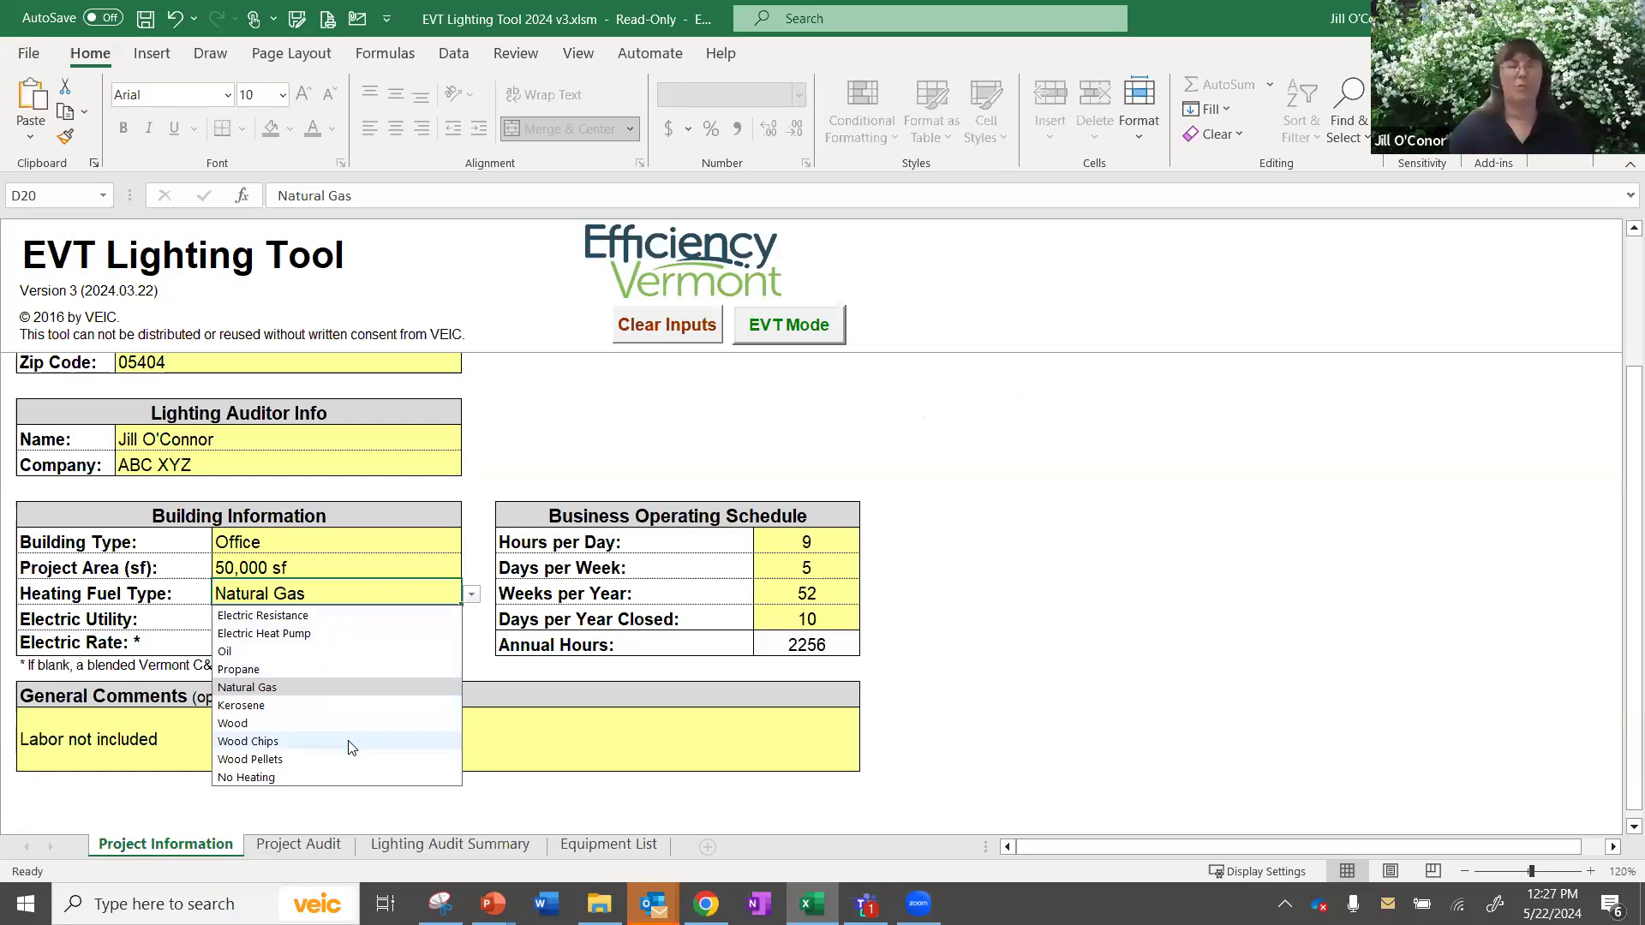
{"action": "left_click", "coordinate": [388, 651]}
Review the electric utility options and the electric rate field in the building information.
{"action": "left_click", "coordinate": [408, 621]}
{"action": "left_click", "coordinate": [471, 621]}
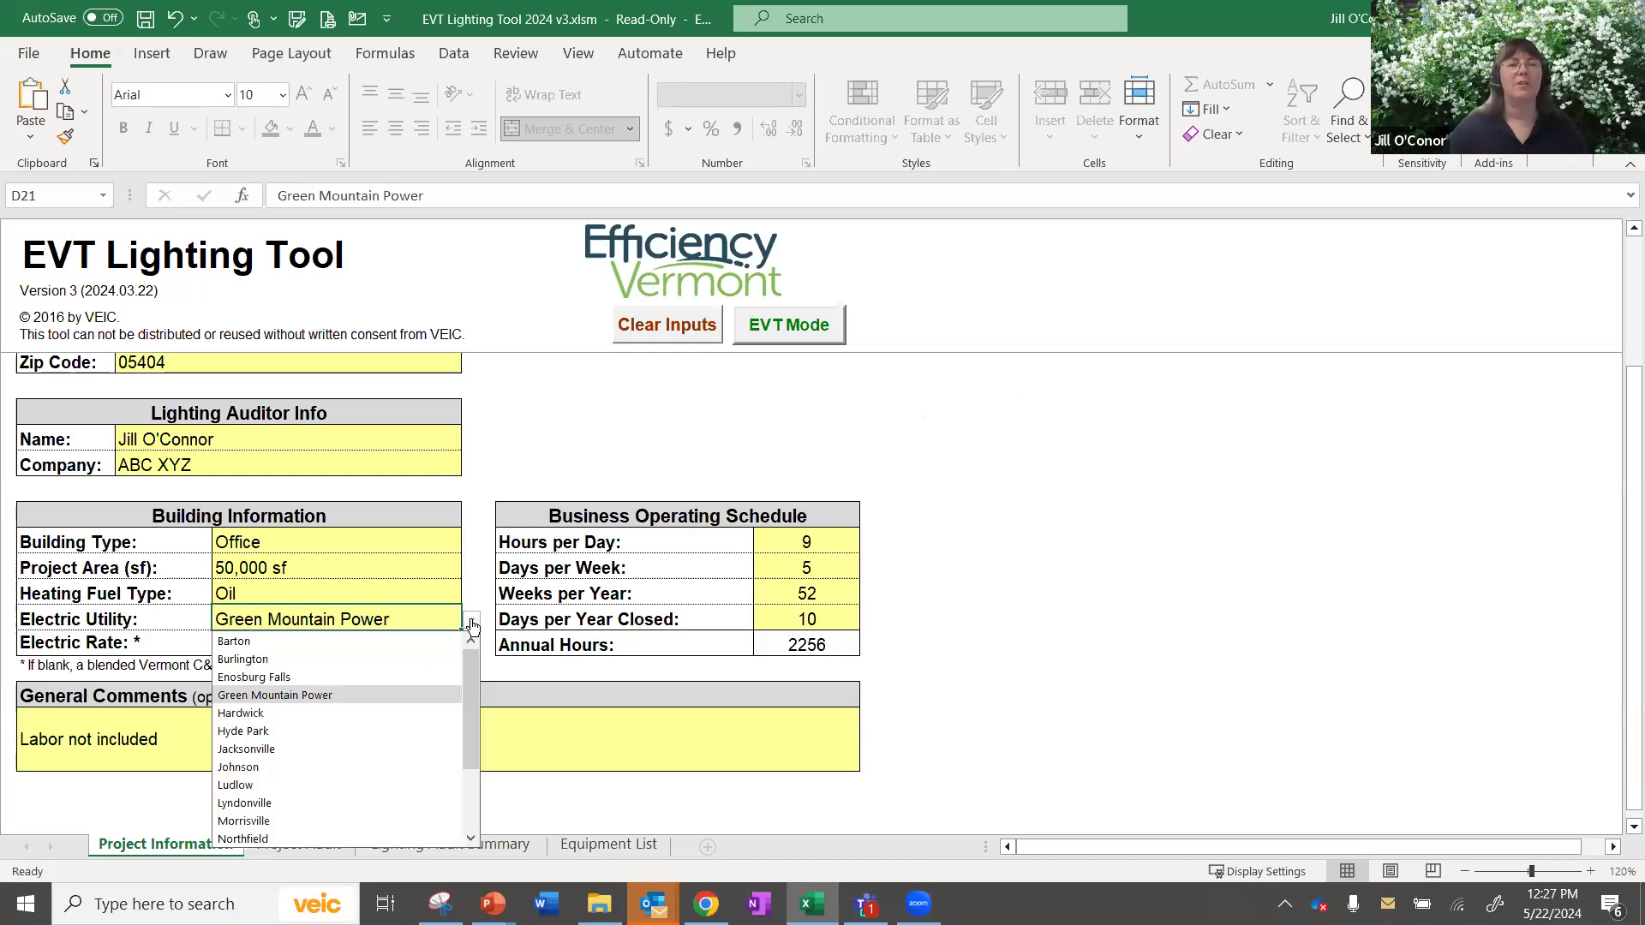
{"action": "left_click", "coordinate": [472, 622]}
{"action": "left_click", "coordinate": [471, 622]}
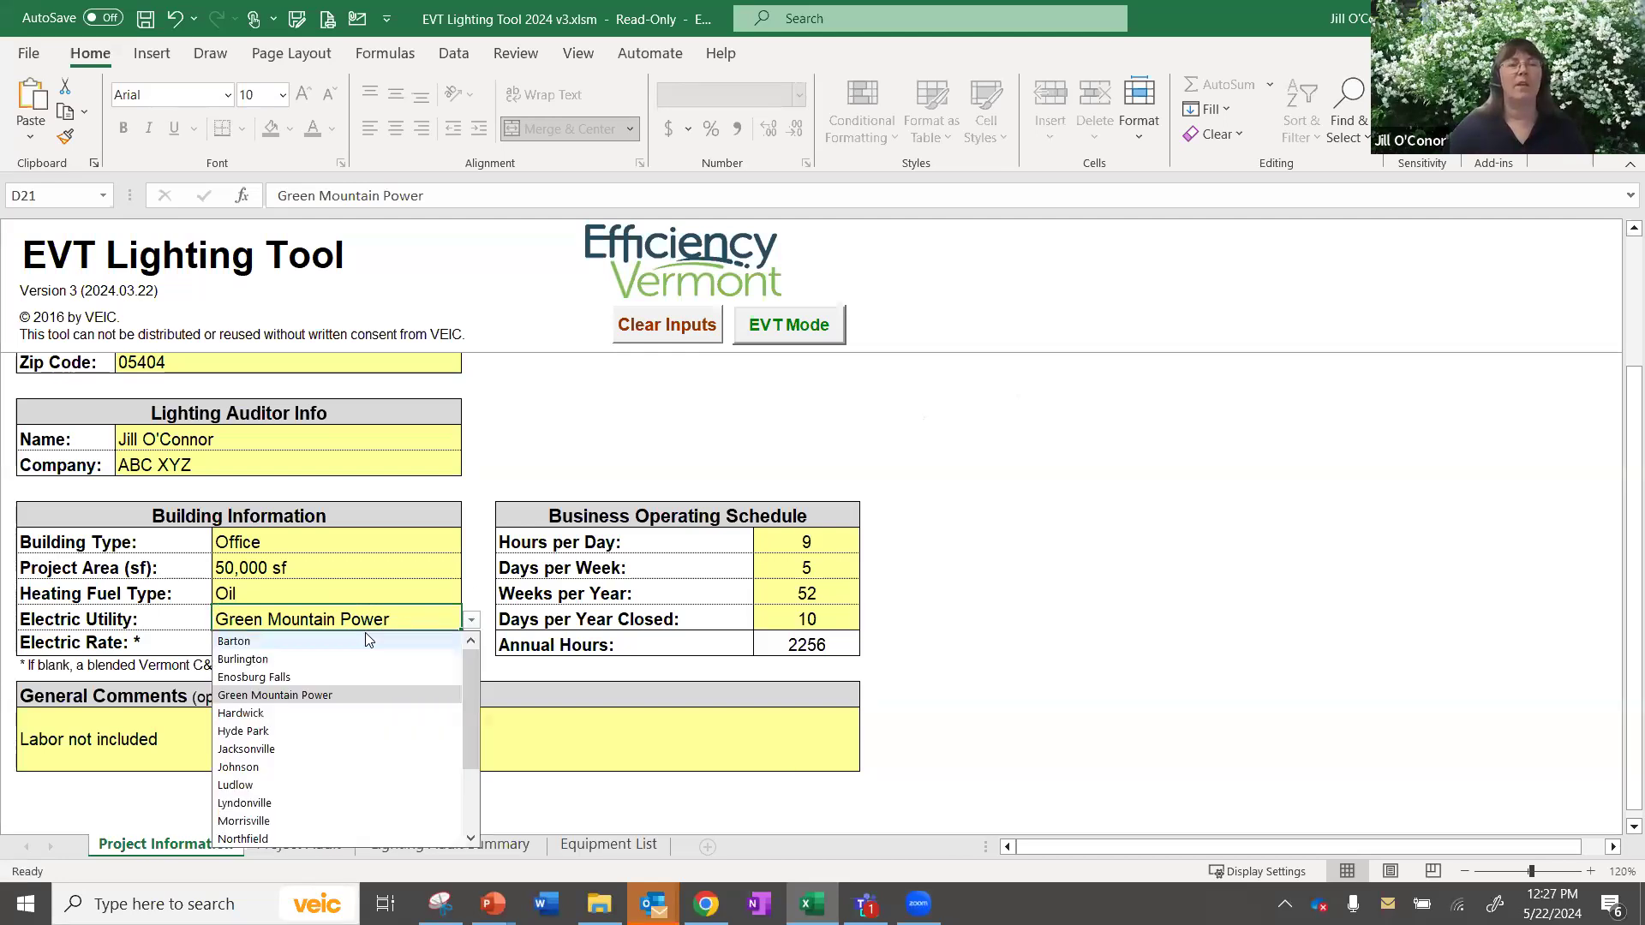
{"action": "left_click", "coordinate": [520, 685]}
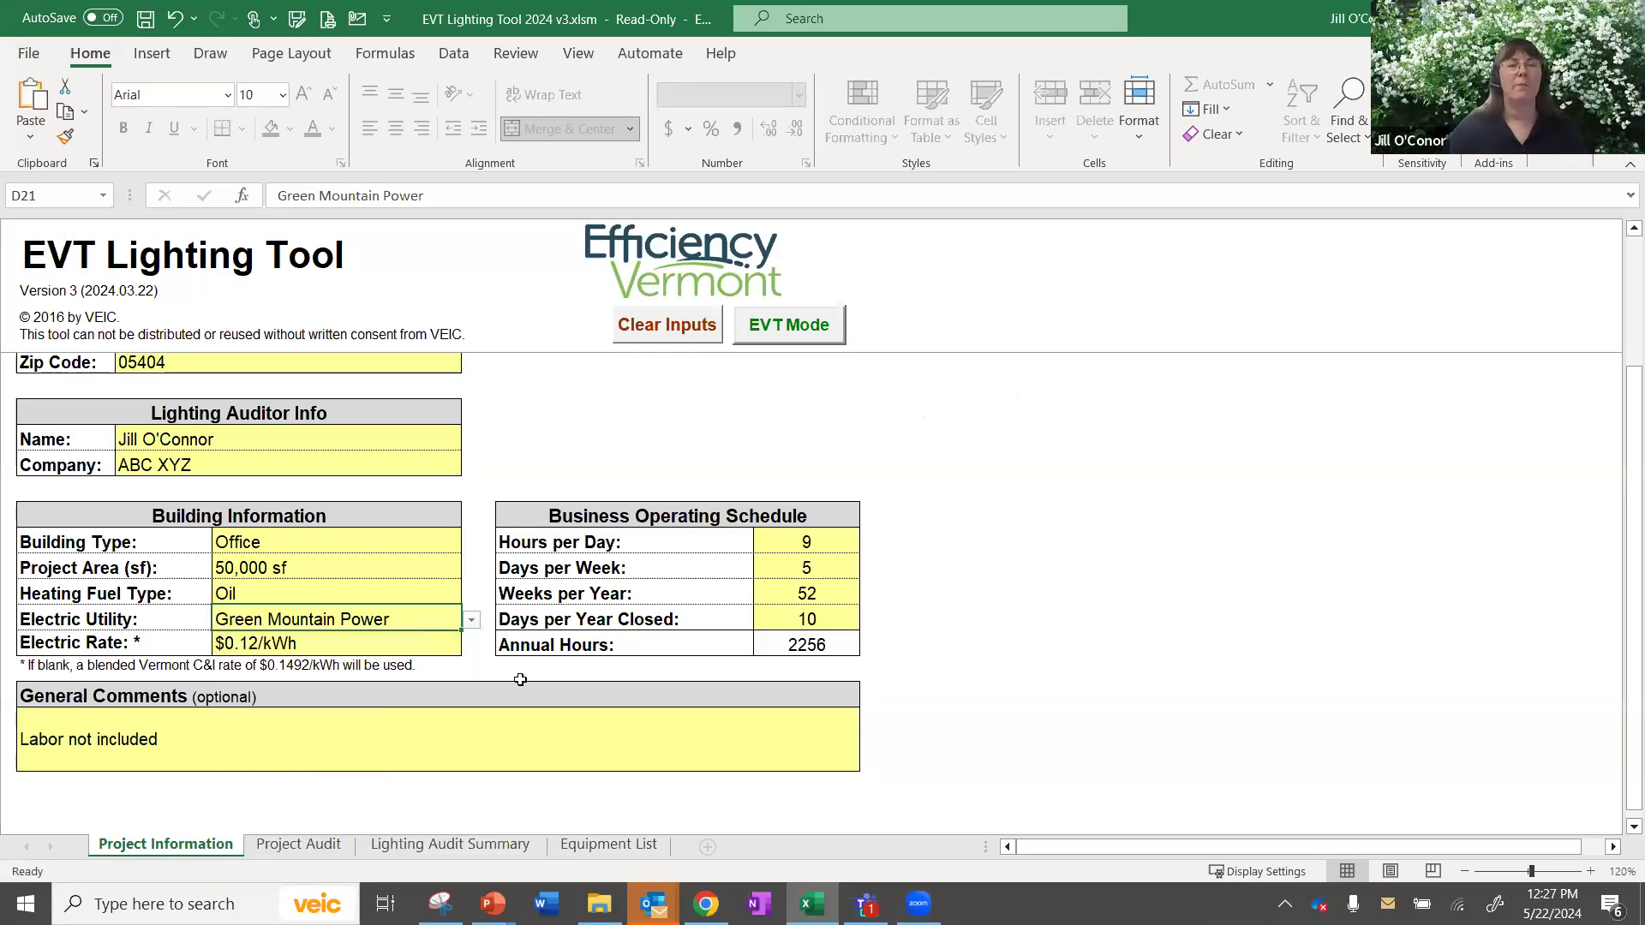
{"action": "left_click", "coordinate": [378, 644]}
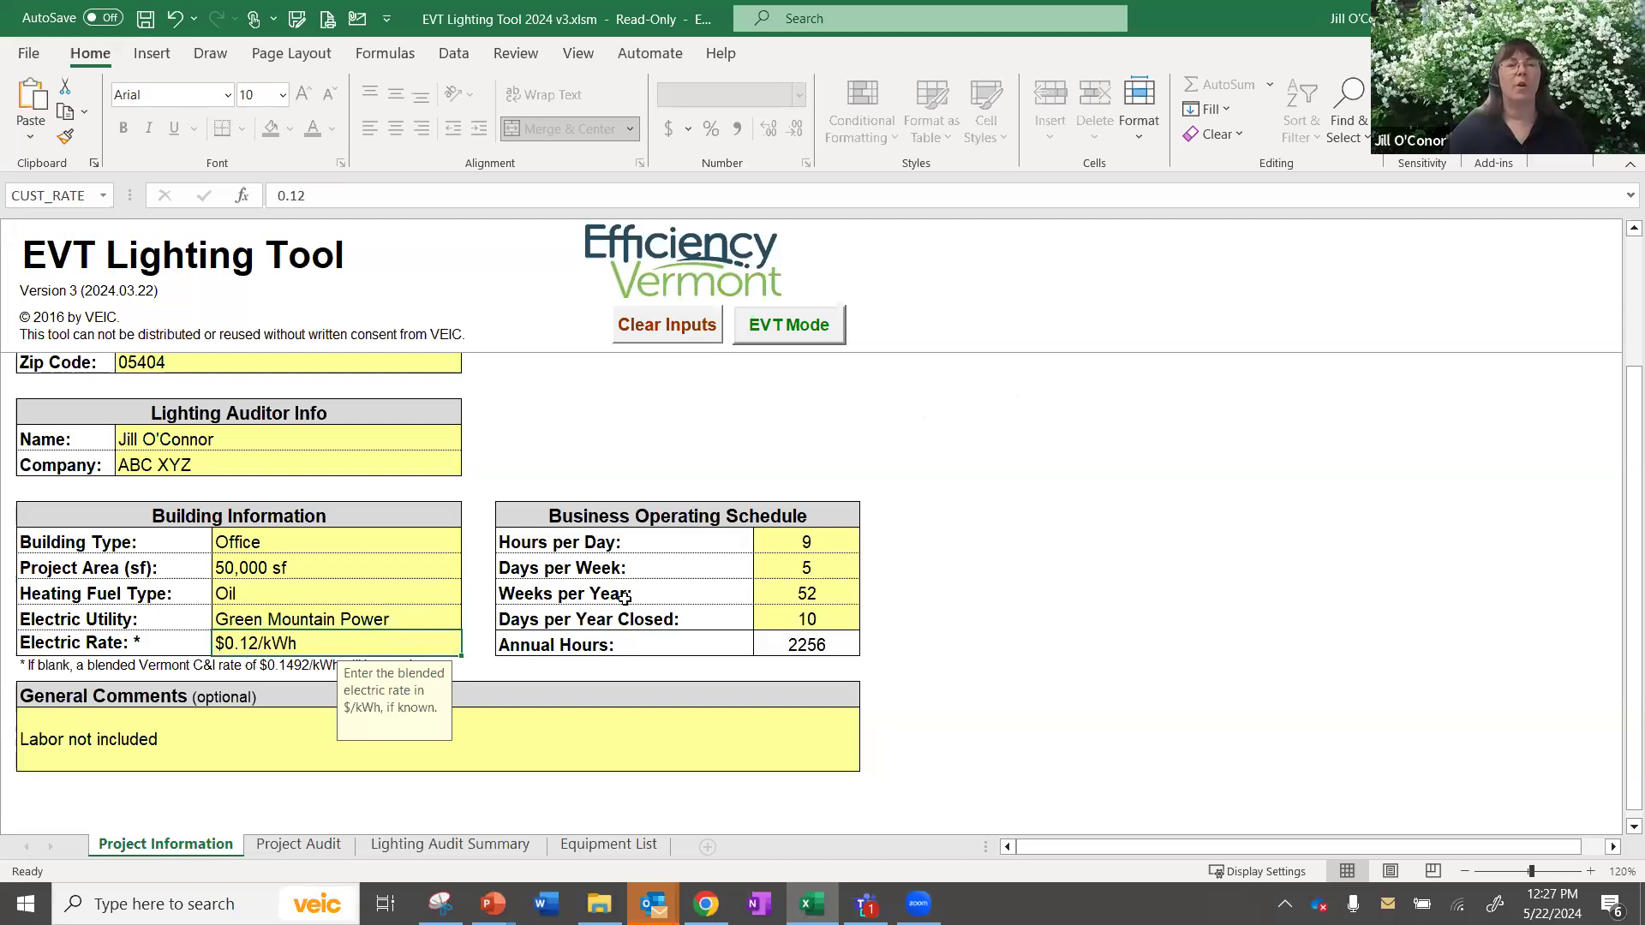
Set the hours per day in the business operating schedule to 10.
{"action": "left_click", "coordinate": [783, 547]}
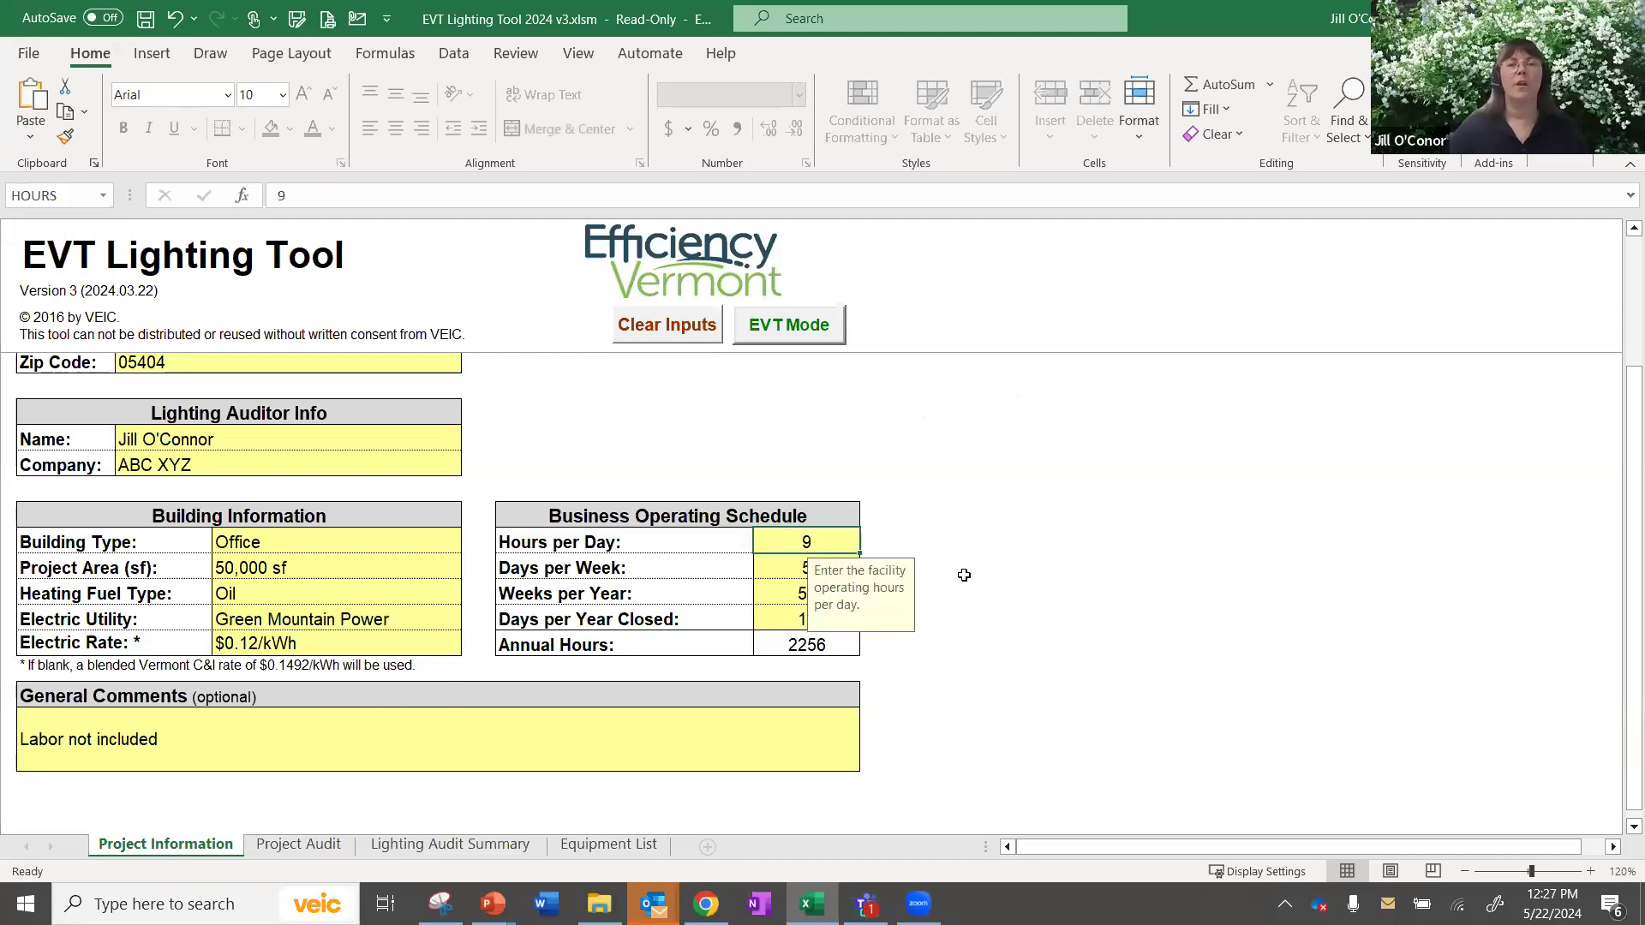
{"action": "type", "text": "10"}
{"action": "key", "text": "Return"}
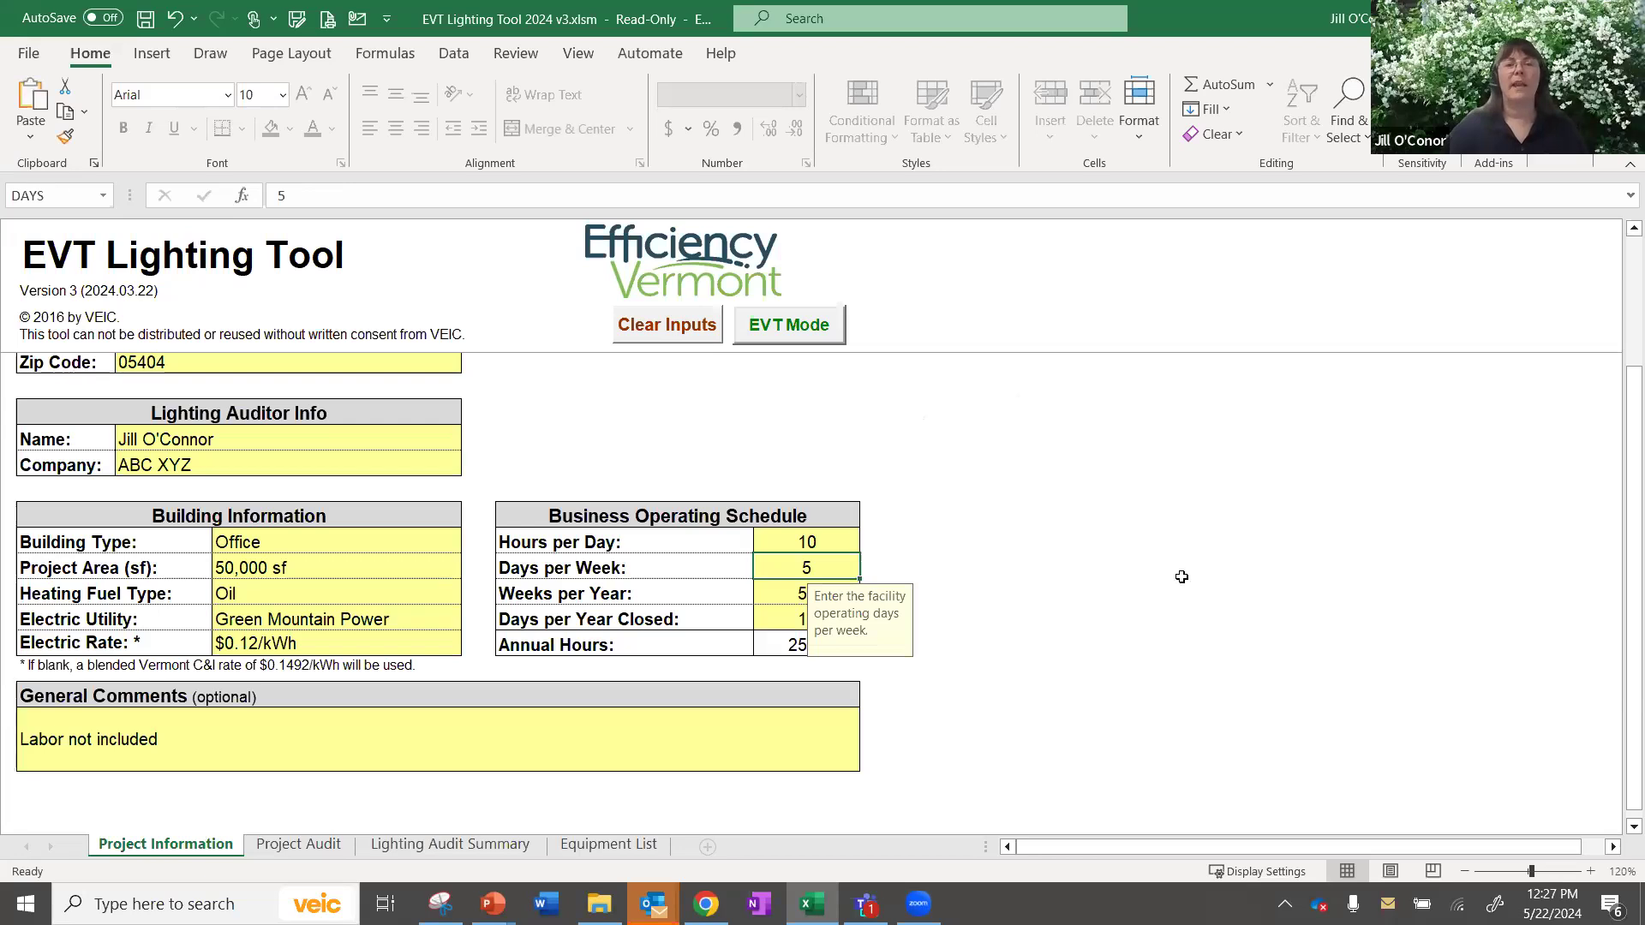
{"action": "left_click", "coordinate": [697, 711]}
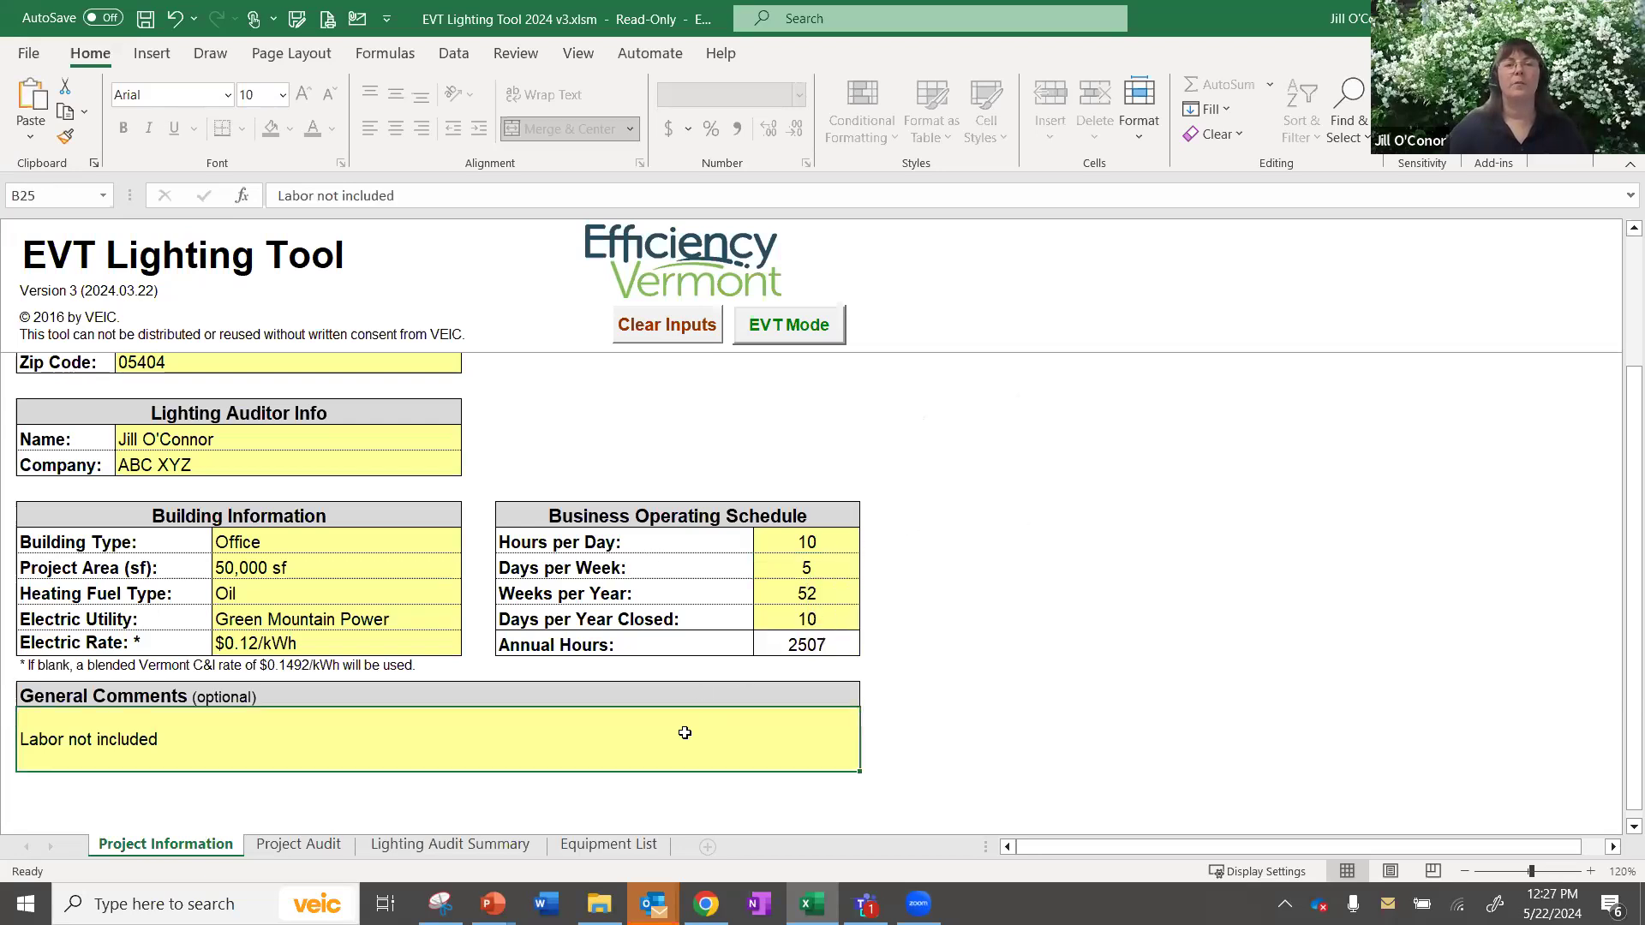
Try 45 weeks per year in the business operating schedule and check the effect on annual hours.
{"action": "left_click", "coordinate": [837, 594]}
{"action": "type", "text": "45"}
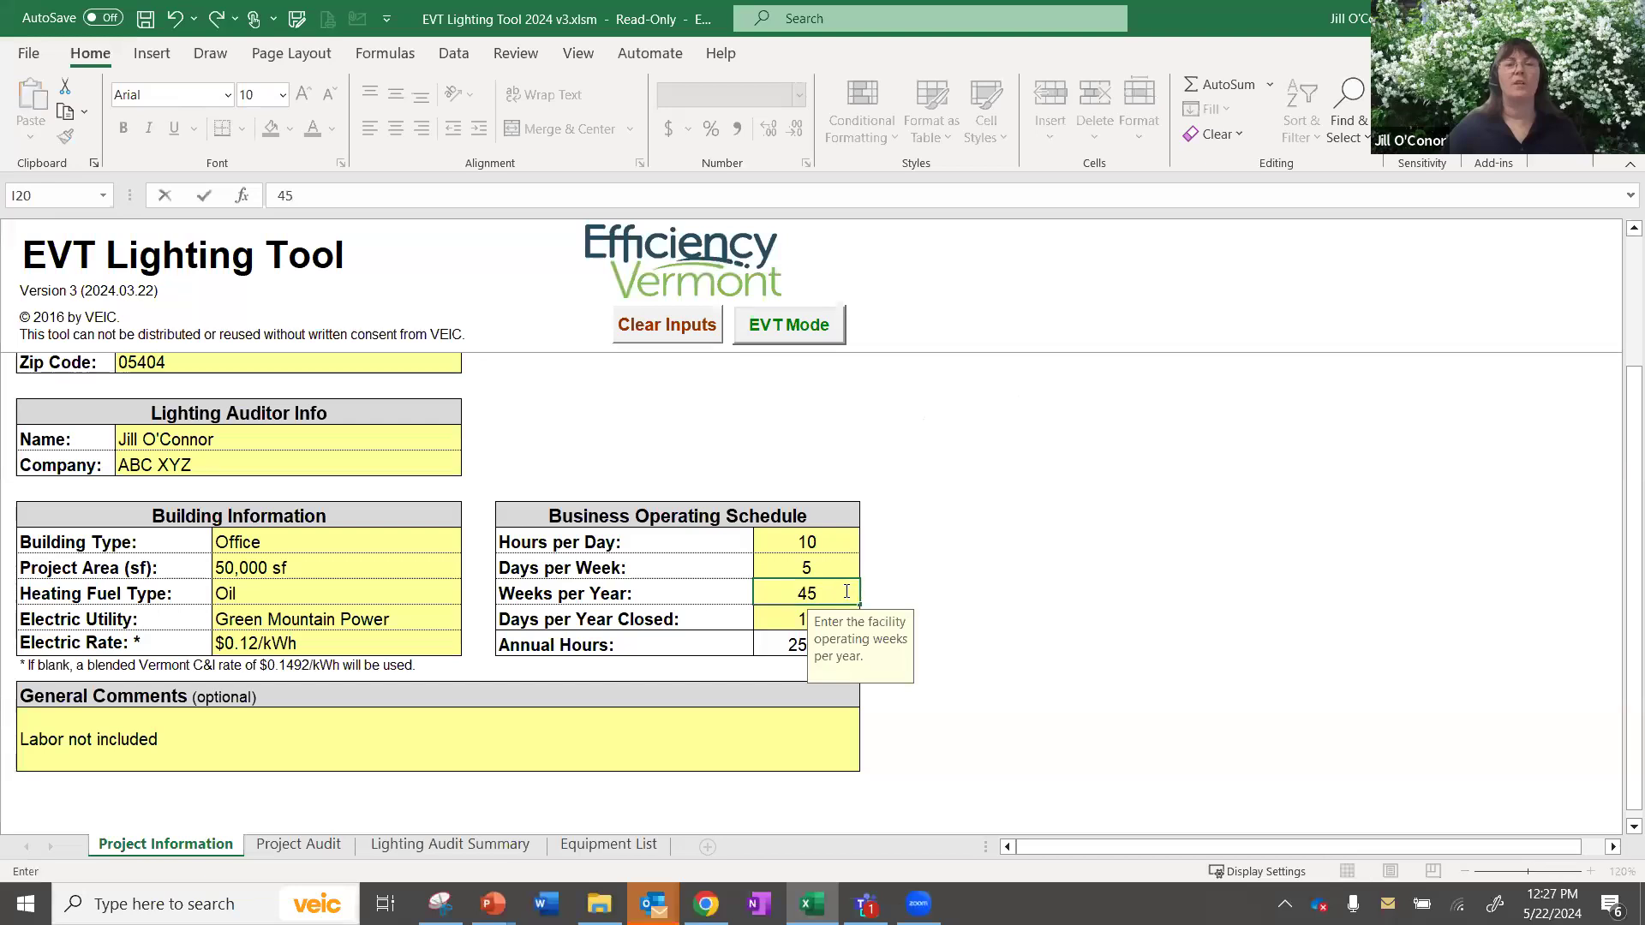
{"action": "left_click", "coordinate": [723, 745]}
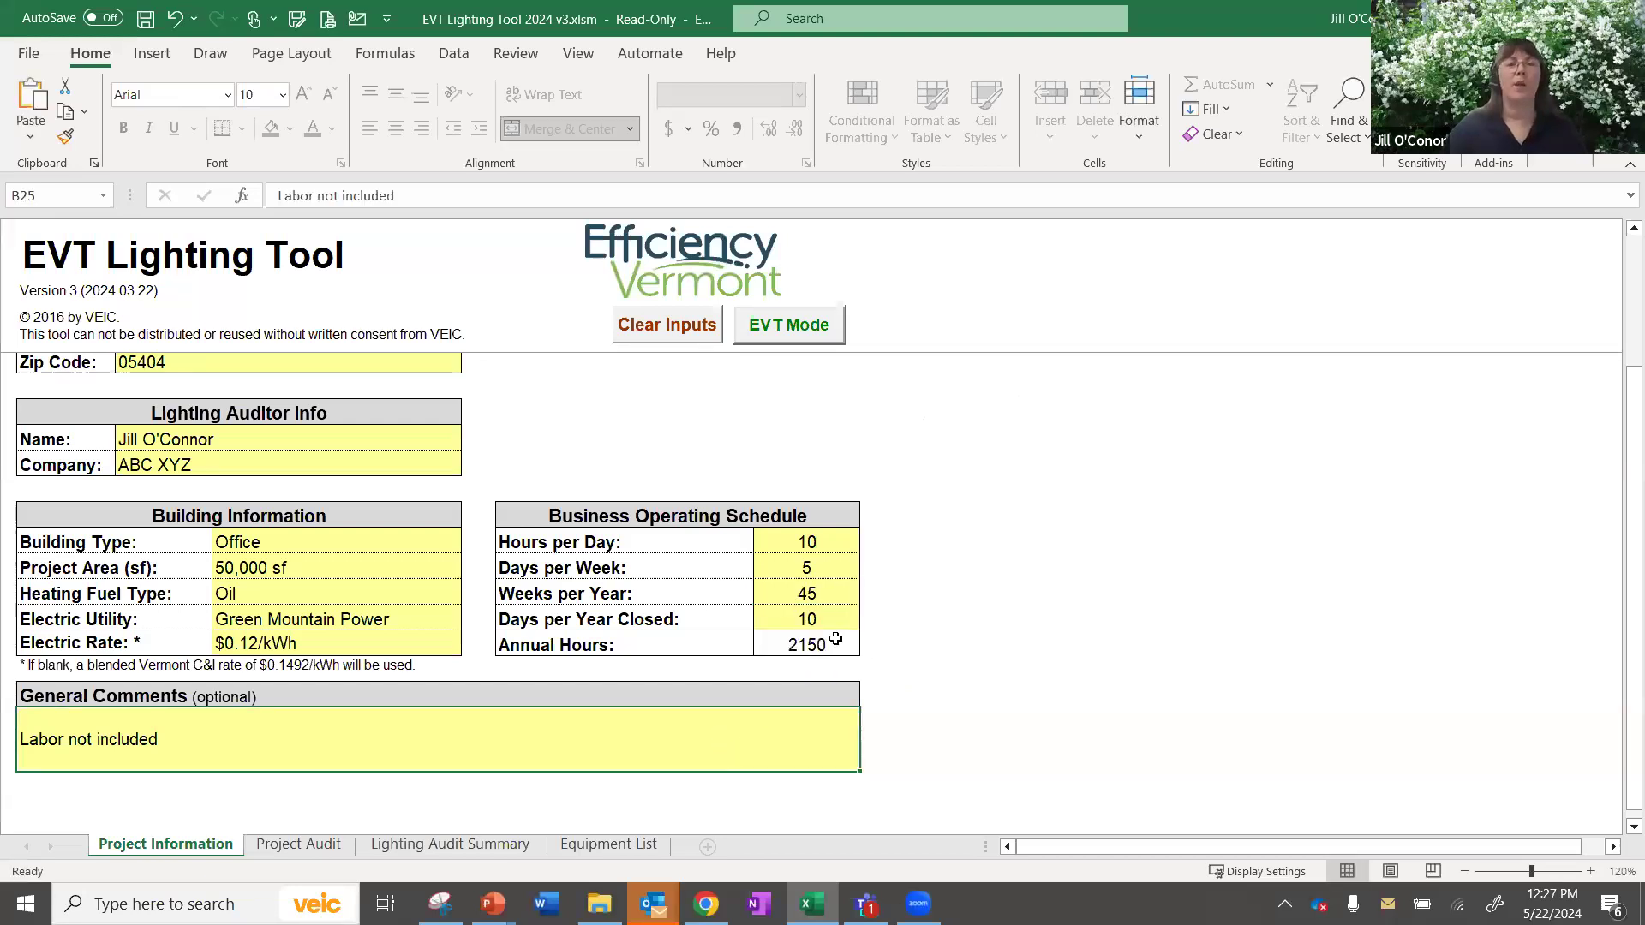
Try to set the operating weeks per year to 58.
{"action": "left_click", "coordinate": [837, 595]}
{"action": "type", "text": "5"}
{"action": "type", "text": "2"}
{"action": "type", "text": "8"}
{"action": "key", "text": "Return"}
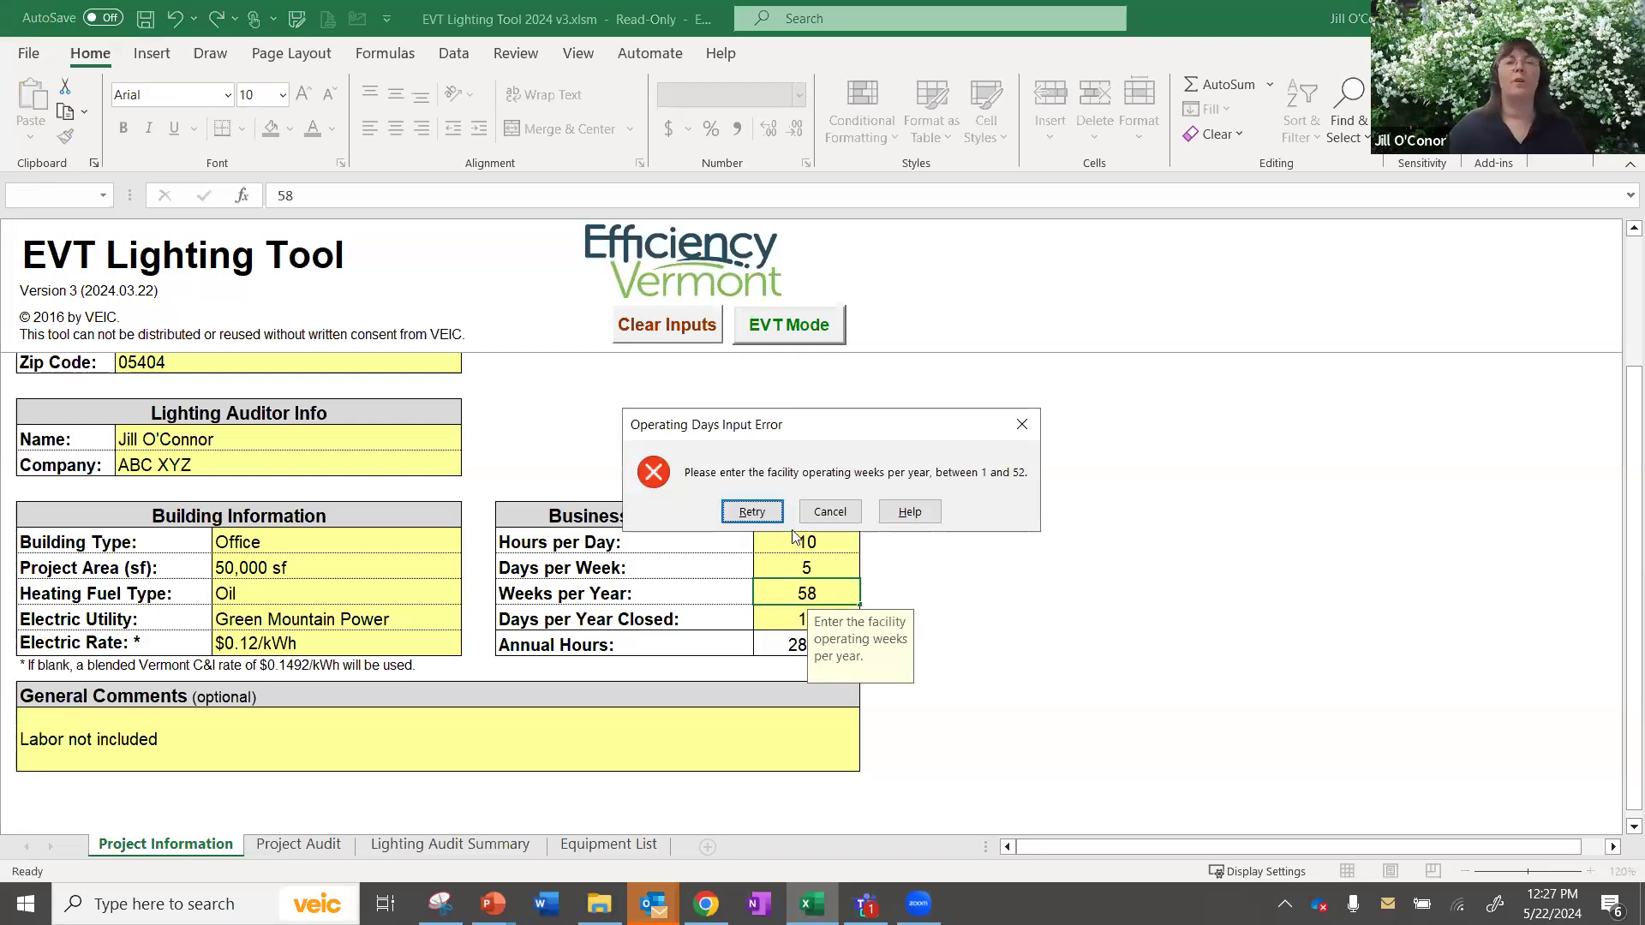
Retry the weeks per year entry with 52.
{"action": "left_click", "coordinate": [750, 512]}
{"action": "type", "text": "52"}
{"action": "key", "text": "Return"}
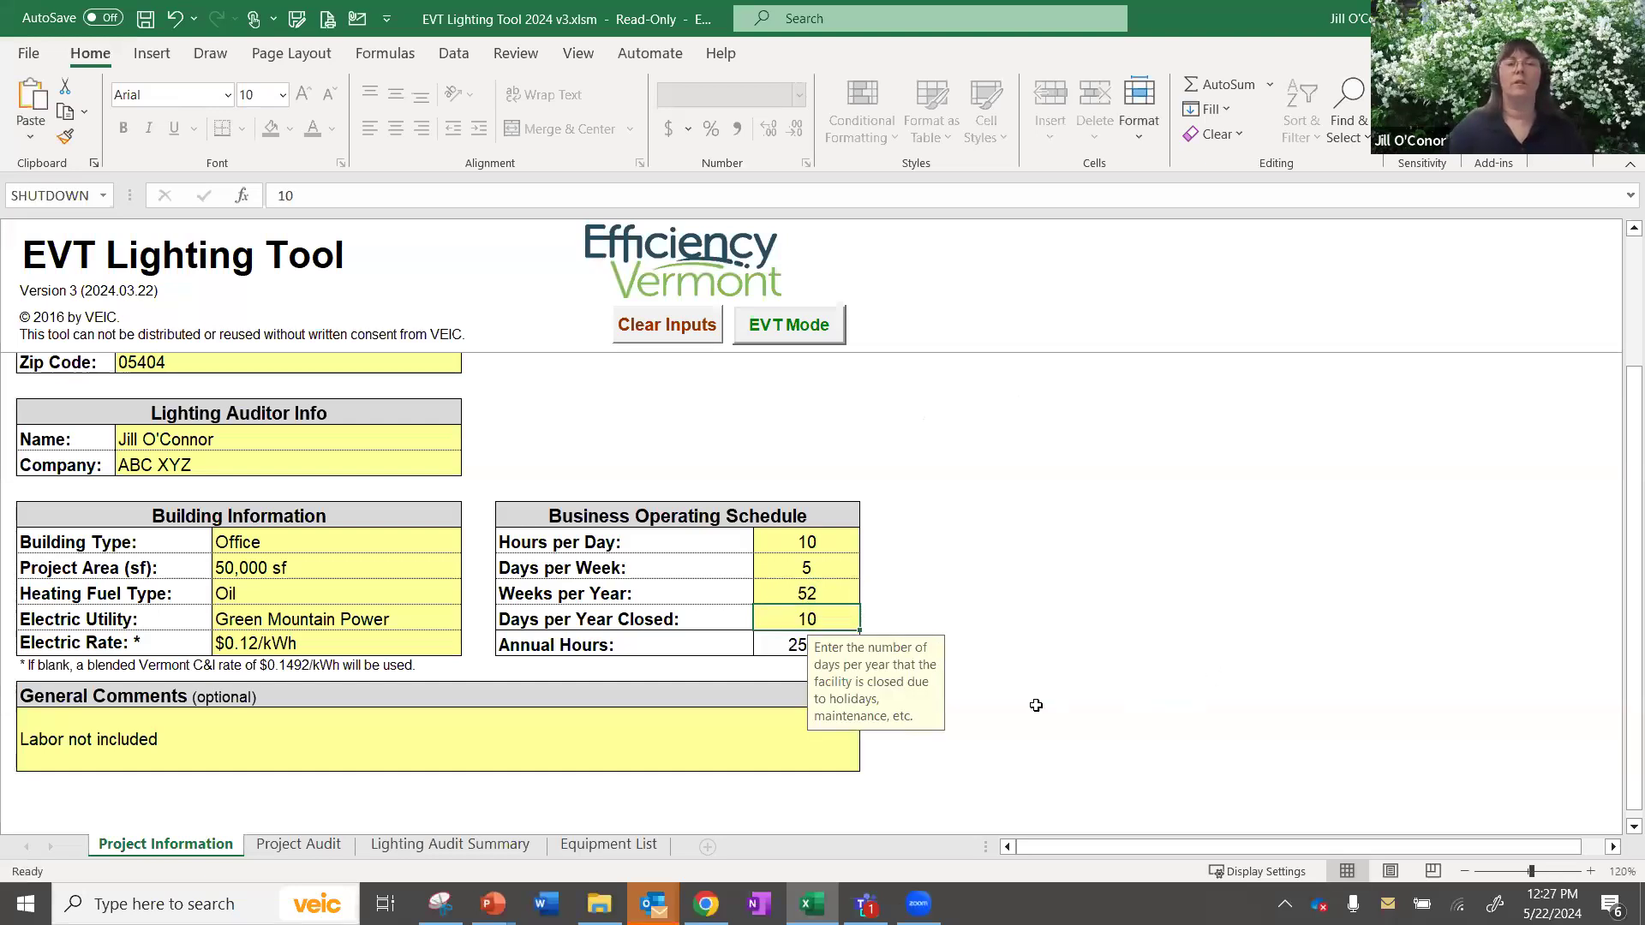
{"action": "left_click", "coordinate": [365, 740]}
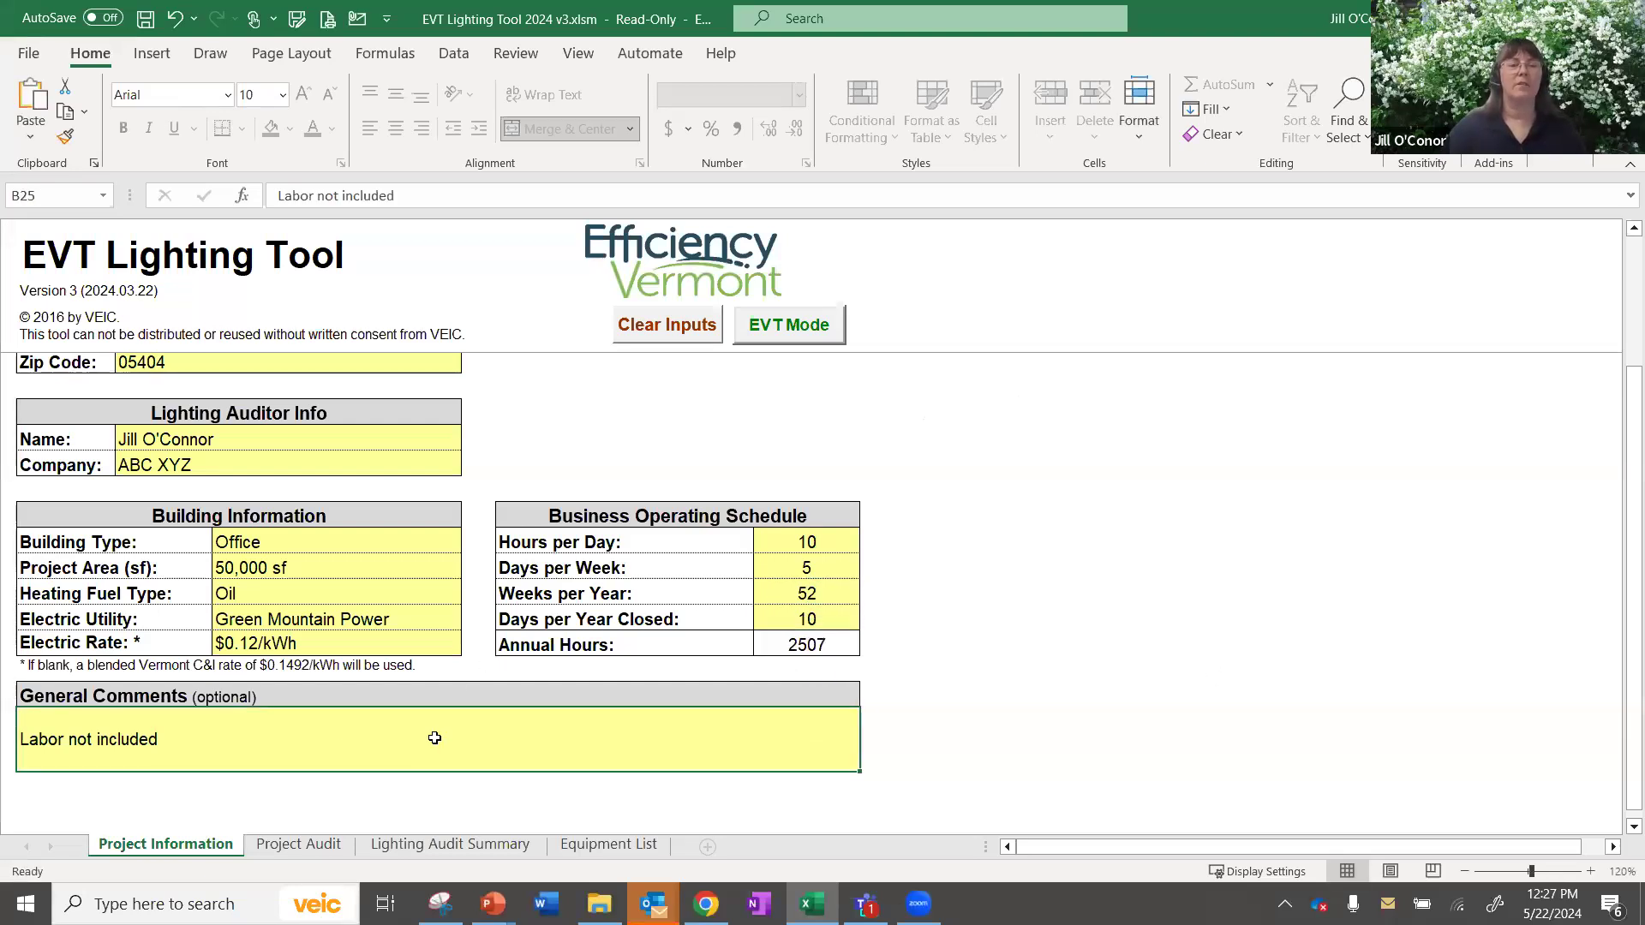
Open the Project Audit sheet and enter "test" as the location of line 1.
{"action": "scroll", "coordinate": [455, 600], "scroll_direction": "up", "scroll_amount": 2}
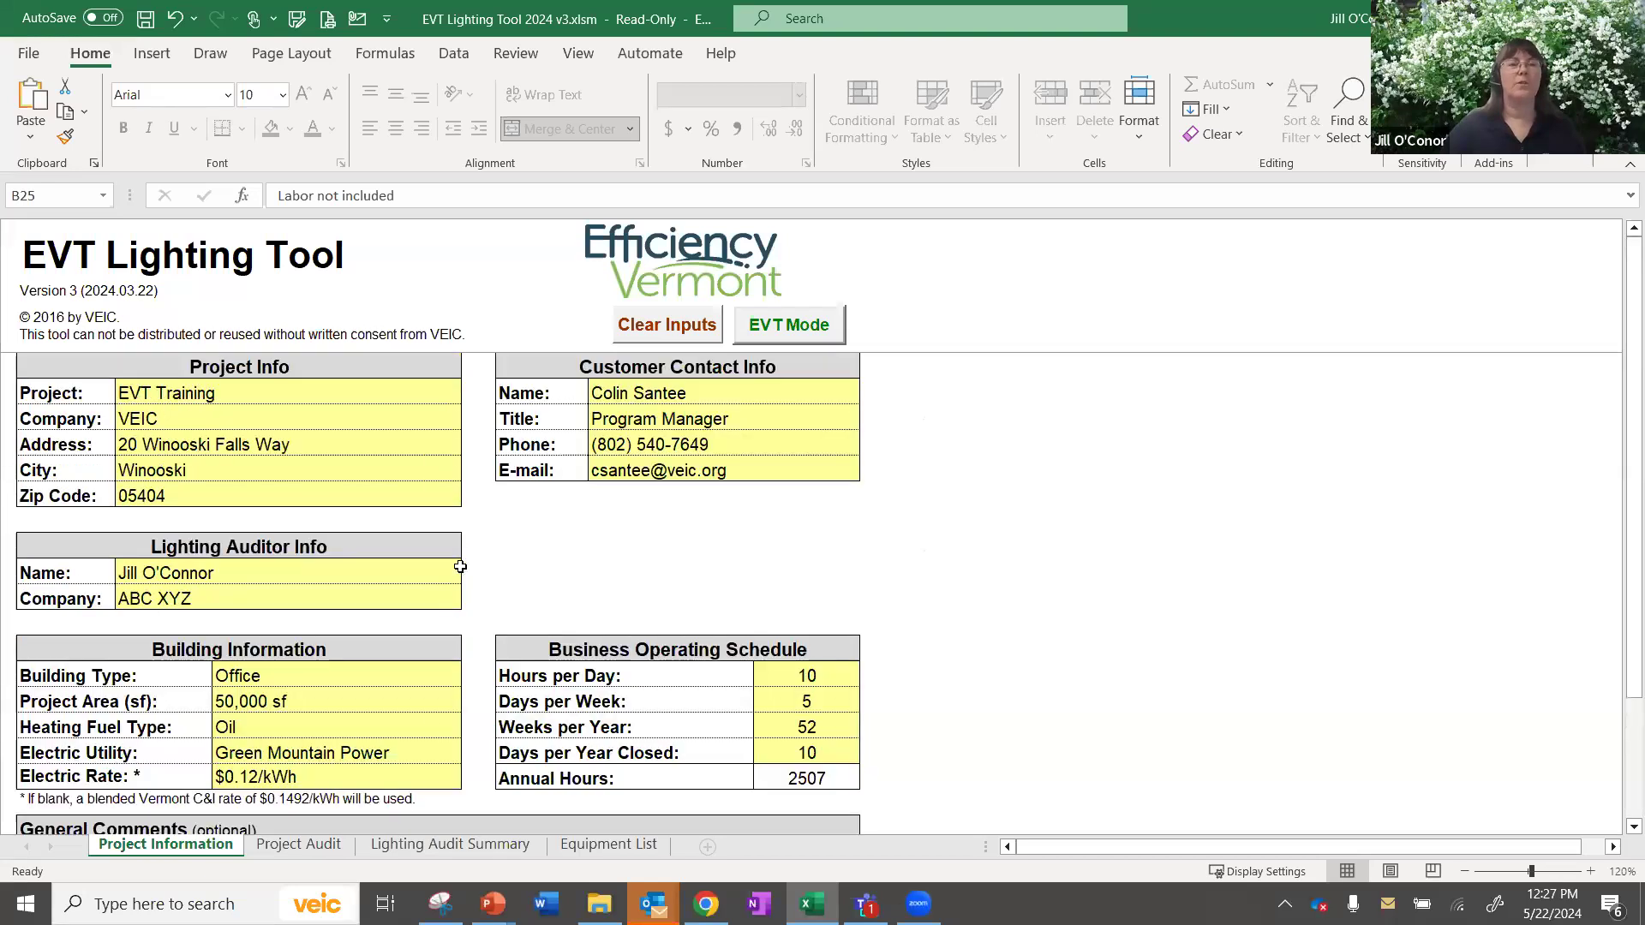
{"action": "left_click", "coordinate": [300, 847]}
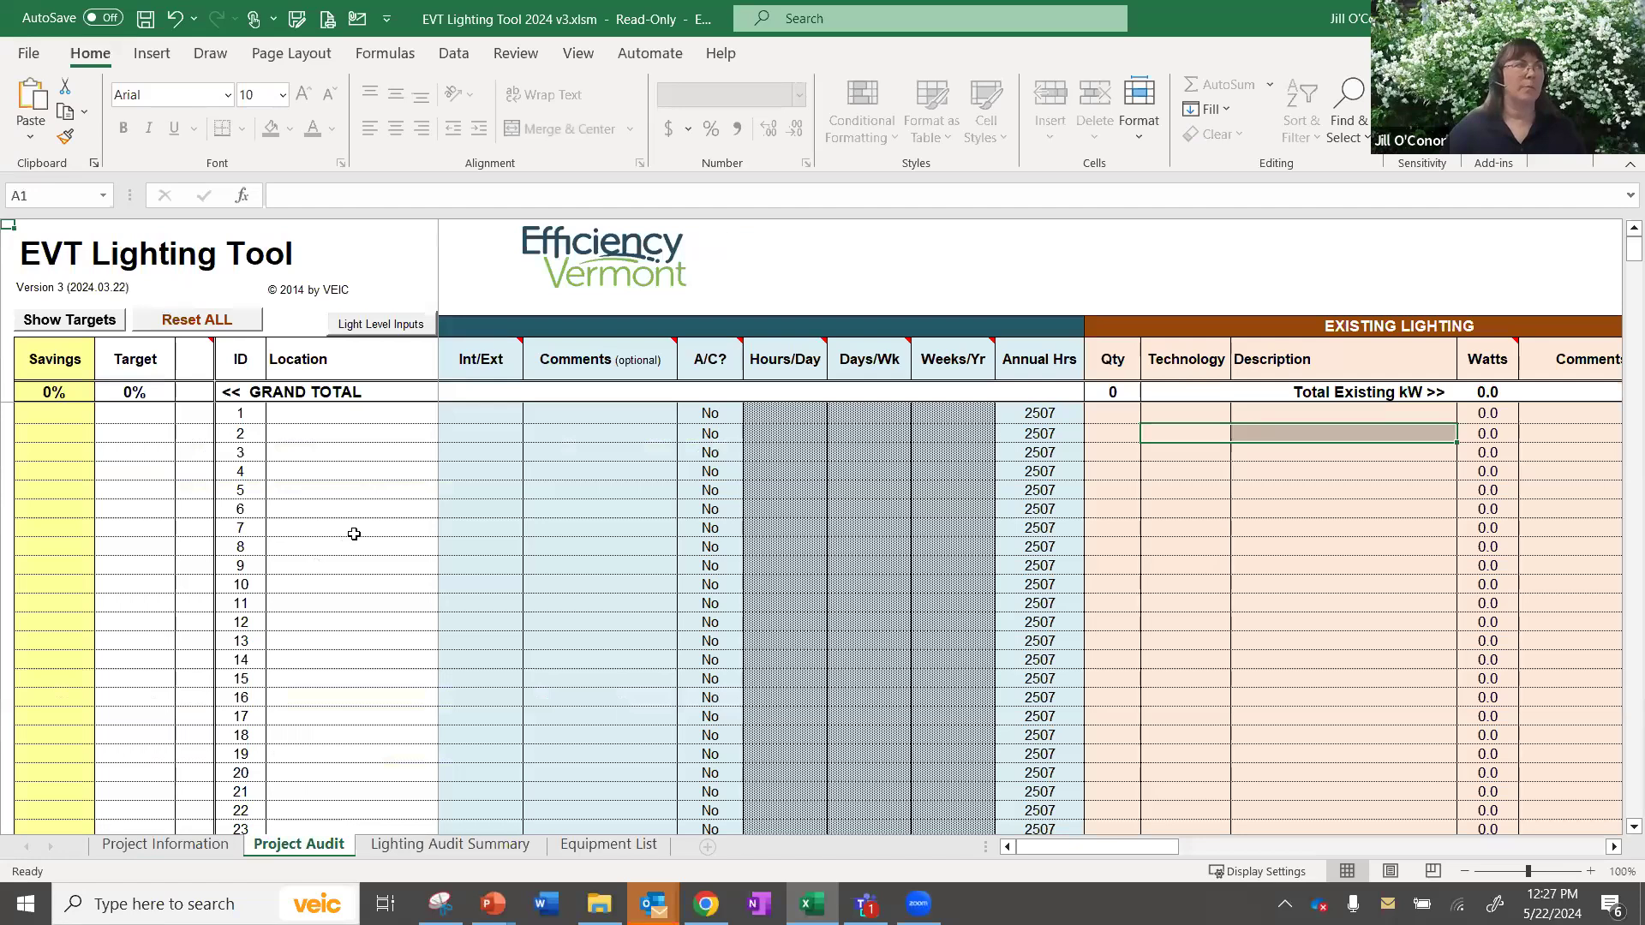
{"action": "left_click", "coordinate": [381, 418]}
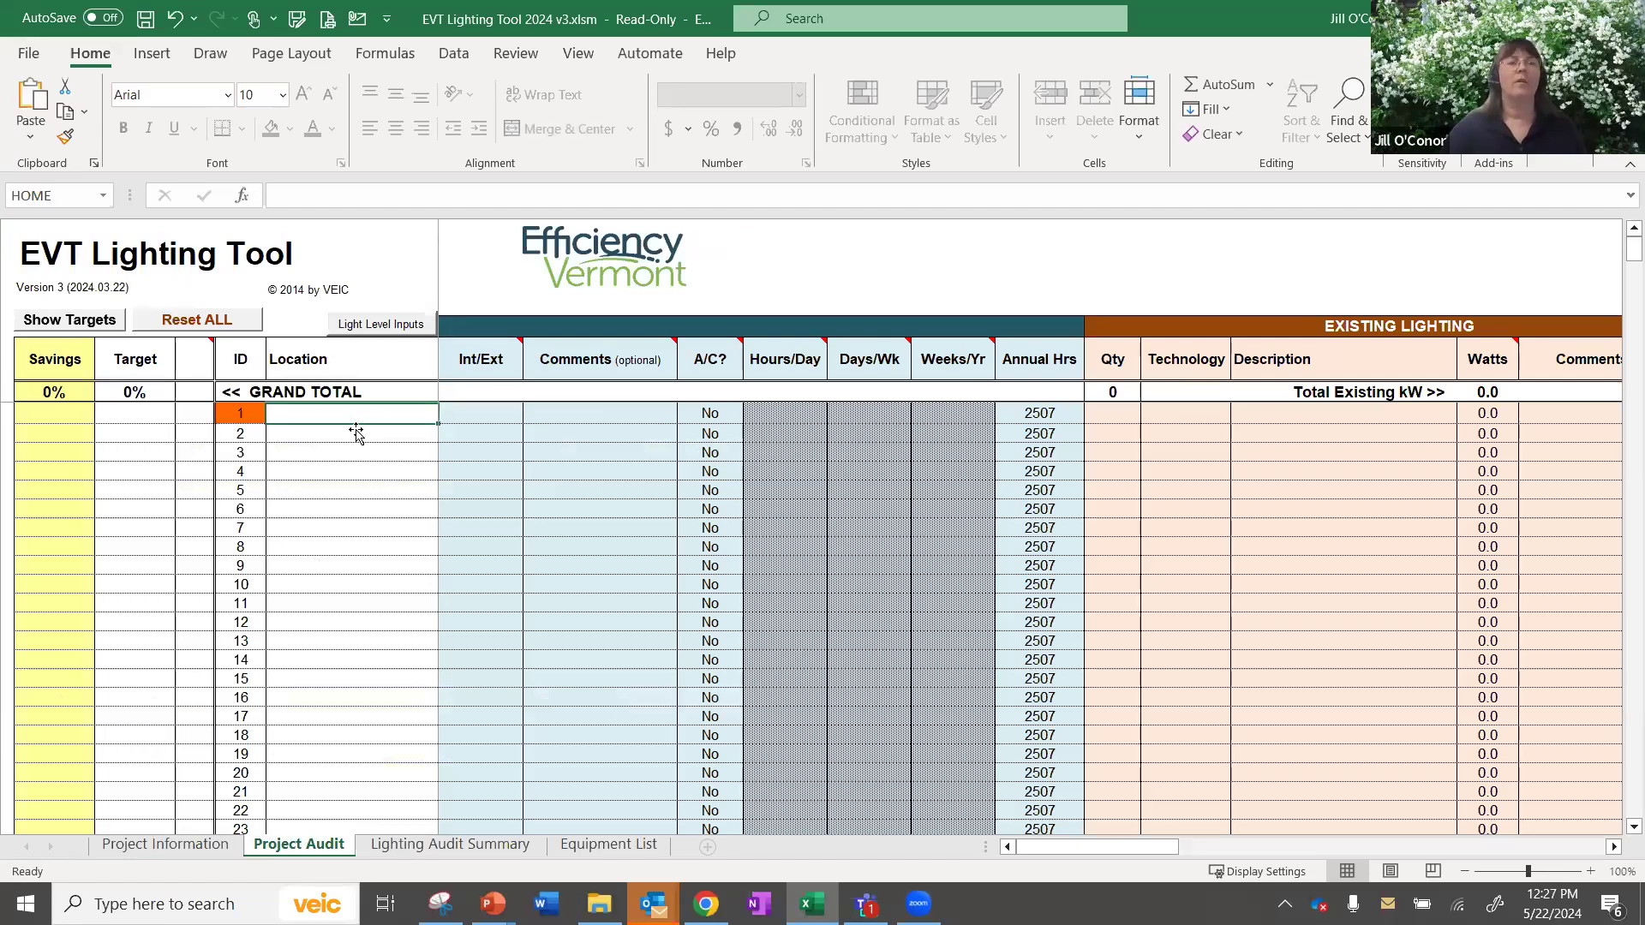
{"action": "type", "text": "test"}
{"action": "key", "text": "Tab"}
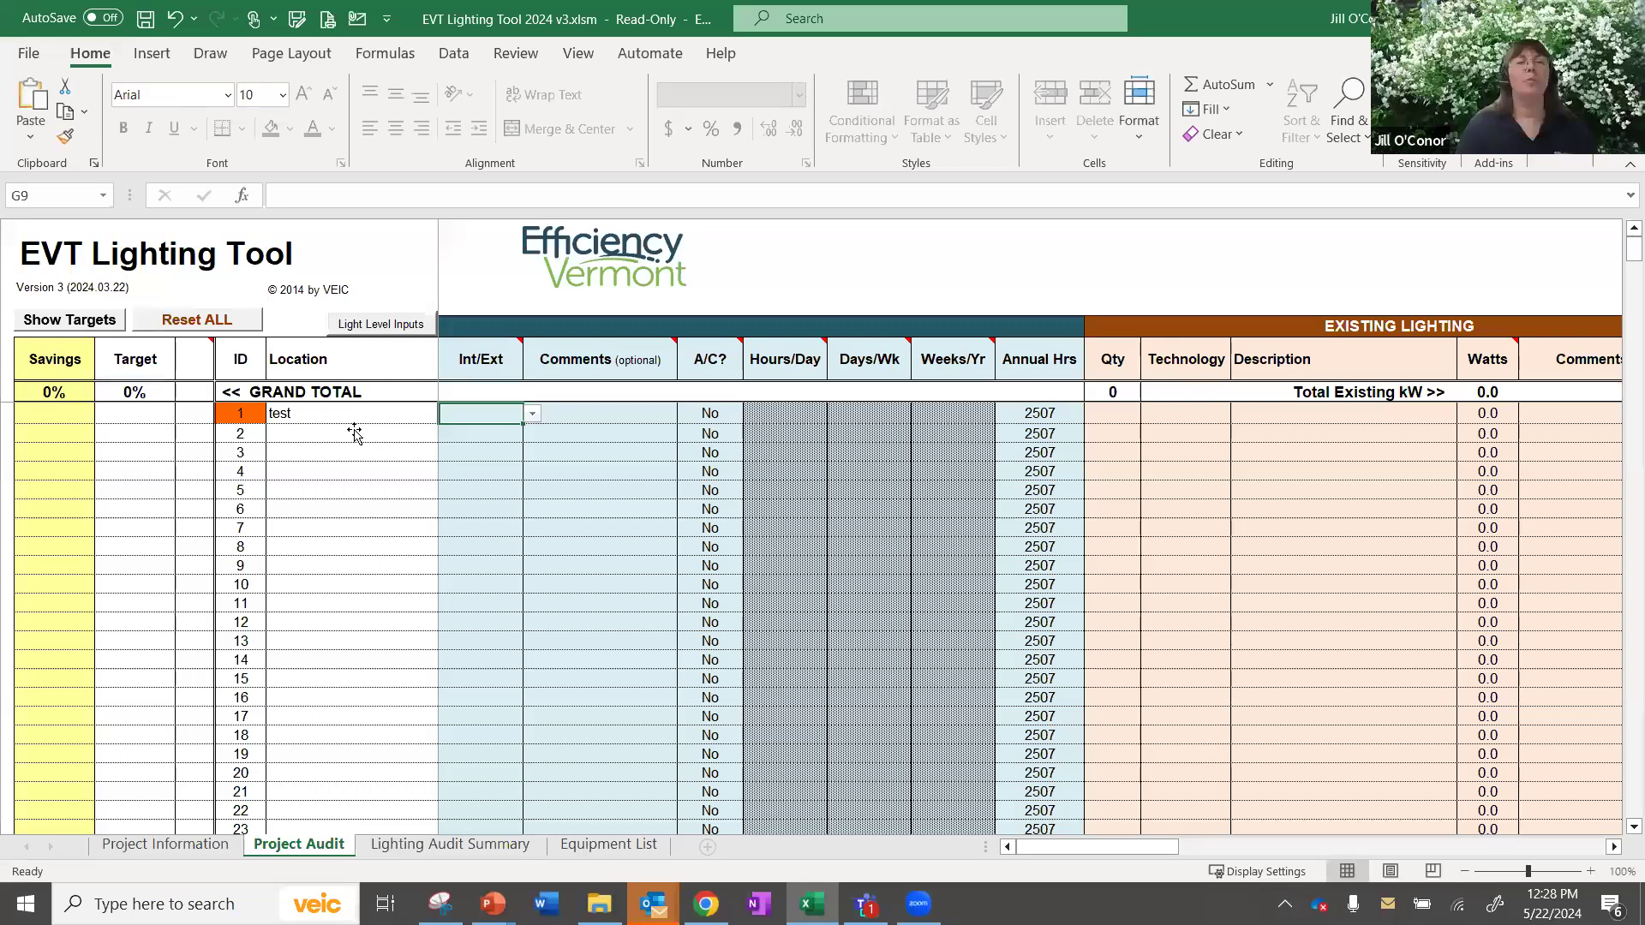
Classify line 1 as Exterior and set its annual hours to 4380.
{"action": "left_click", "coordinate": [532, 414]}
{"action": "left_click", "coordinate": [509, 452]}
{"action": "left_click", "coordinate": [566, 409]}
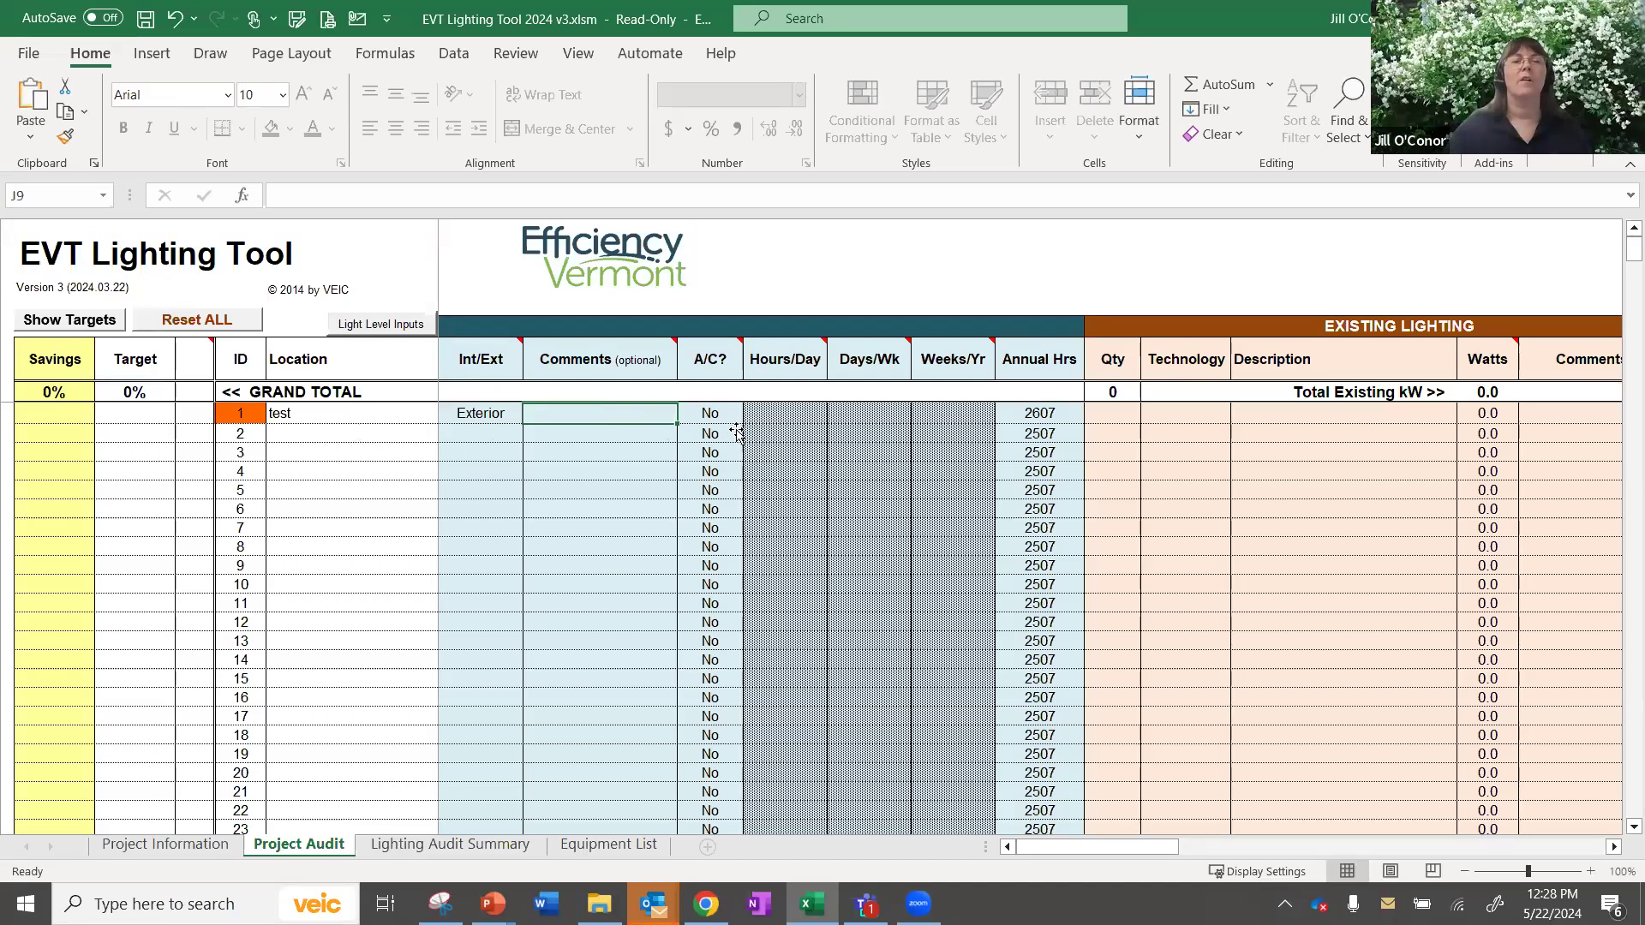
{"action": "left_click", "coordinate": [710, 413]}
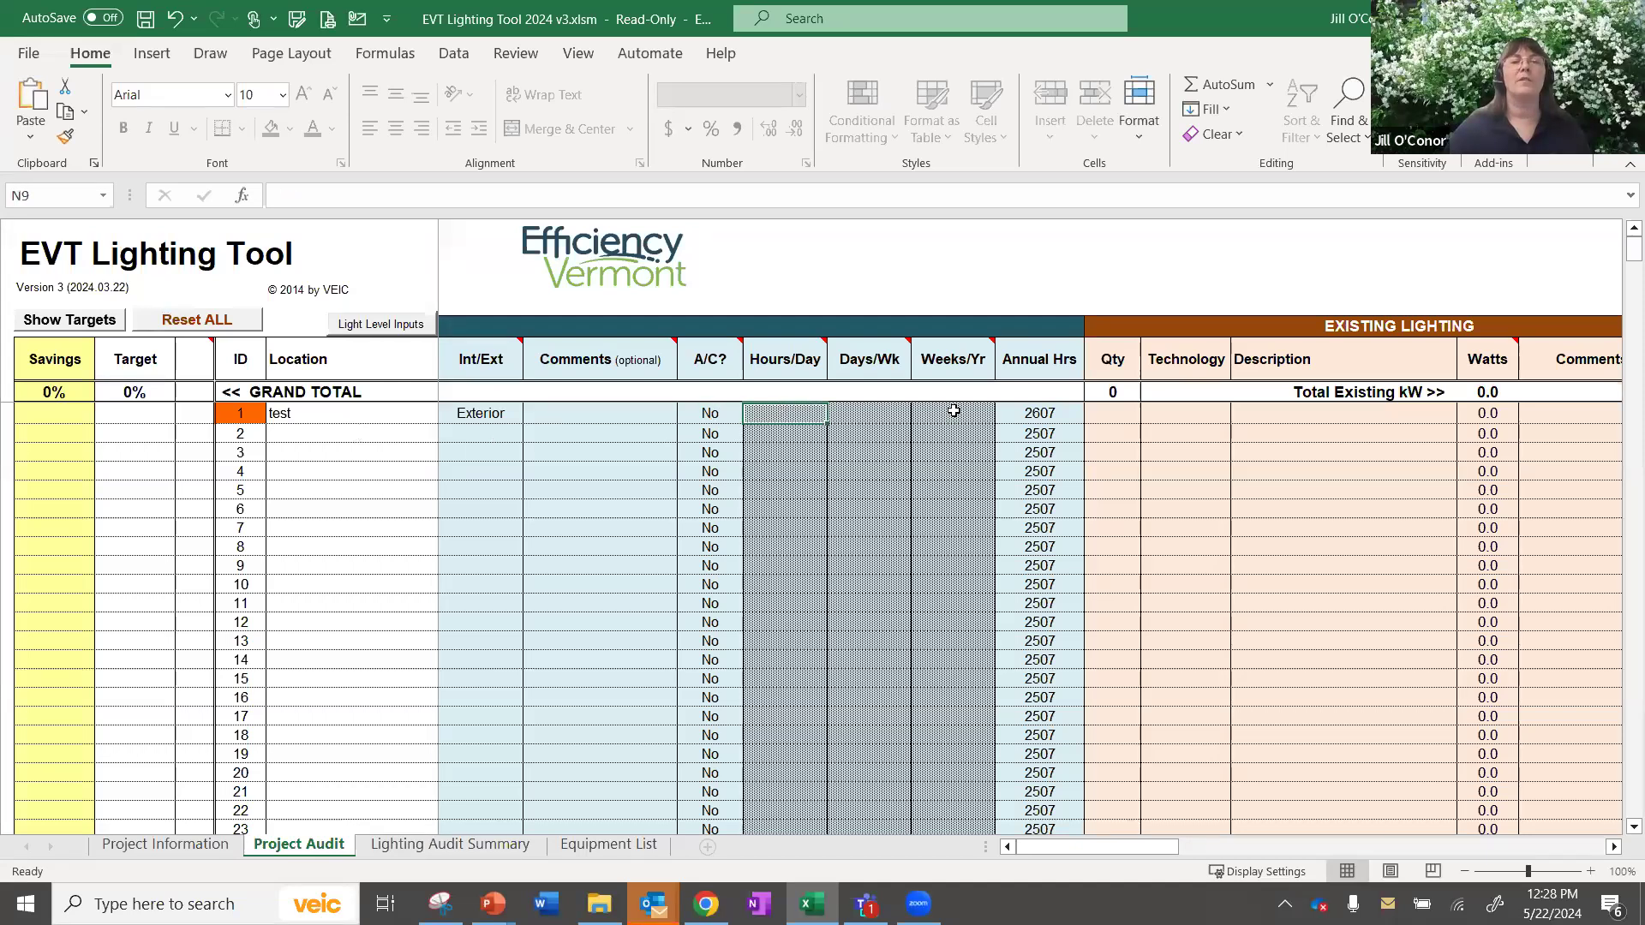
{"action": "left_click", "coordinate": [1041, 413]}
{"action": "type", "text": "4380"}
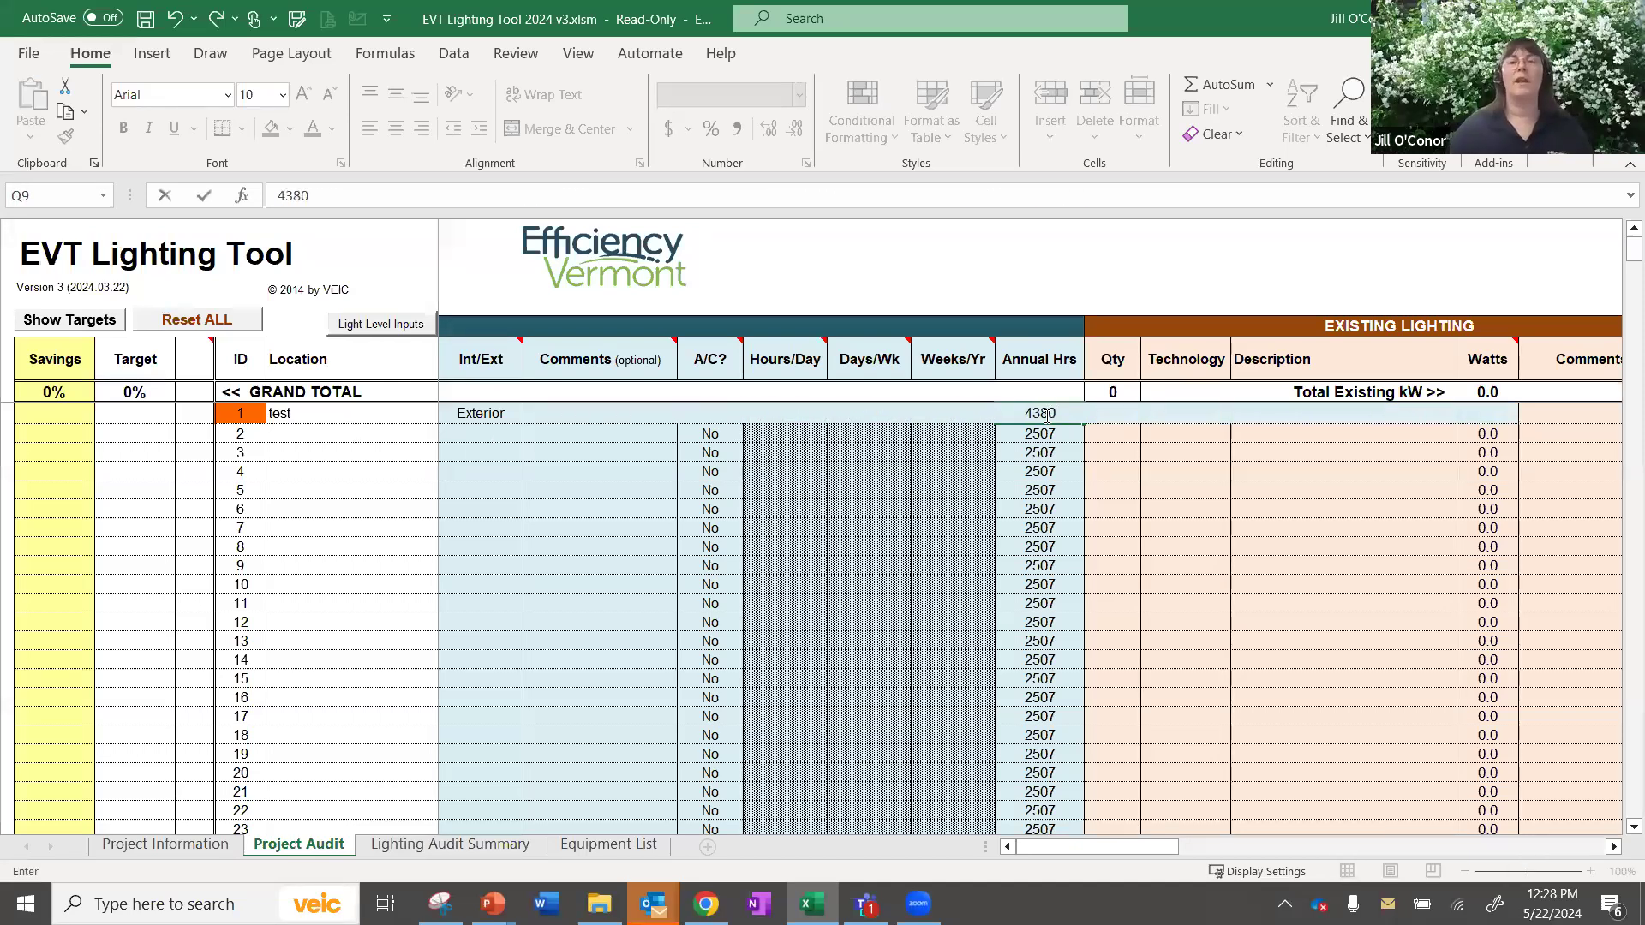
{"action": "key", "text": "Tab"}
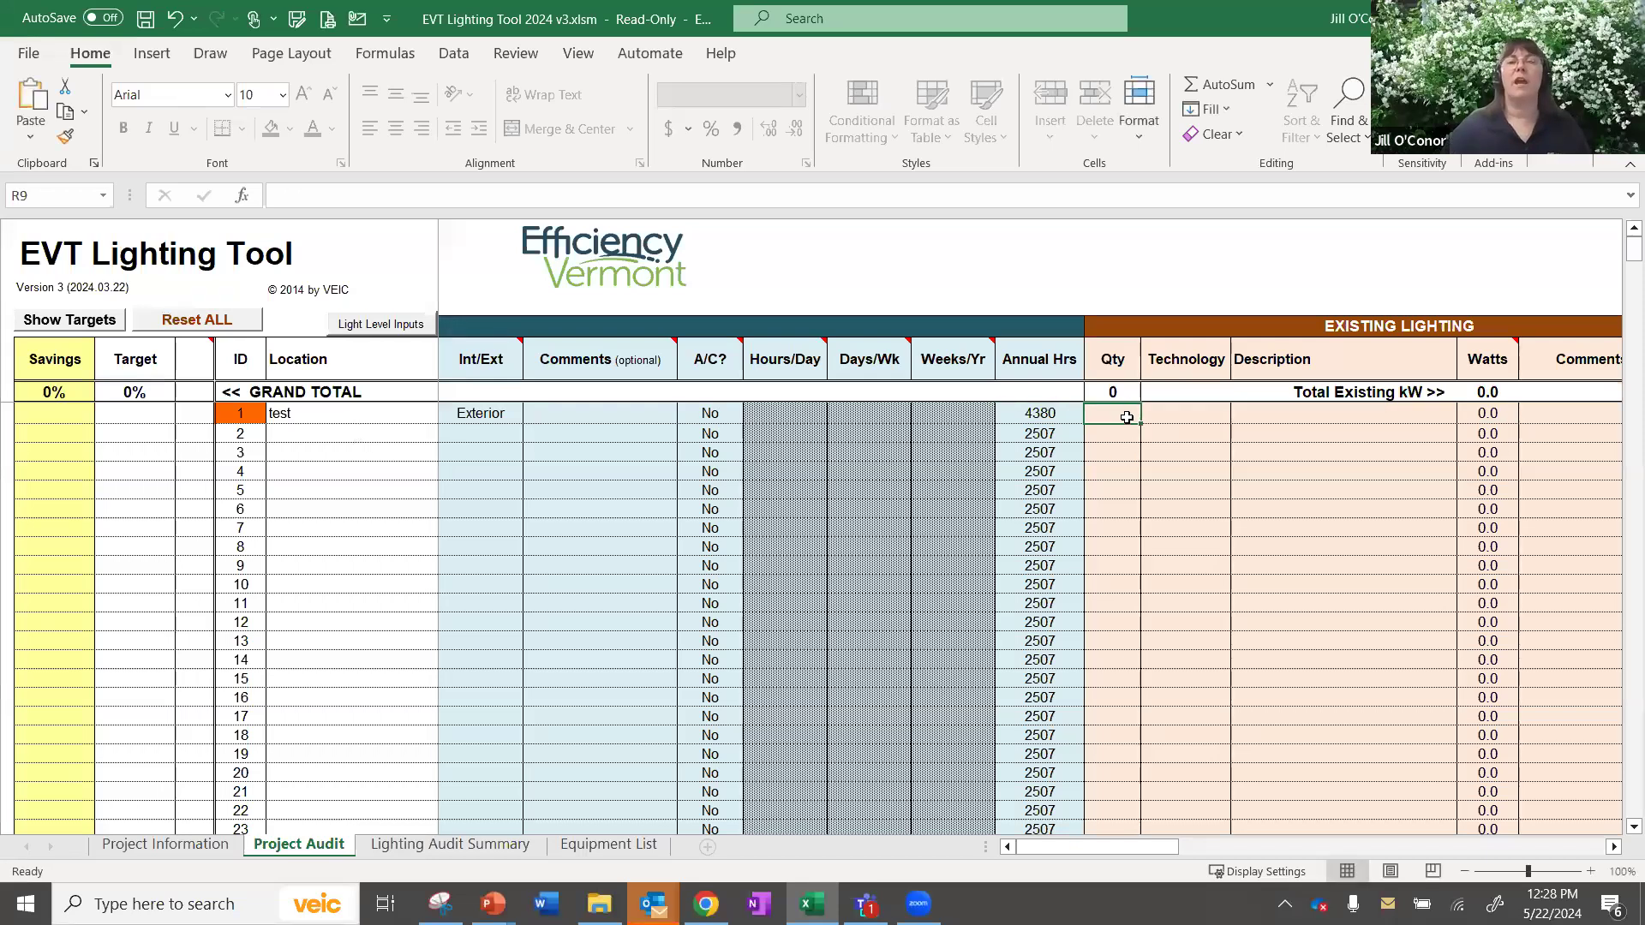
Fill in line 1's existing lighting with quantity 1, technology MH and description 150 W Normal Start.
{"action": "type", "text": "1"}
{"action": "key", "text": "Tab"}
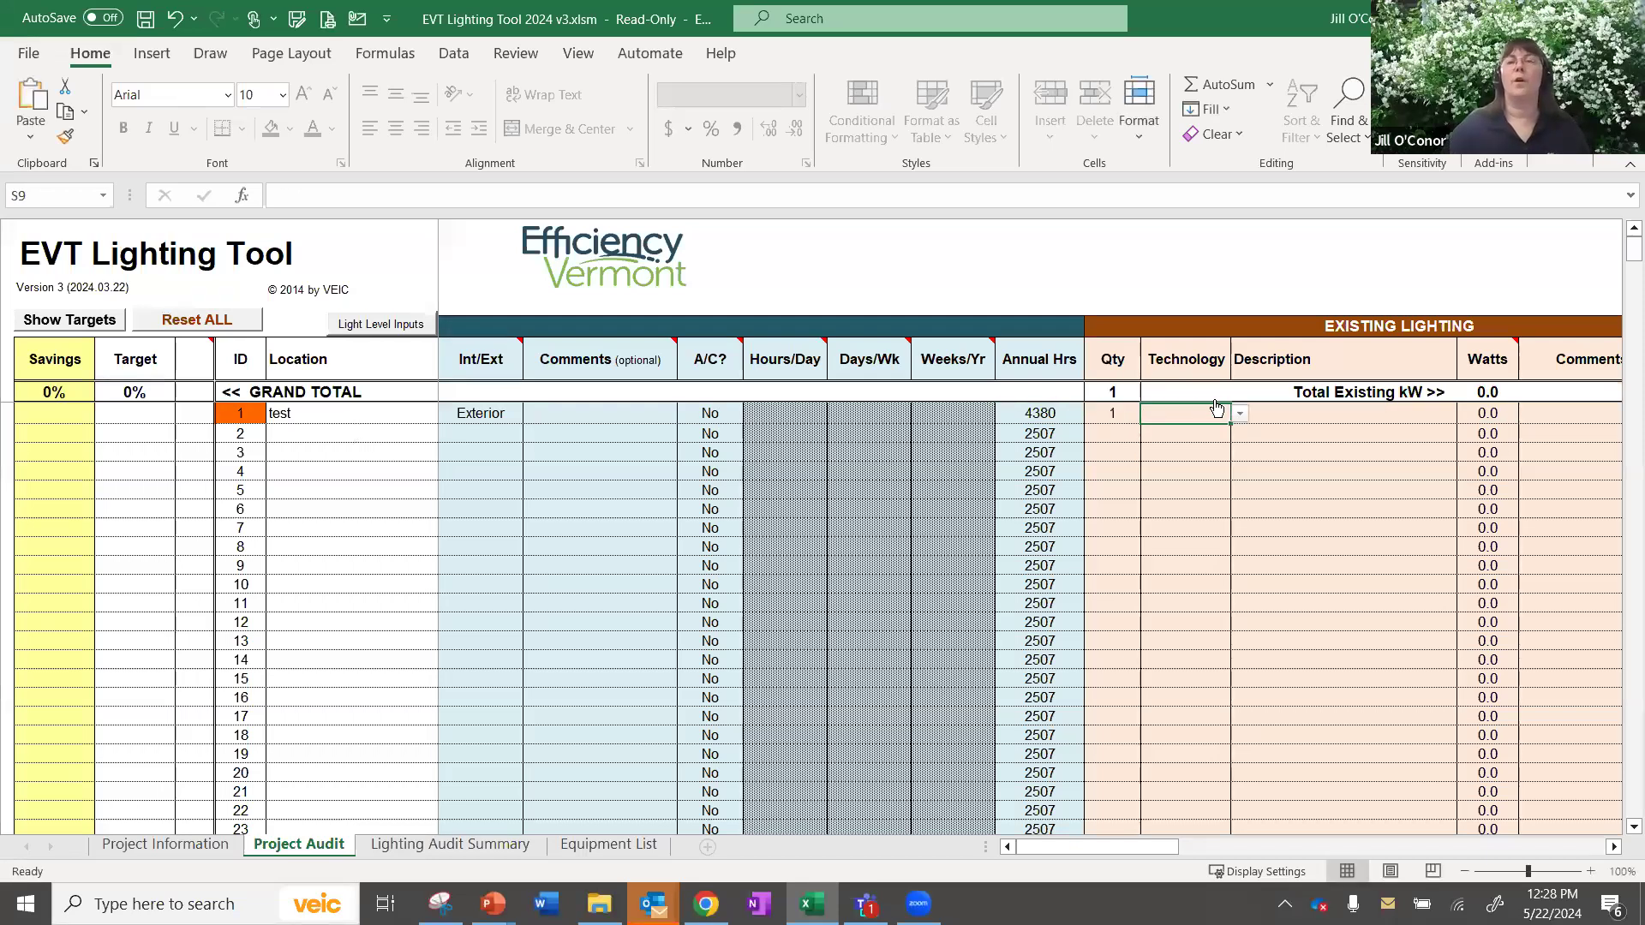
{"action": "left_click", "coordinate": [1241, 413]}
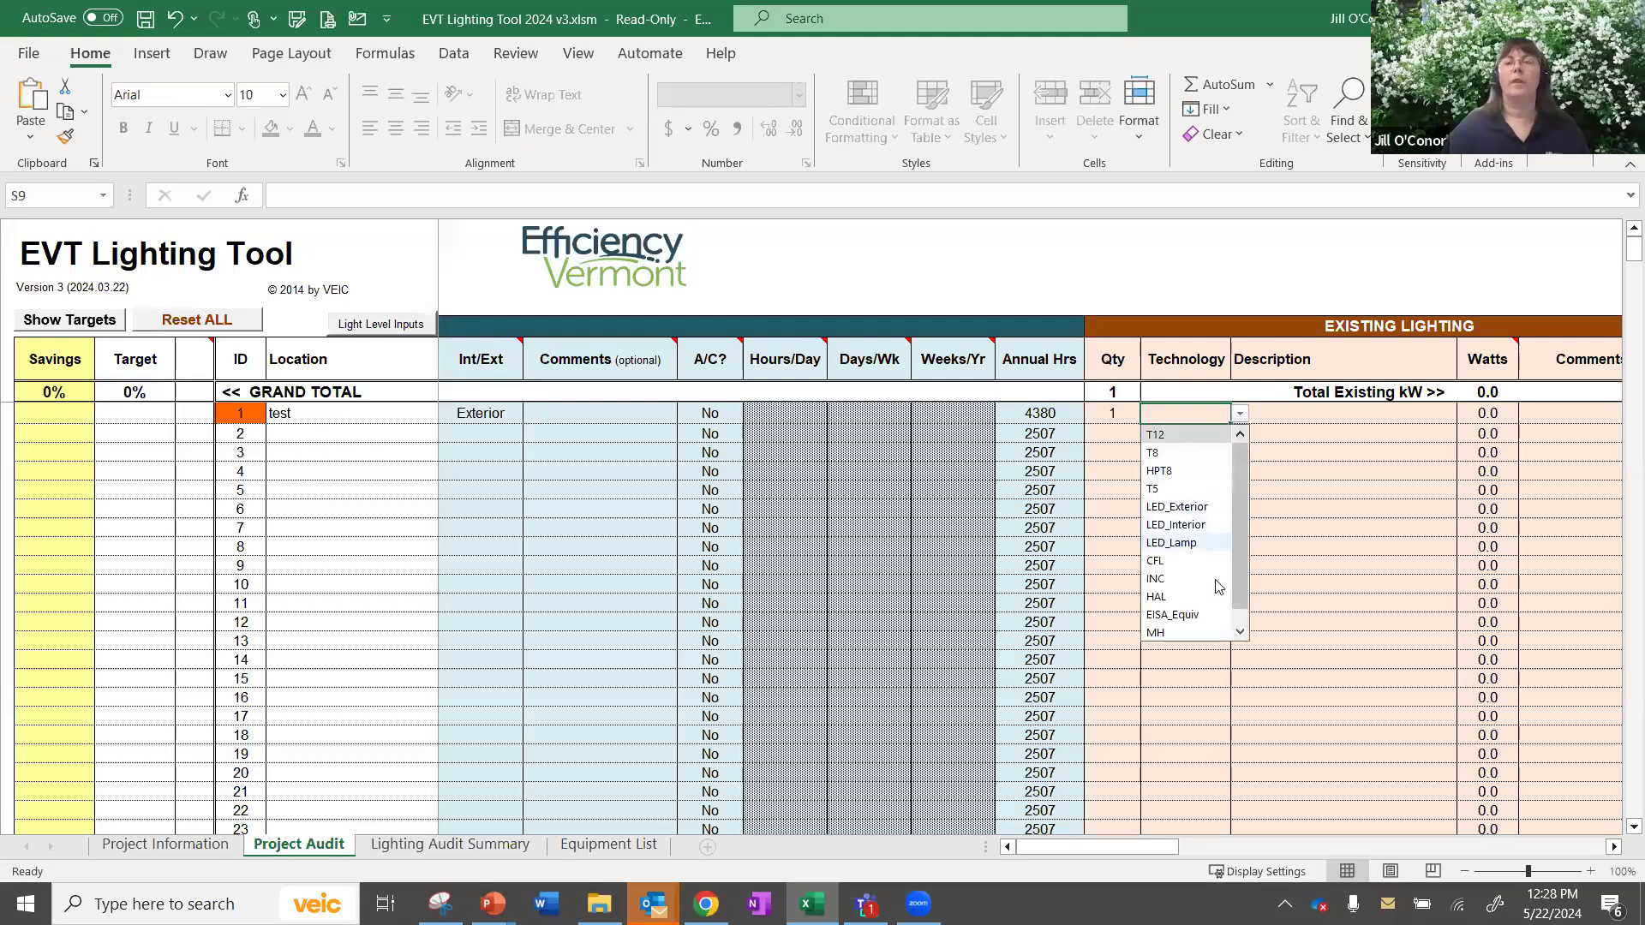
{"action": "left_click", "coordinate": [1197, 634]}
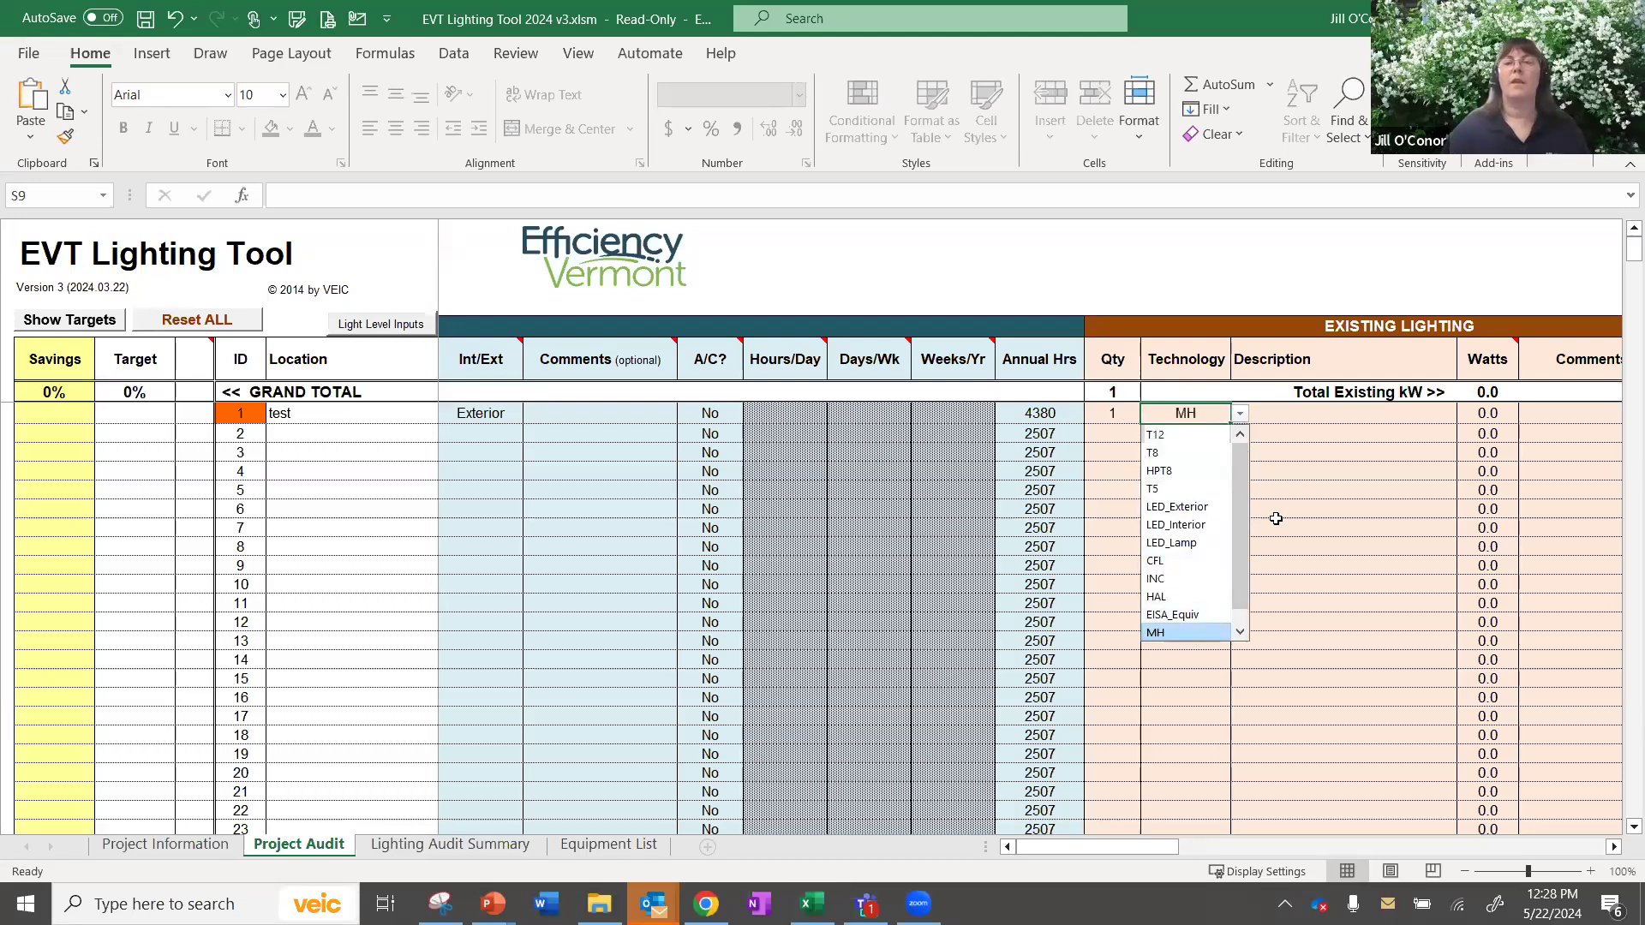
{"action": "key", "text": "Tab"}
{"action": "left_click", "coordinate": [1467, 417]}
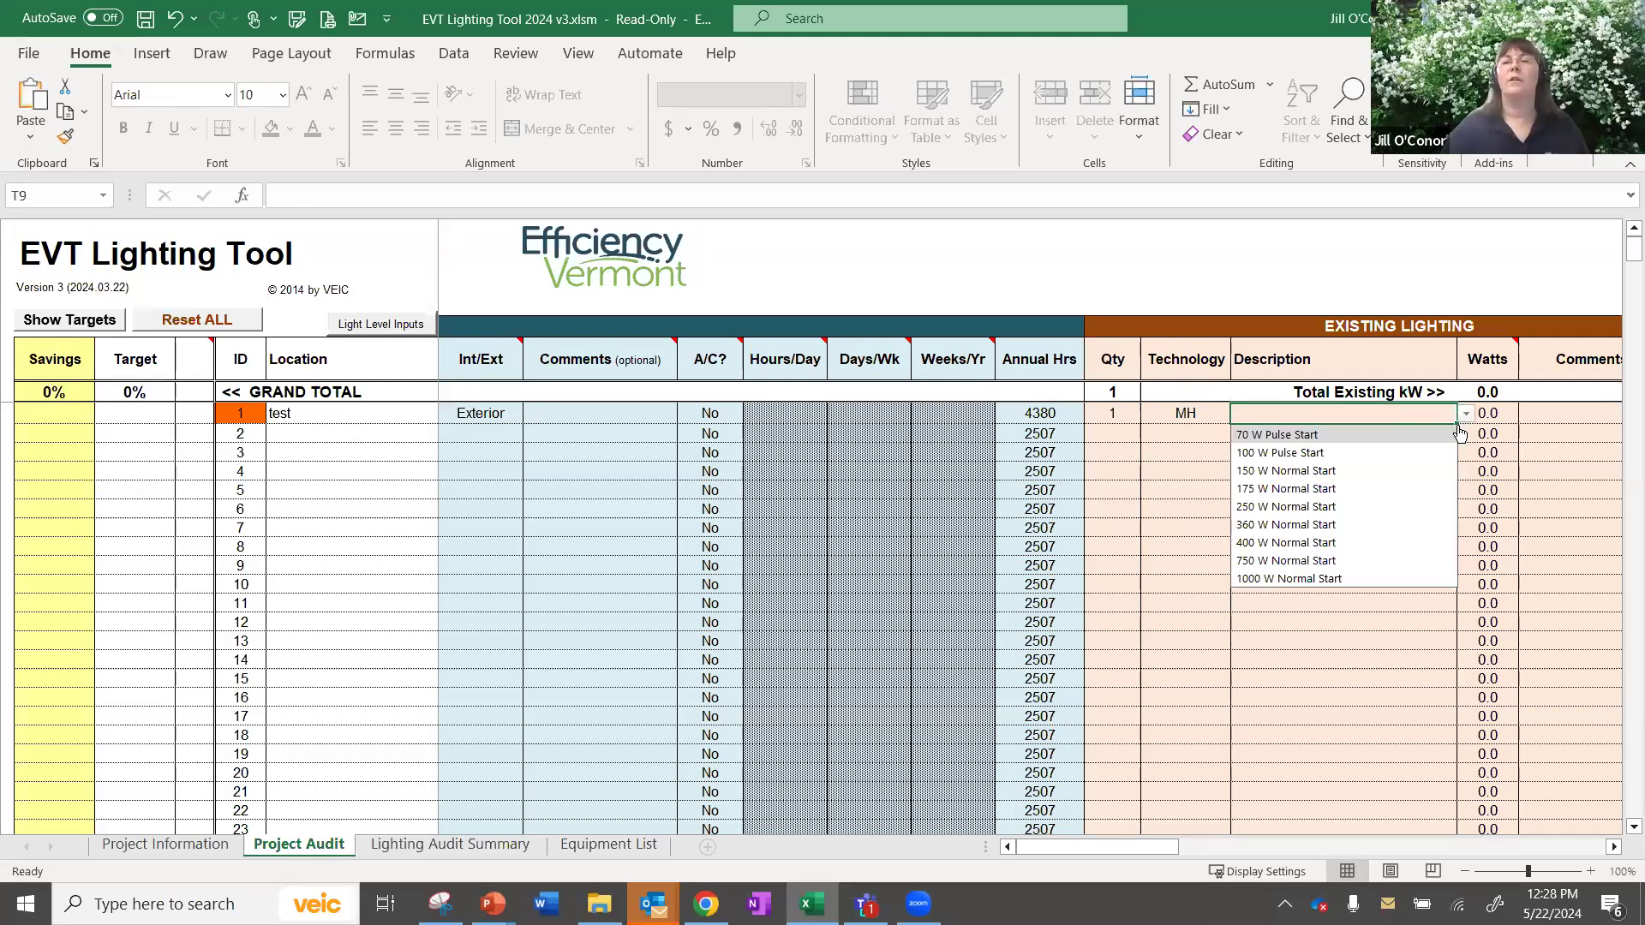
{"action": "left_click", "coordinate": [1336, 470]}
{"action": "left_click", "coordinate": [1337, 471]}
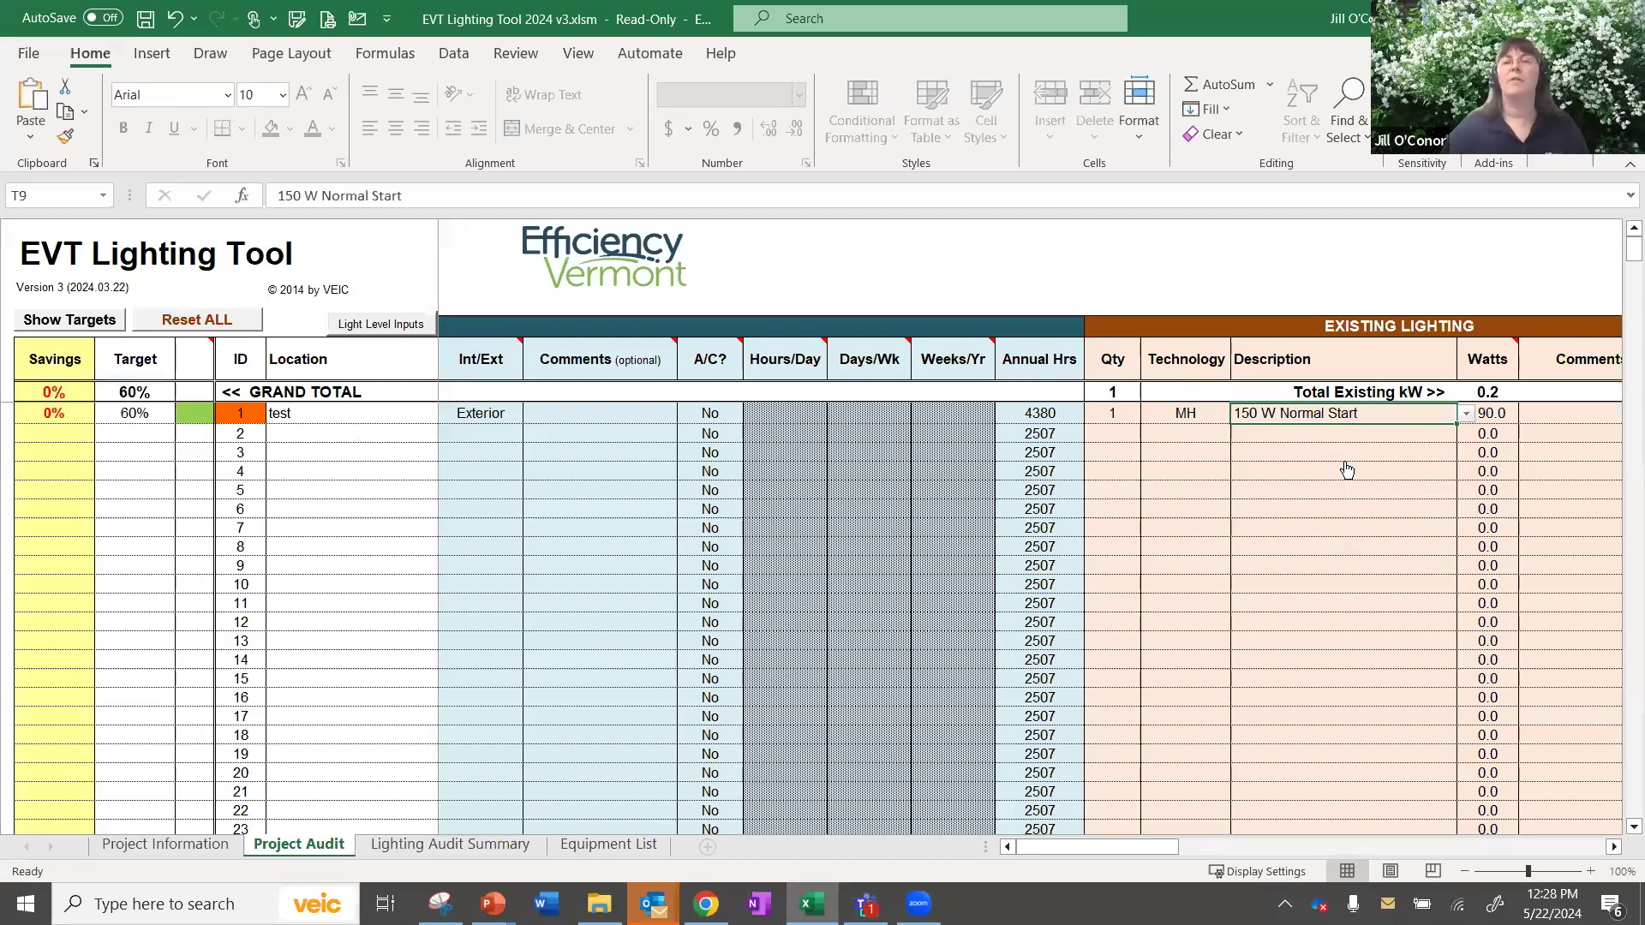
Set line 1's proposed lighting action to Retrofit Kit with a quantity of 1.
{"action": "left_click_drag", "start_coordinate": [1156, 846], "coordinate": [1266, 833]}
{"action": "left_click", "coordinate": [1028, 418]}
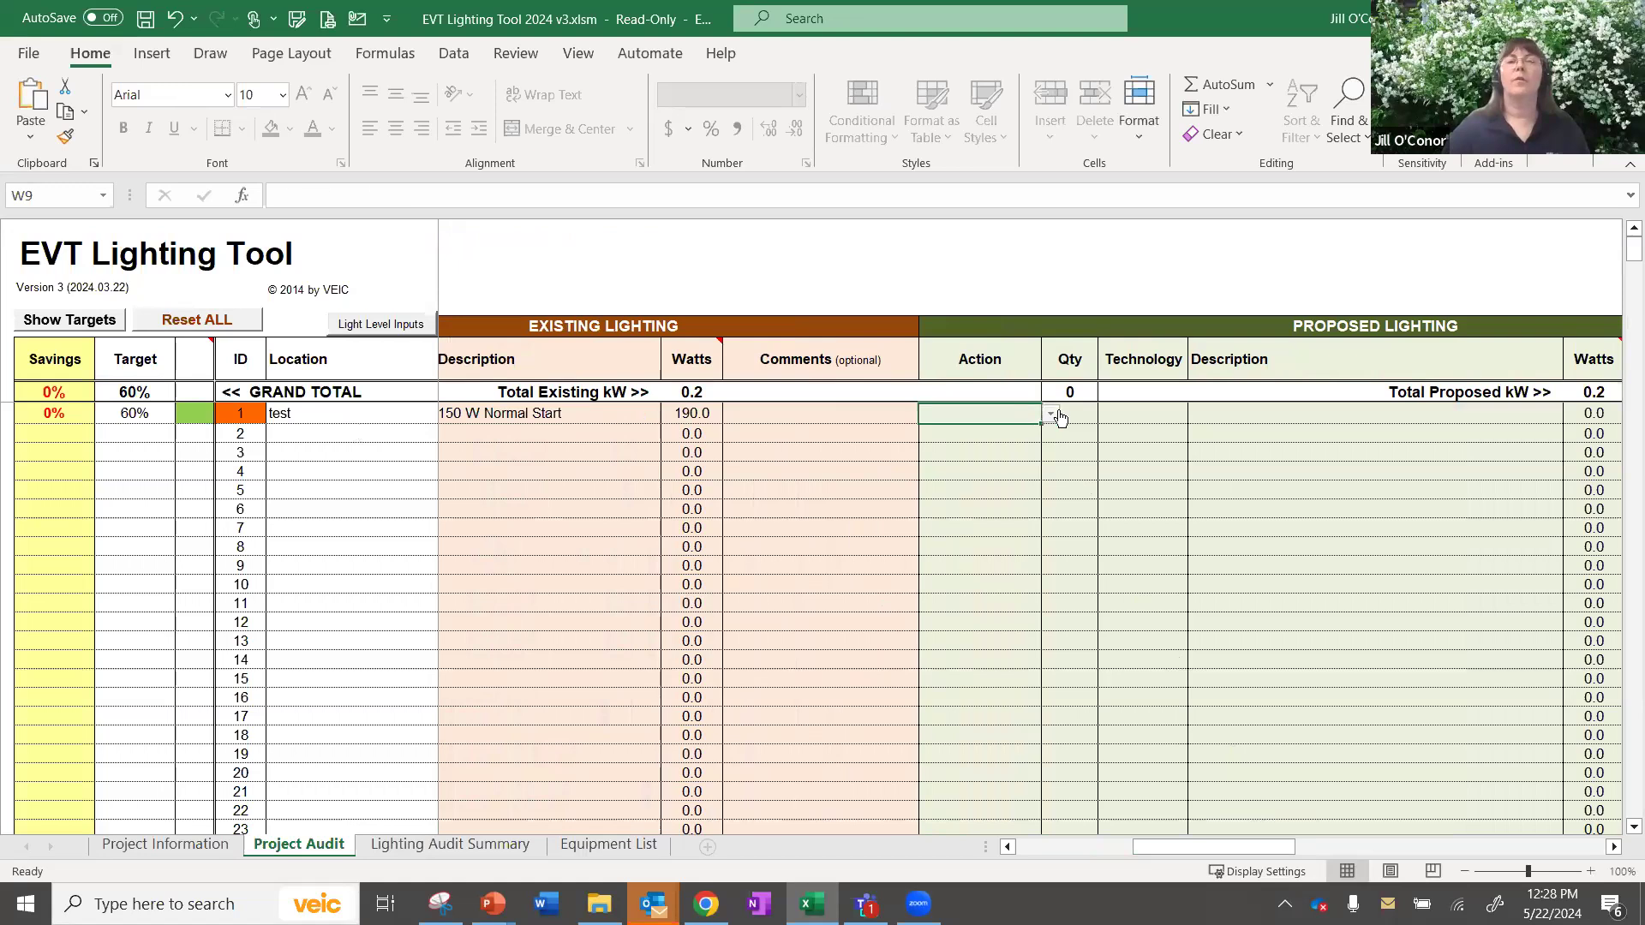
{"action": "left_click", "coordinate": [1050, 413]}
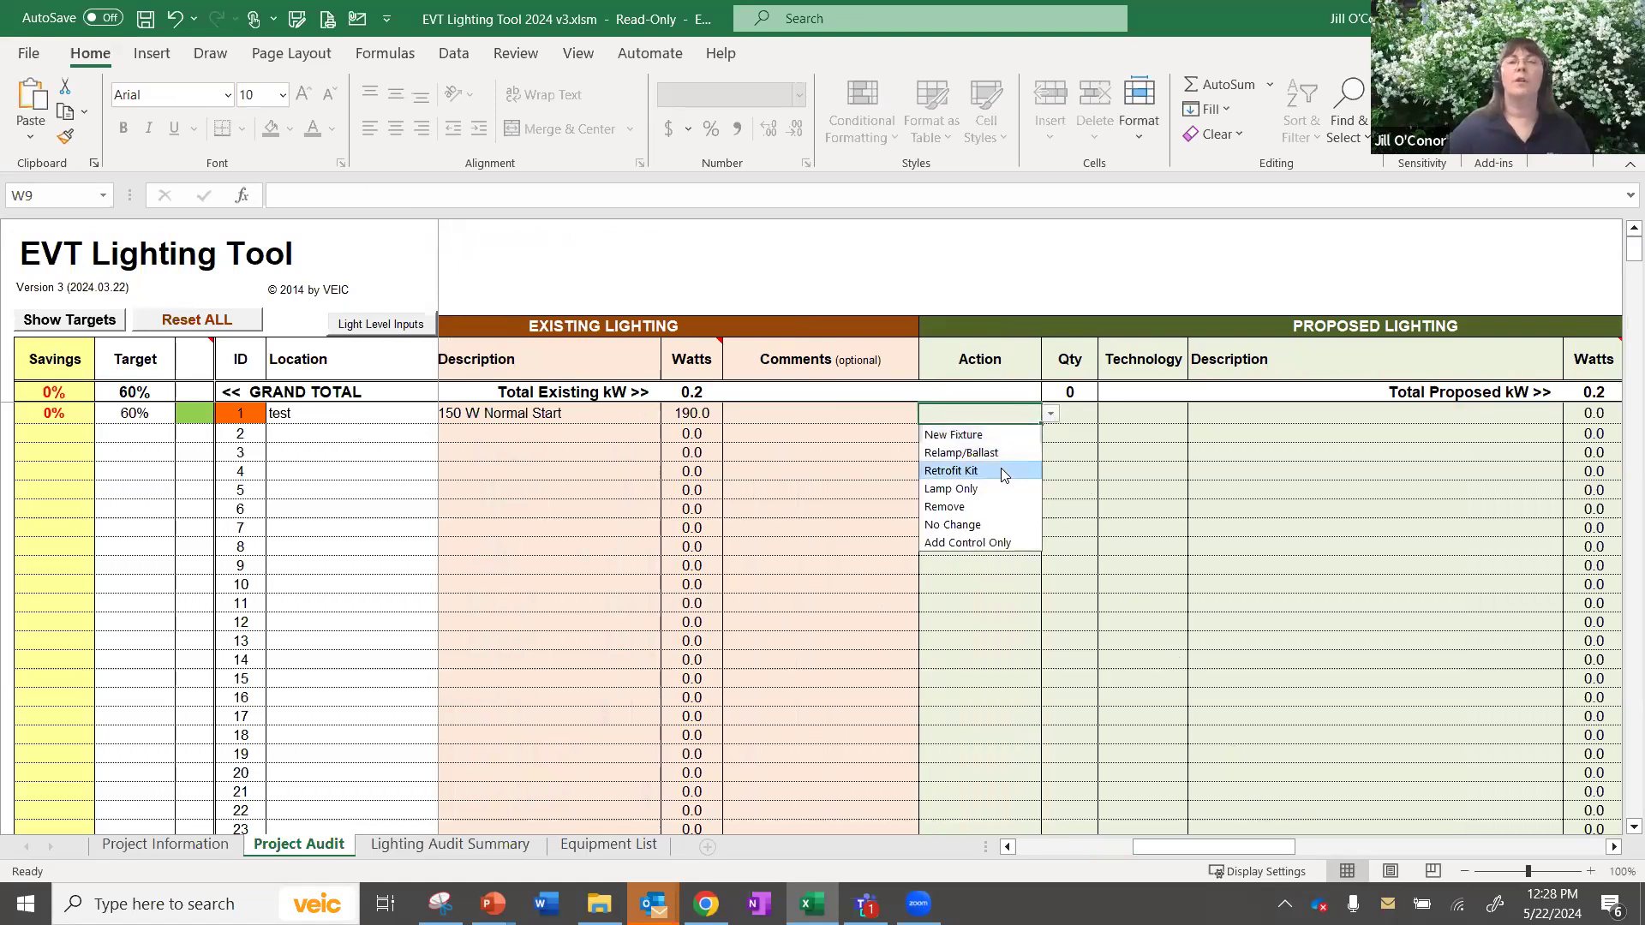
{"action": "left_click", "coordinate": [1000, 471]}
{"action": "left_click", "coordinate": [1070, 418]}
{"action": "type", "text": "1"}
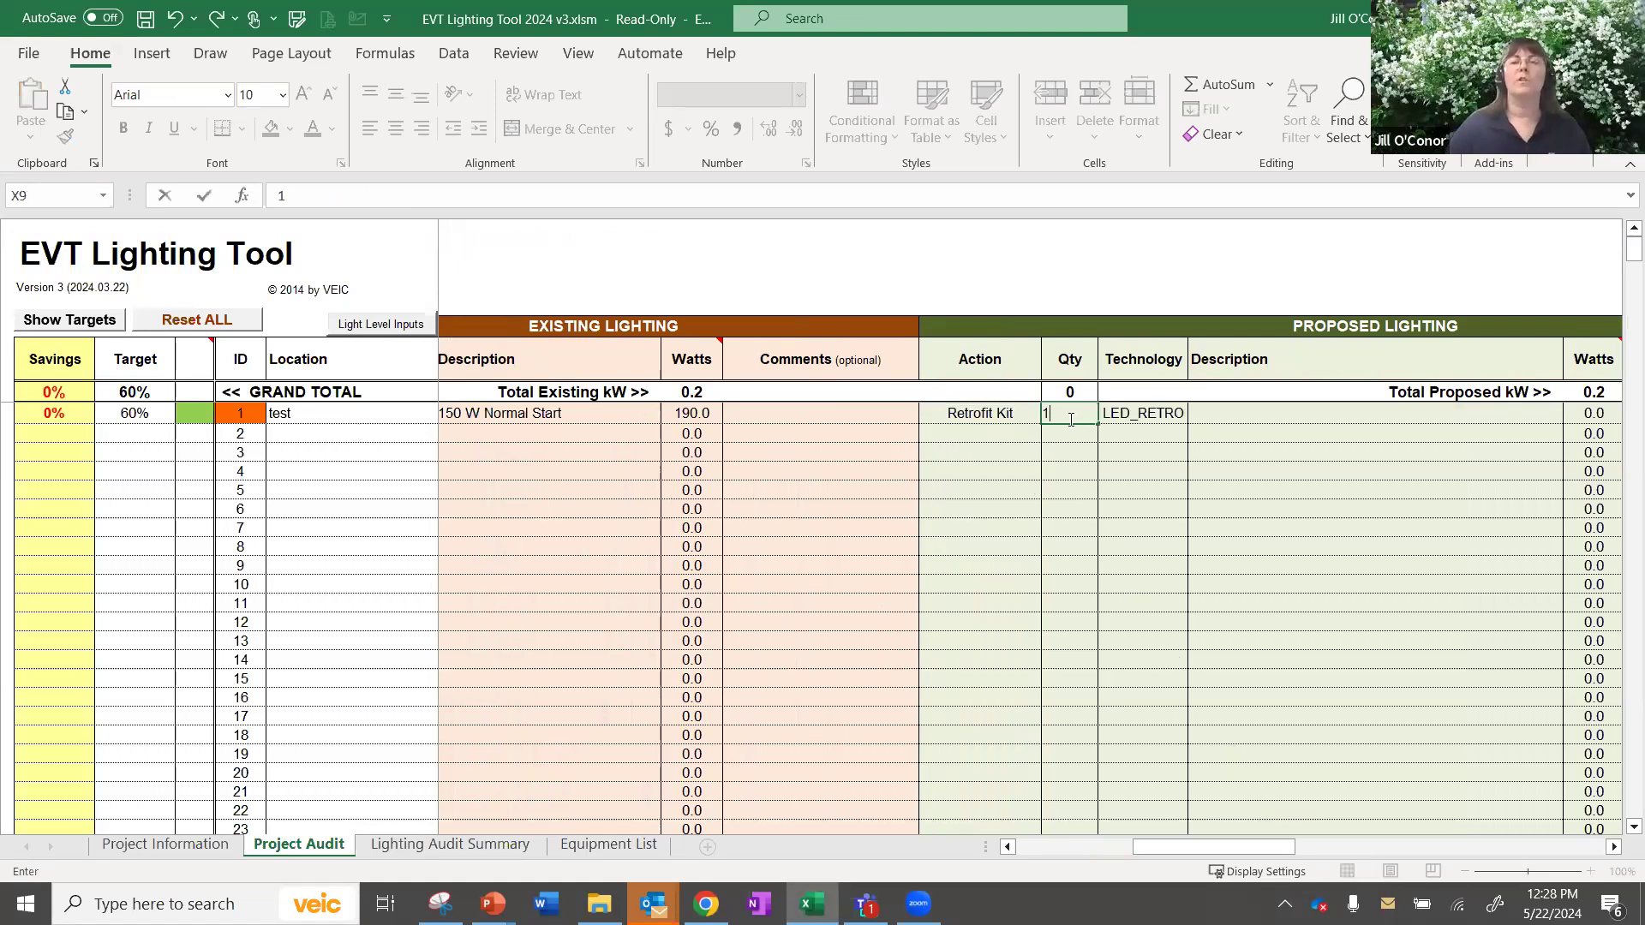
{"action": "key", "text": "Tab"}
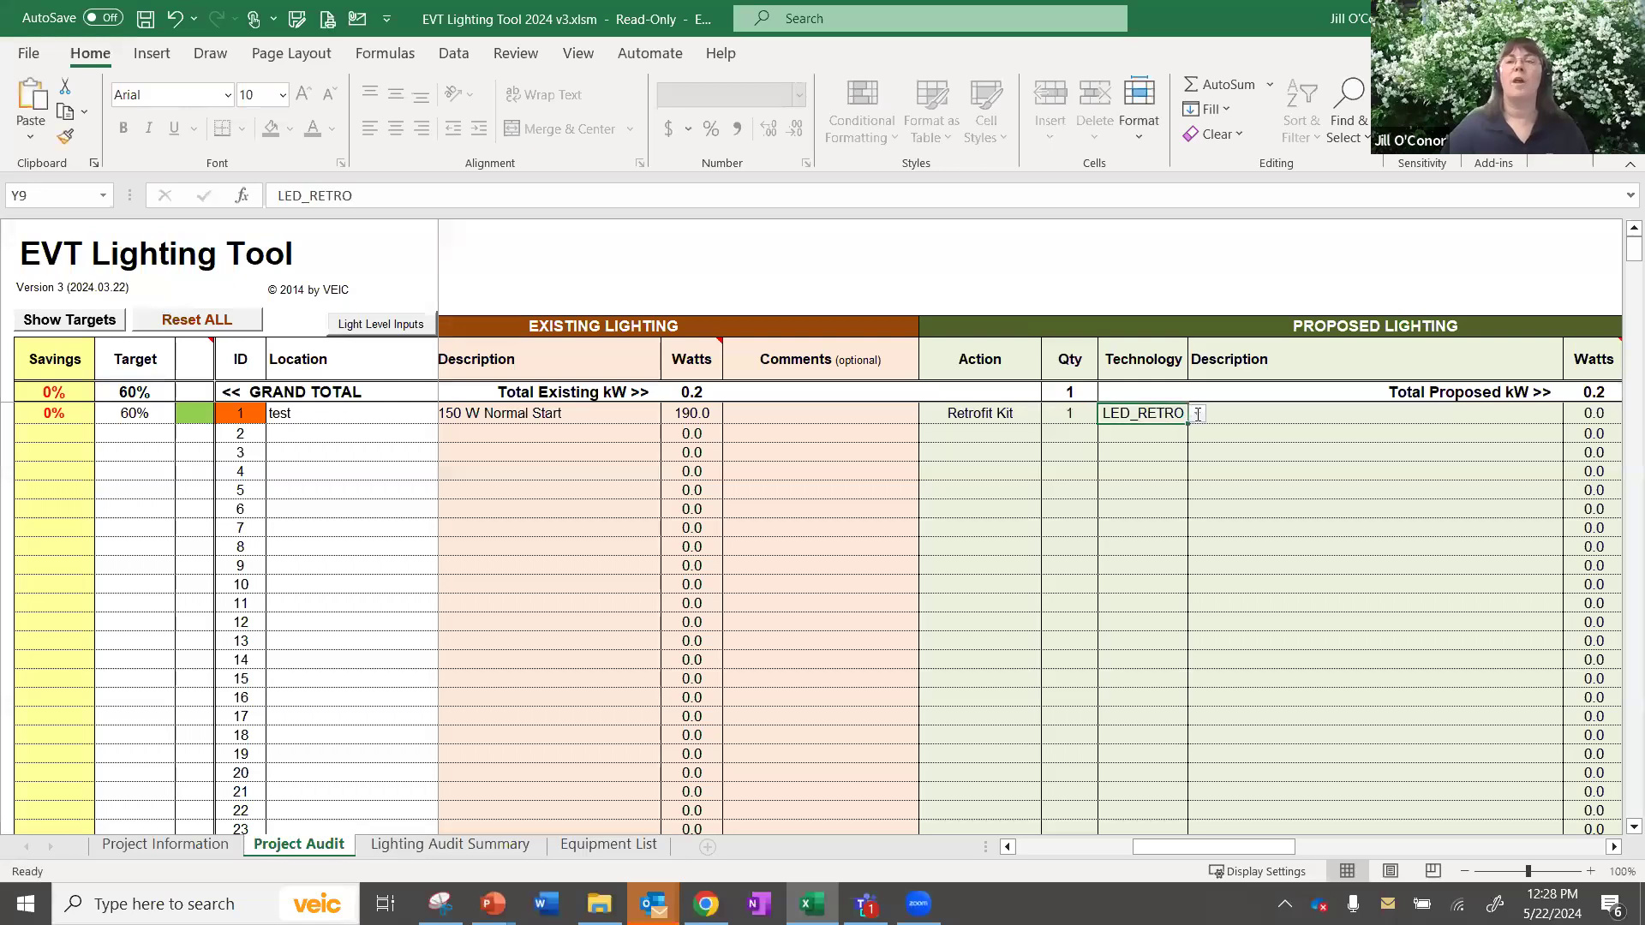
Look through line 1's proposed technology and LED retrofit kit descriptions for an exterior option.
{"action": "left_click", "coordinate": [1198, 414]}
{"action": "left_click", "coordinate": [1197, 413]}
{"action": "left_click", "coordinate": [1265, 410]}
{"action": "left_click", "coordinate": [1571, 418]}
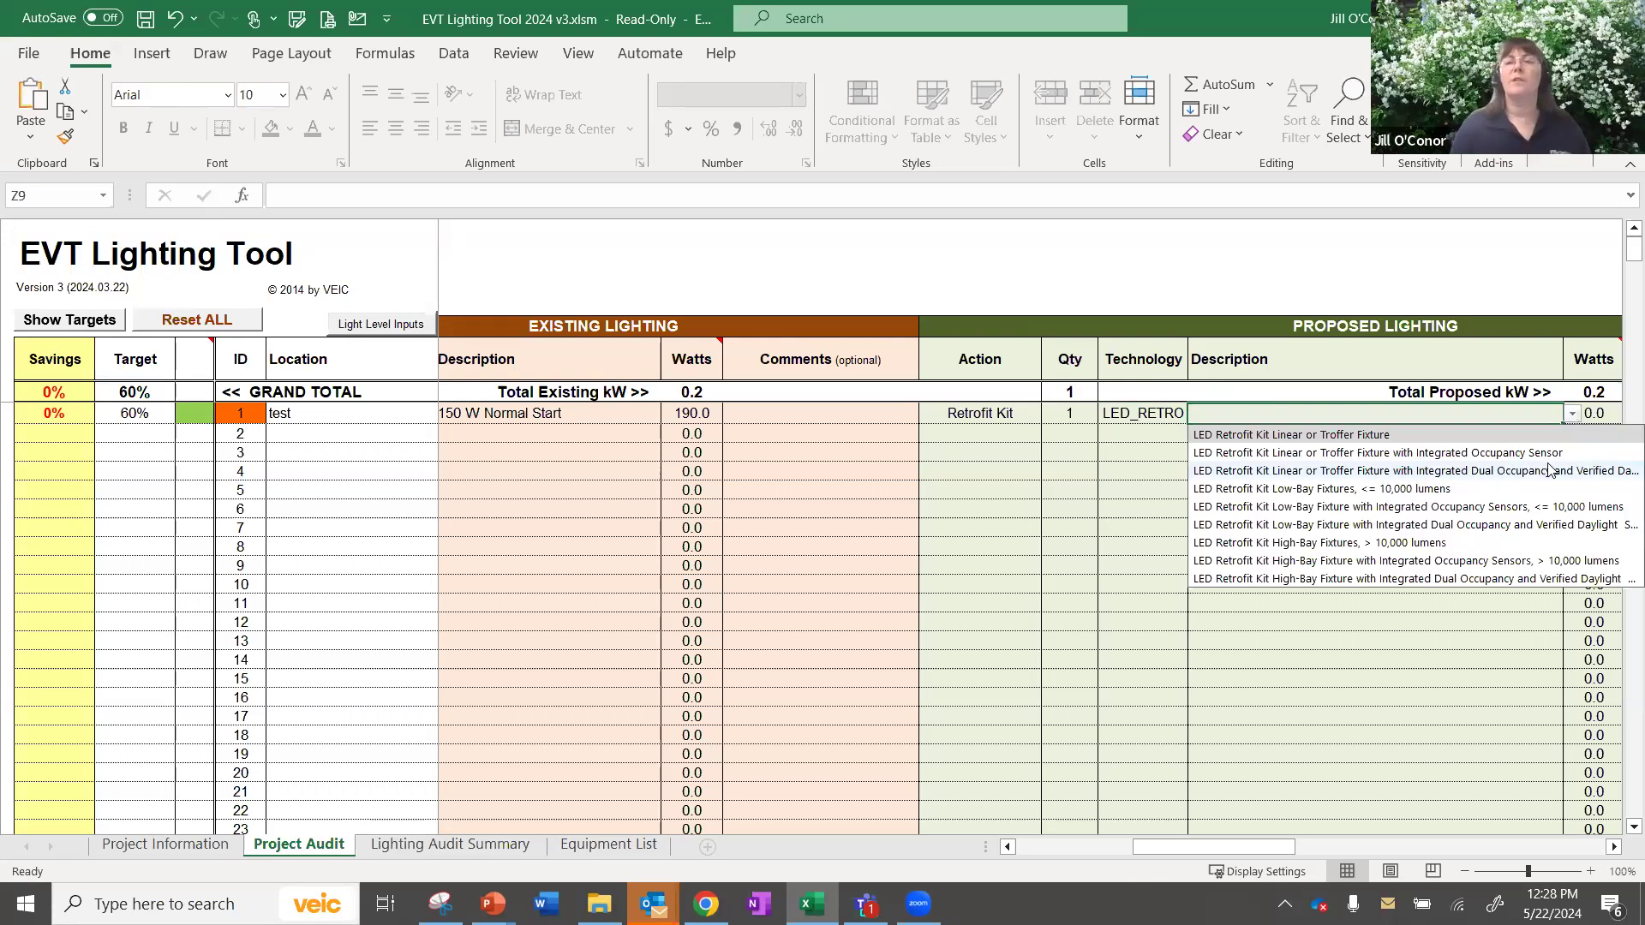
{"action": "type", "text": "ex"}
{"action": "key", "text": "BackSpace"}
{"action": "key", "text": "BackSpace"}
{"action": "key", "text": "alt+Down"}
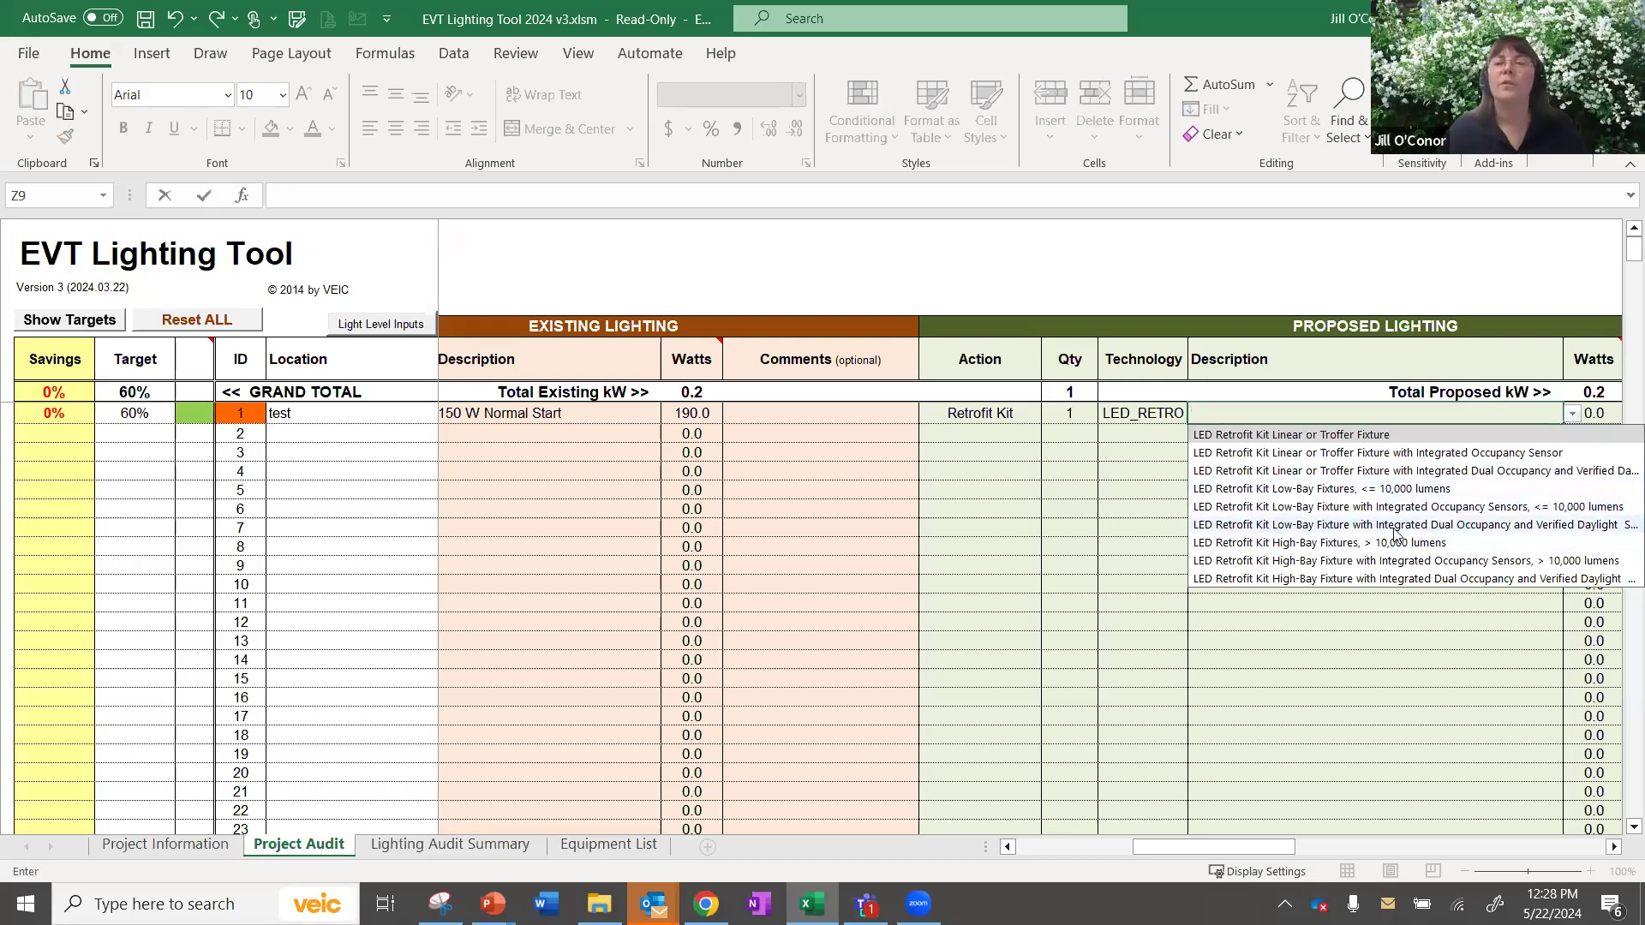
{"action": "left_click", "coordinate": [1000, 413]}
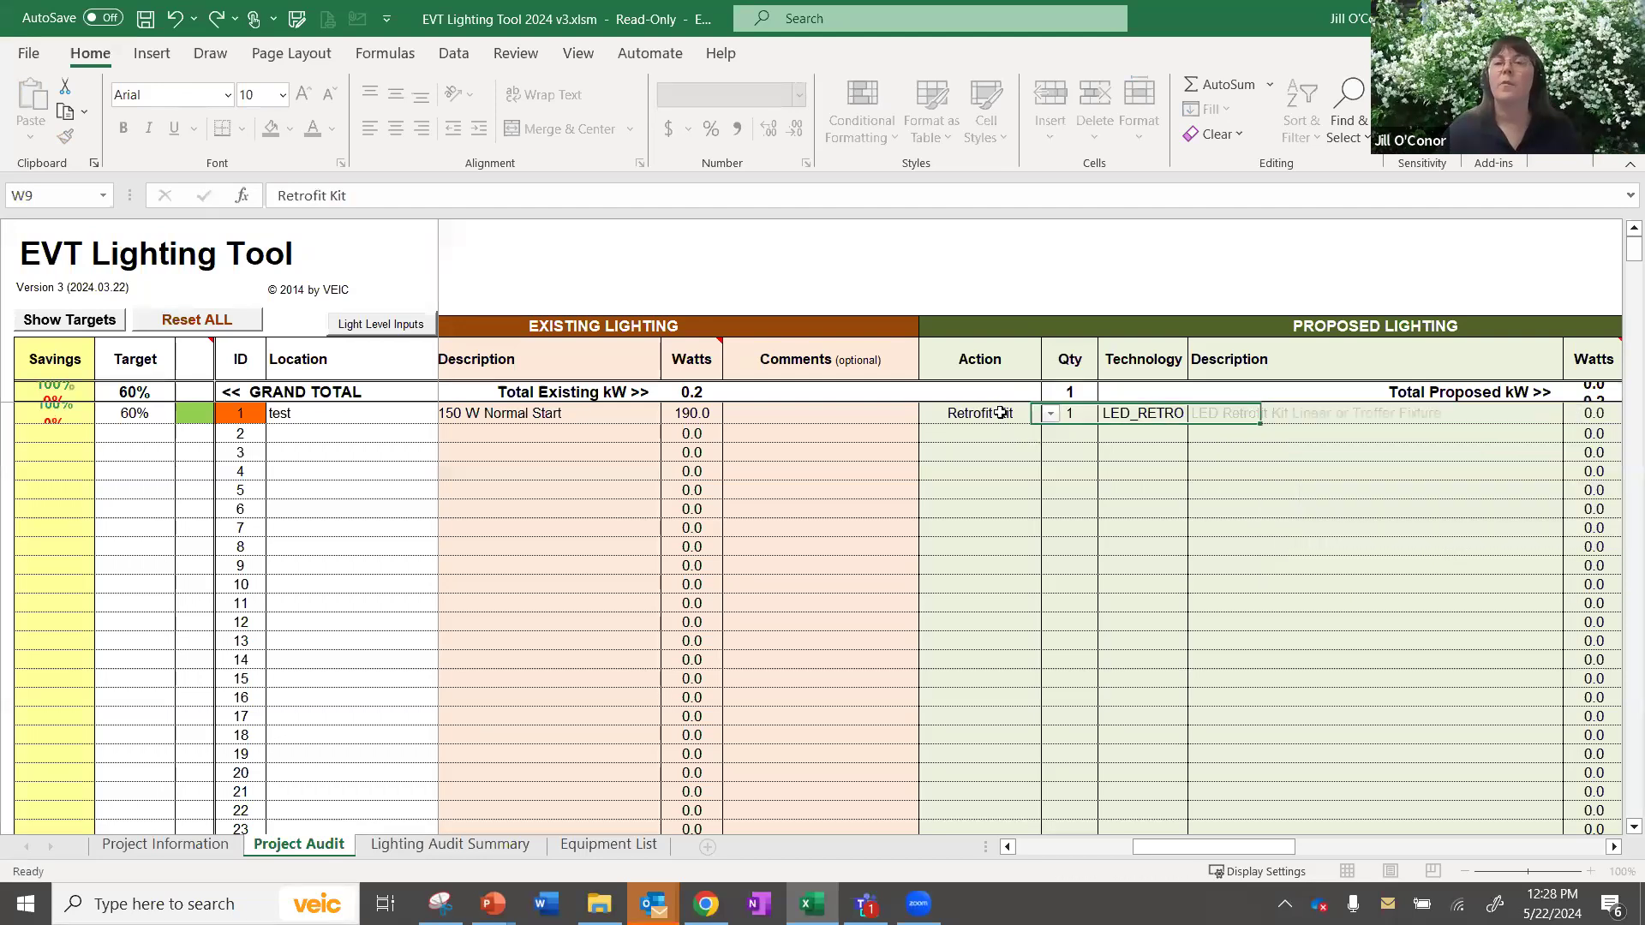
Change line 1's proposed lighting to action New Fixture, technology LED_Exterior and description LED Exterior or Parking Fixtures, 2,001-5,000 lumens.
{"action": "left_click", "coordinate": [1052, 417]}
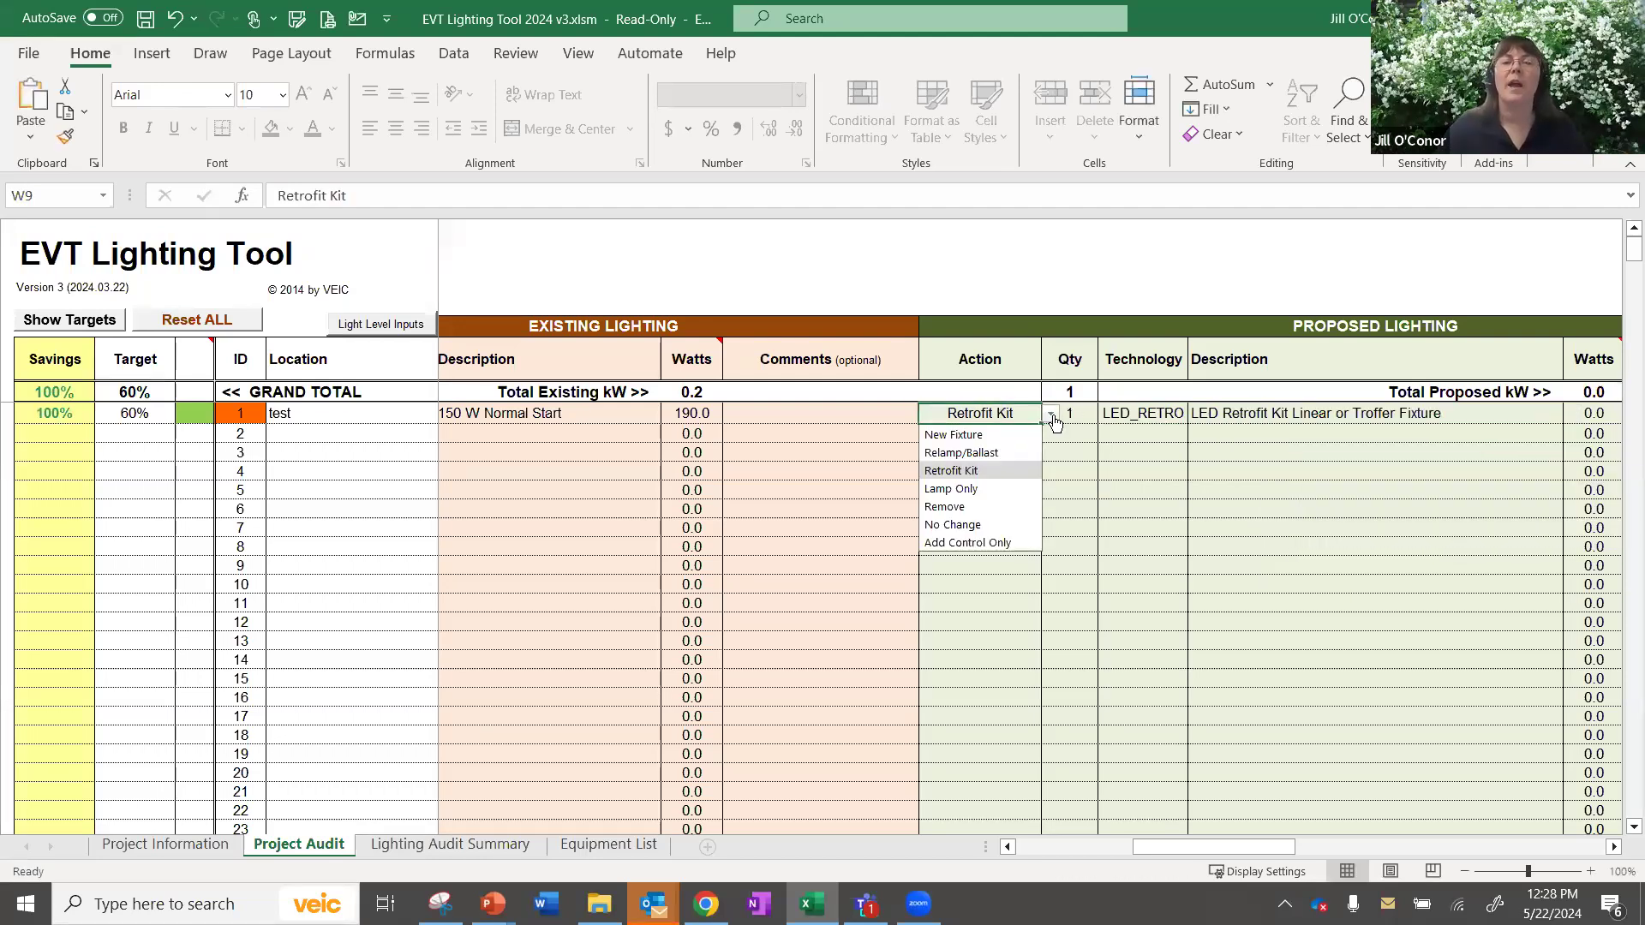
{"action": "left_click", "coordinate": [1008, 441]}
{"action": "left_click", "coordinate": [1167, 414]}
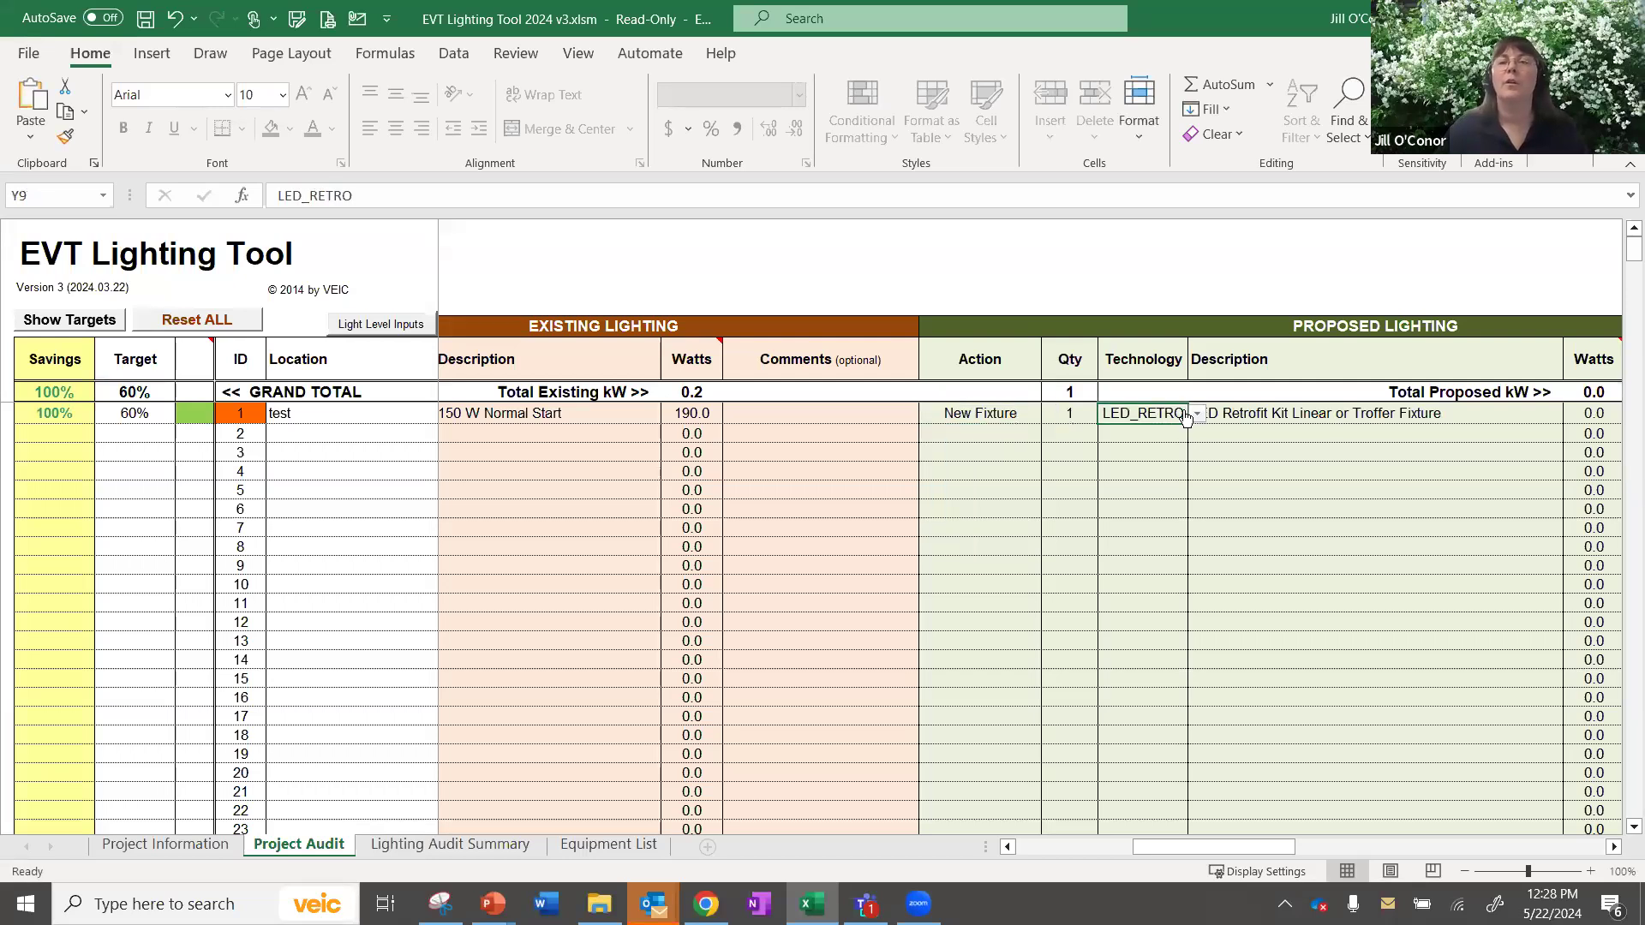
{"action": "left_click", "coordinate": [1197, 414]}
{"action": "left_click", "coordinate": [1163, 434]}
{"action": "left_click", "coordinate": [1309, 416]}
{"action": "left_click", "coordinate": [1571, 415]}
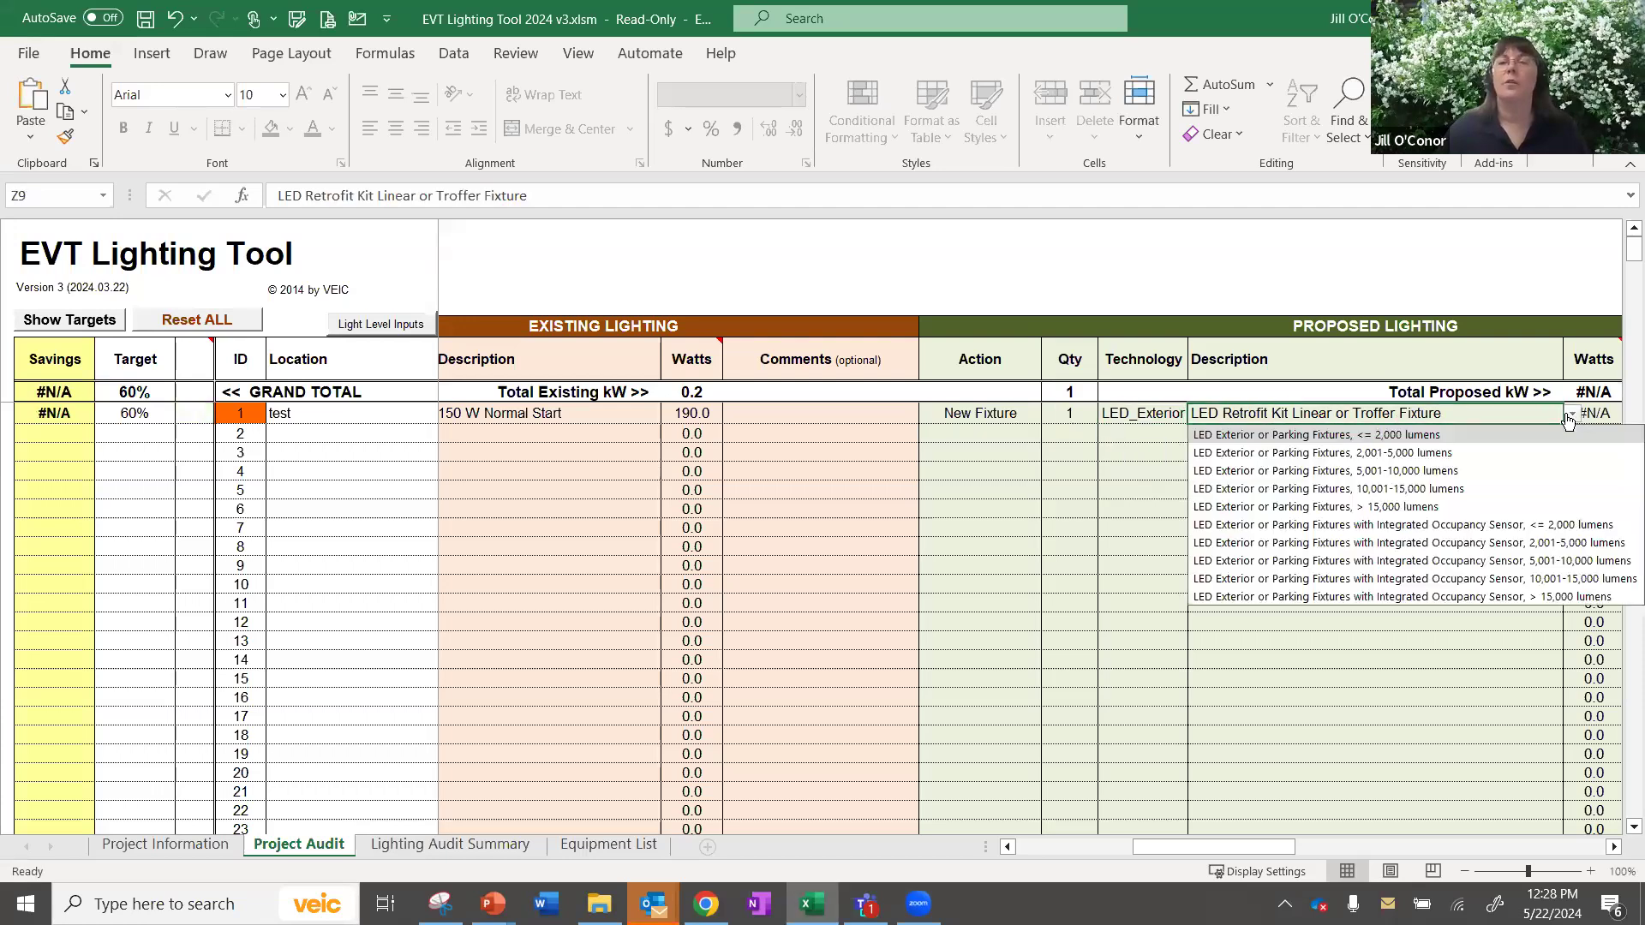
{"action": "left_click", "coordinate": [1396, 453]}
Set line 1's proposed watts to 20 and enter "alkjd;" as its proposed lighting comment.
{"action": "left_click_drag", "start_coordinate": [1245, 845], "coordinate": [1288, 846]}
{"action": "left_click", "coordinate": [1315, 412]}
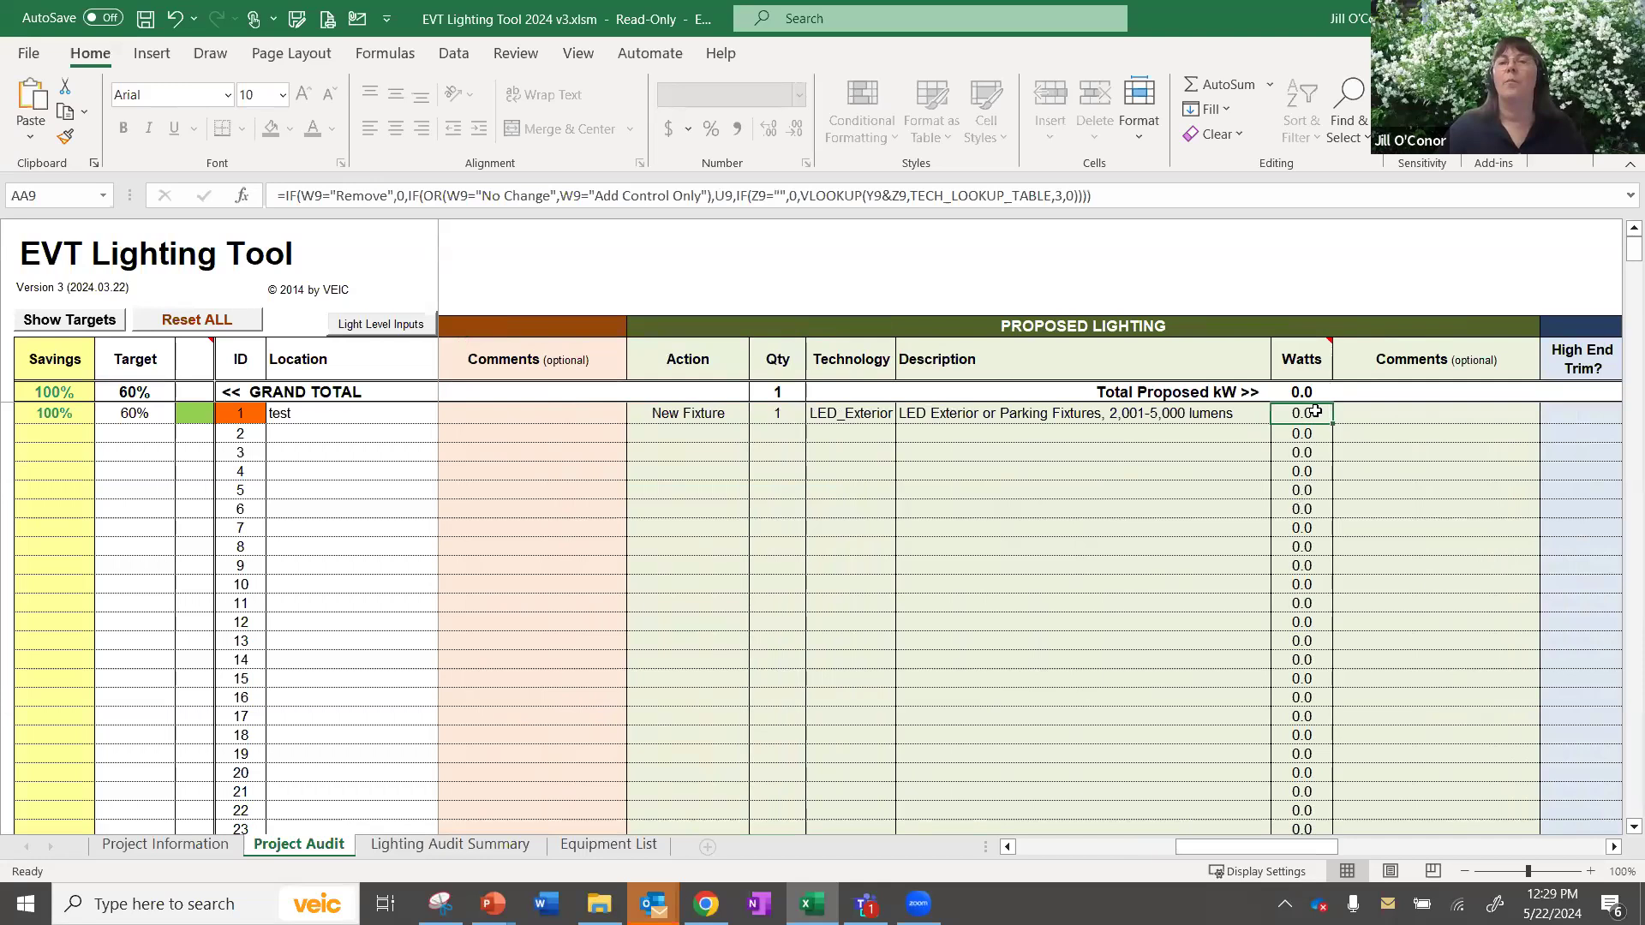
{"action": "type", "text": "20"}
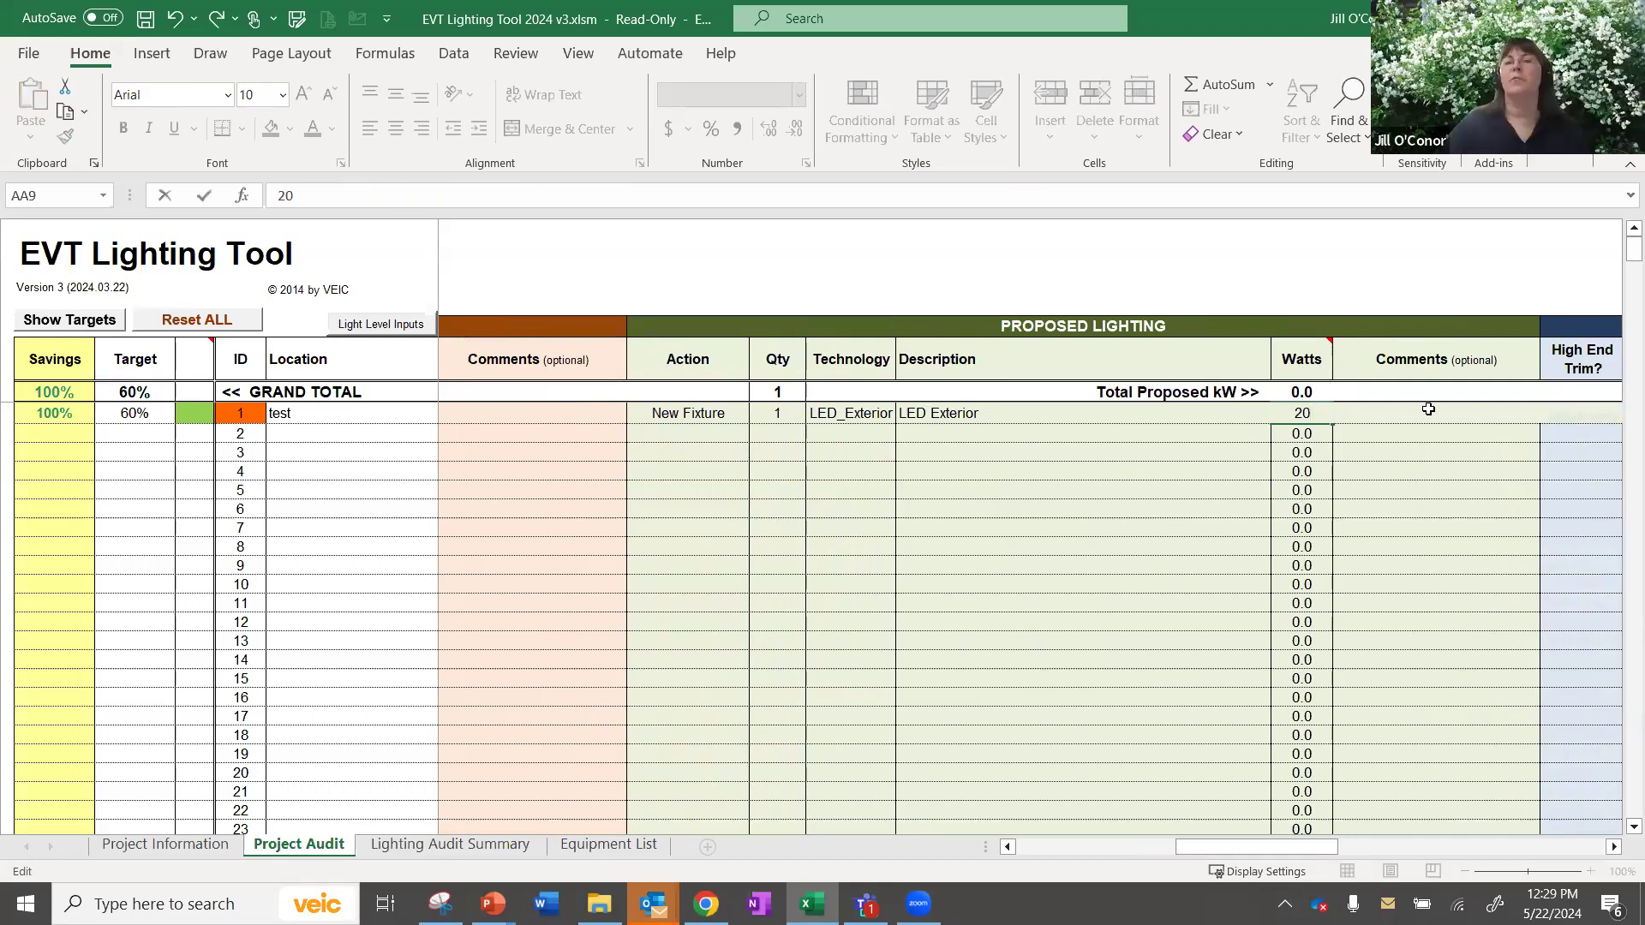
{"action": "left_click", "coordinate": [1473, 527]}
{"action": "left_click", "coordinate": [1435, 411]}
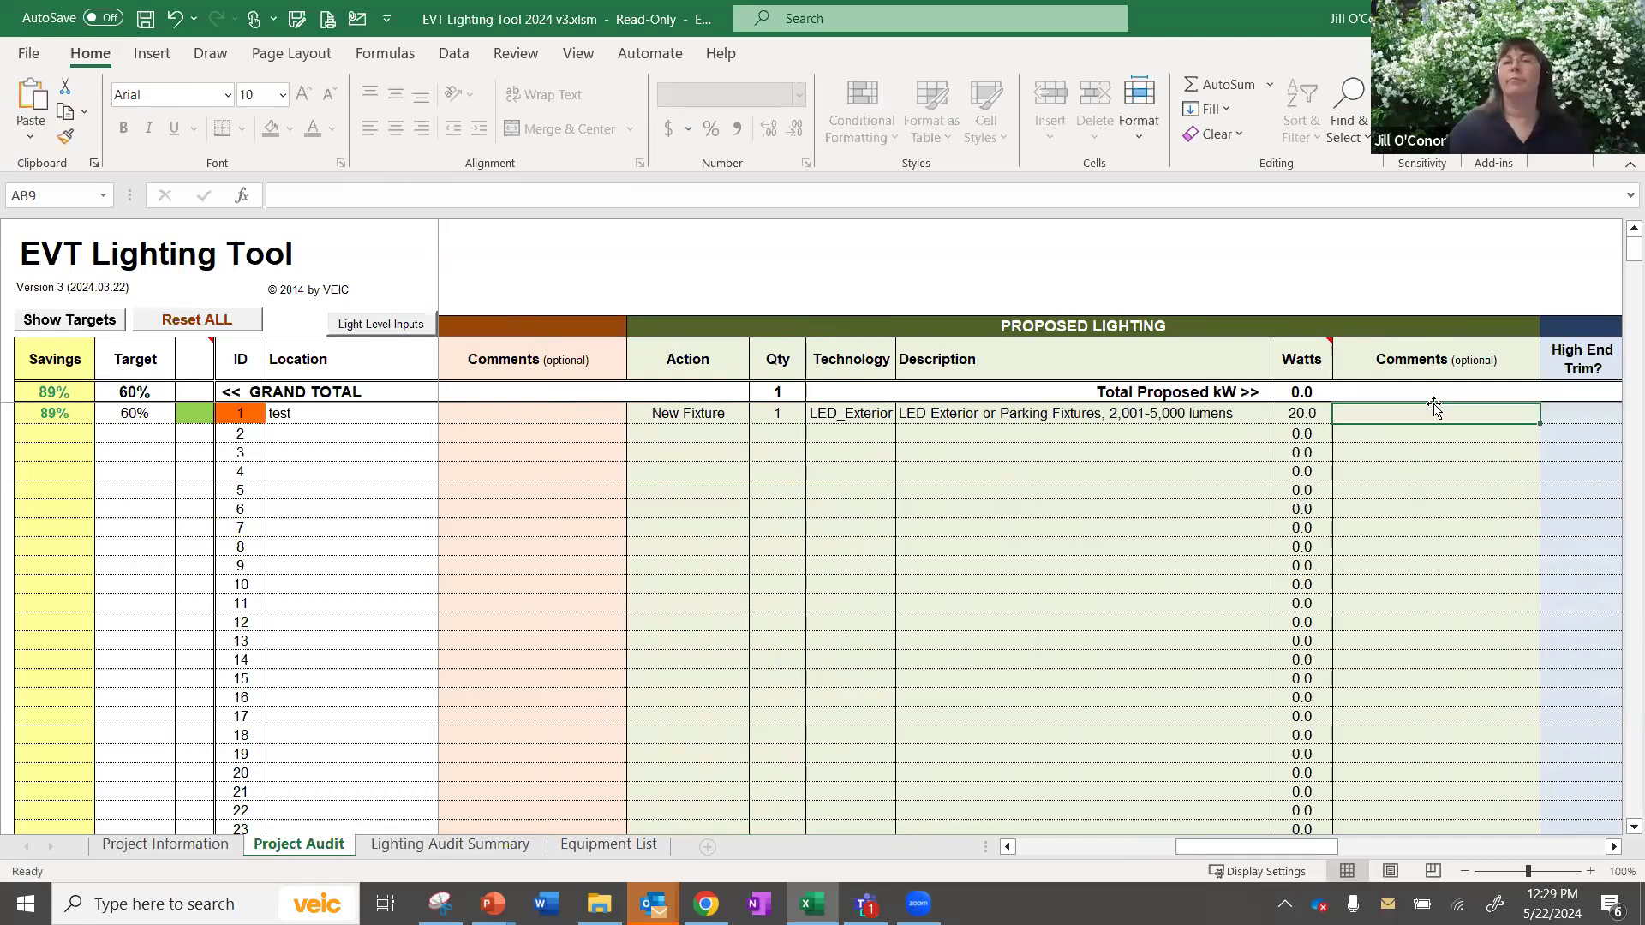
{"action": "type", "text": "alkjd;"}
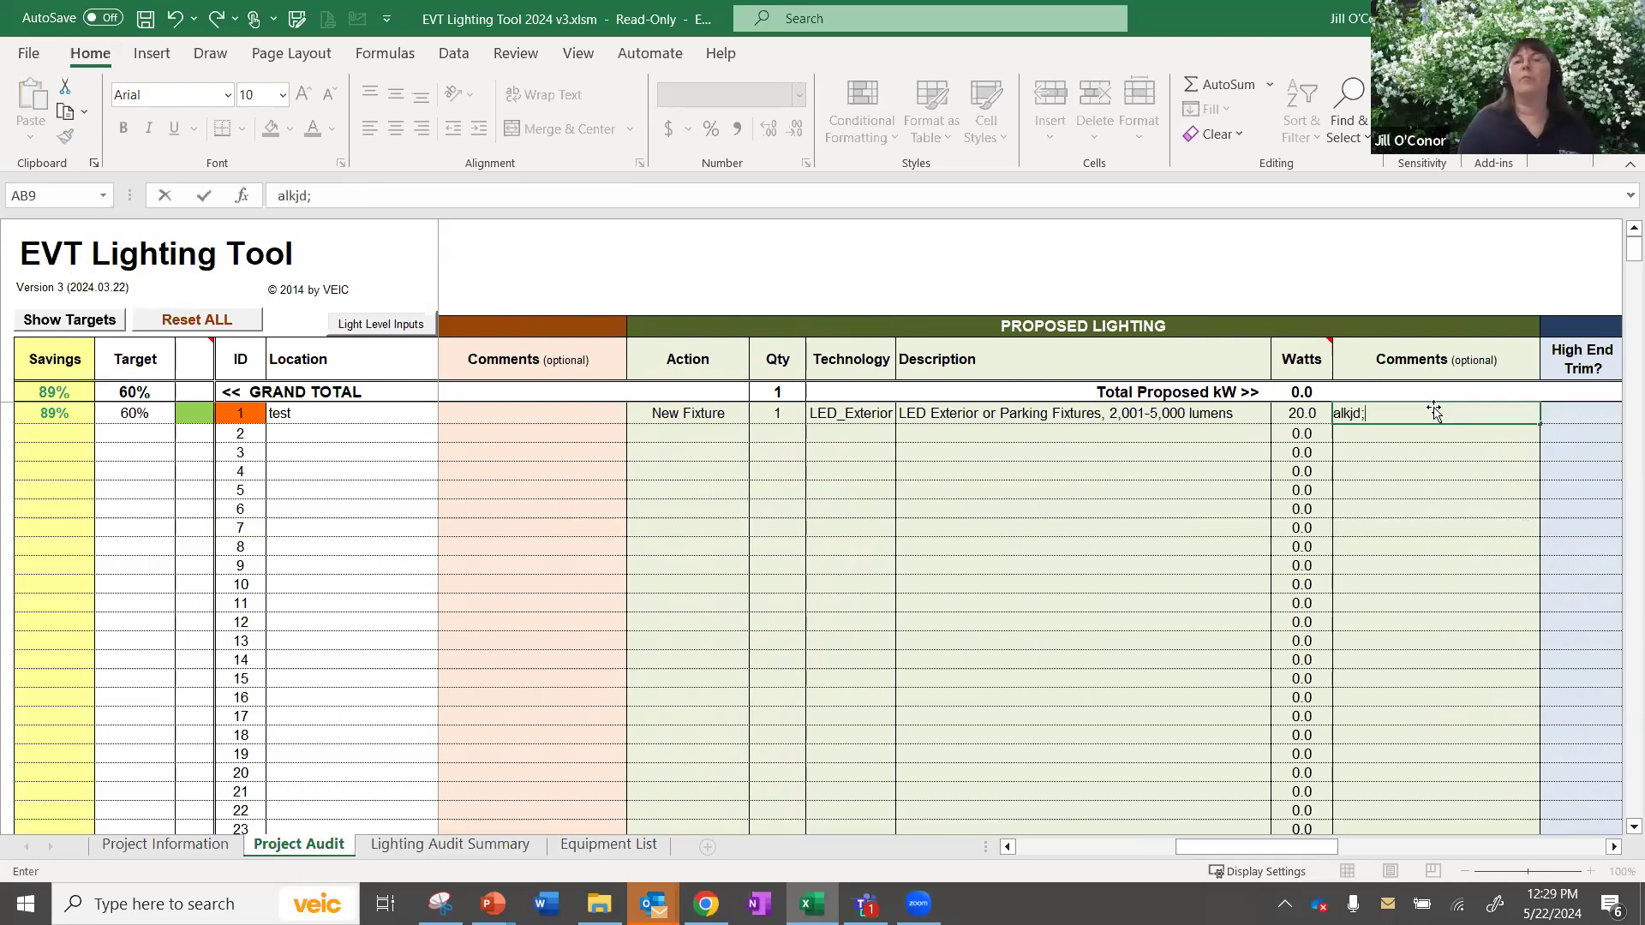
{"action": "key", "text": "Tab"}
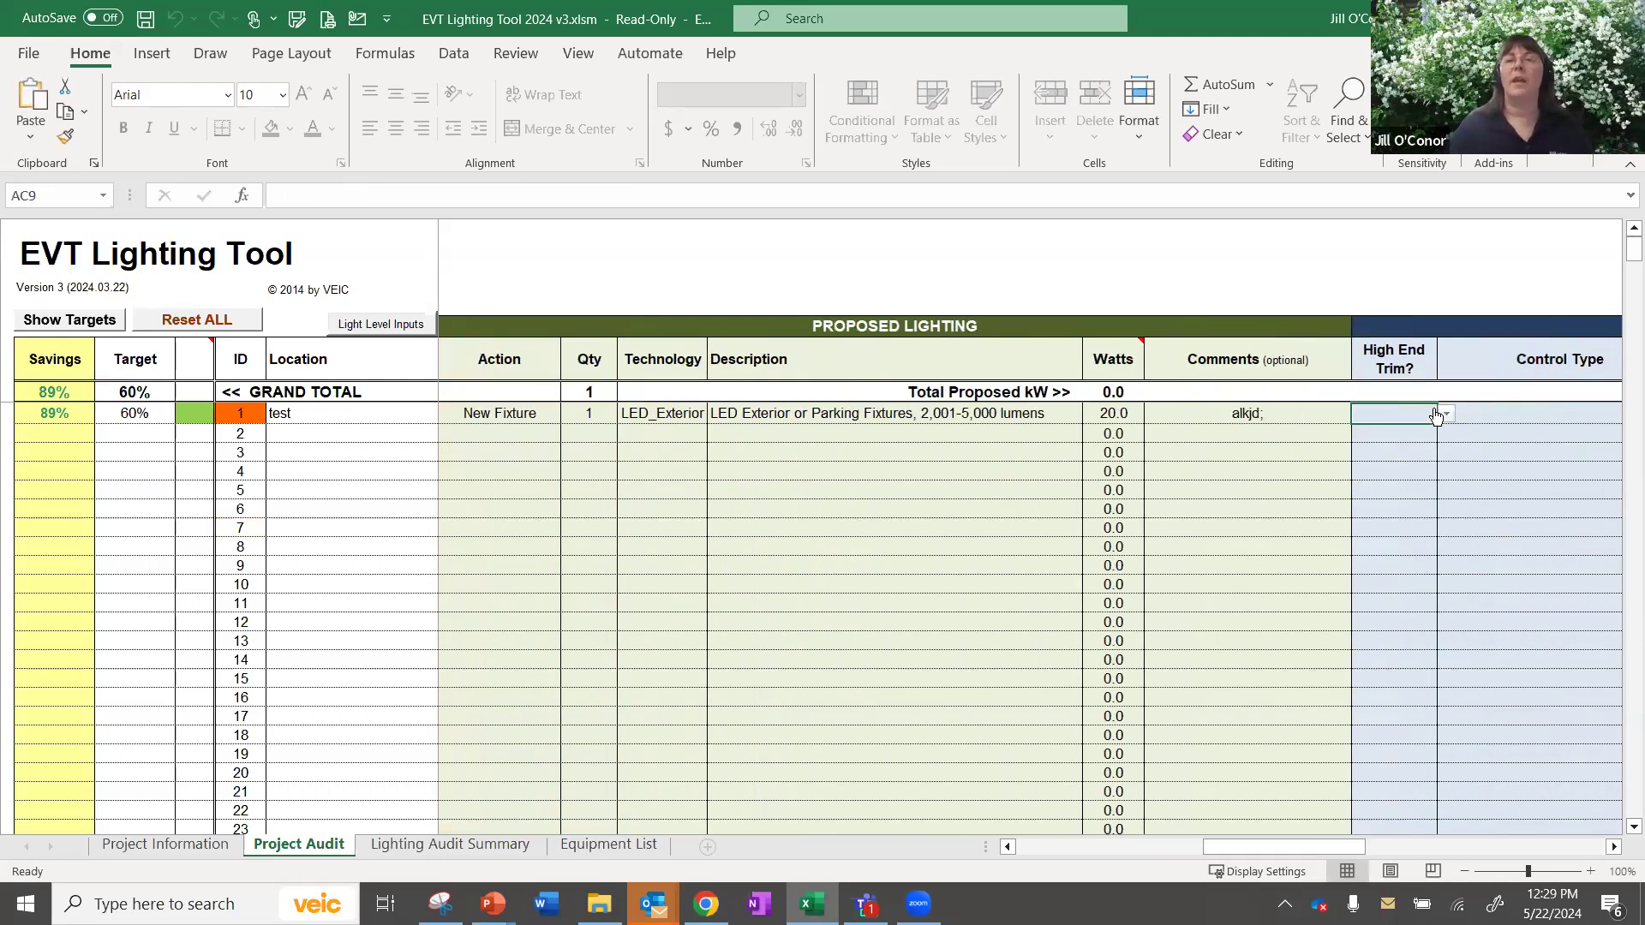
Leave line 1's proposed controls blank and set its installed cost per fixture to 150.
{"action": "key", "text": "Tab"}
{"action": "key", "text": "Tab"}
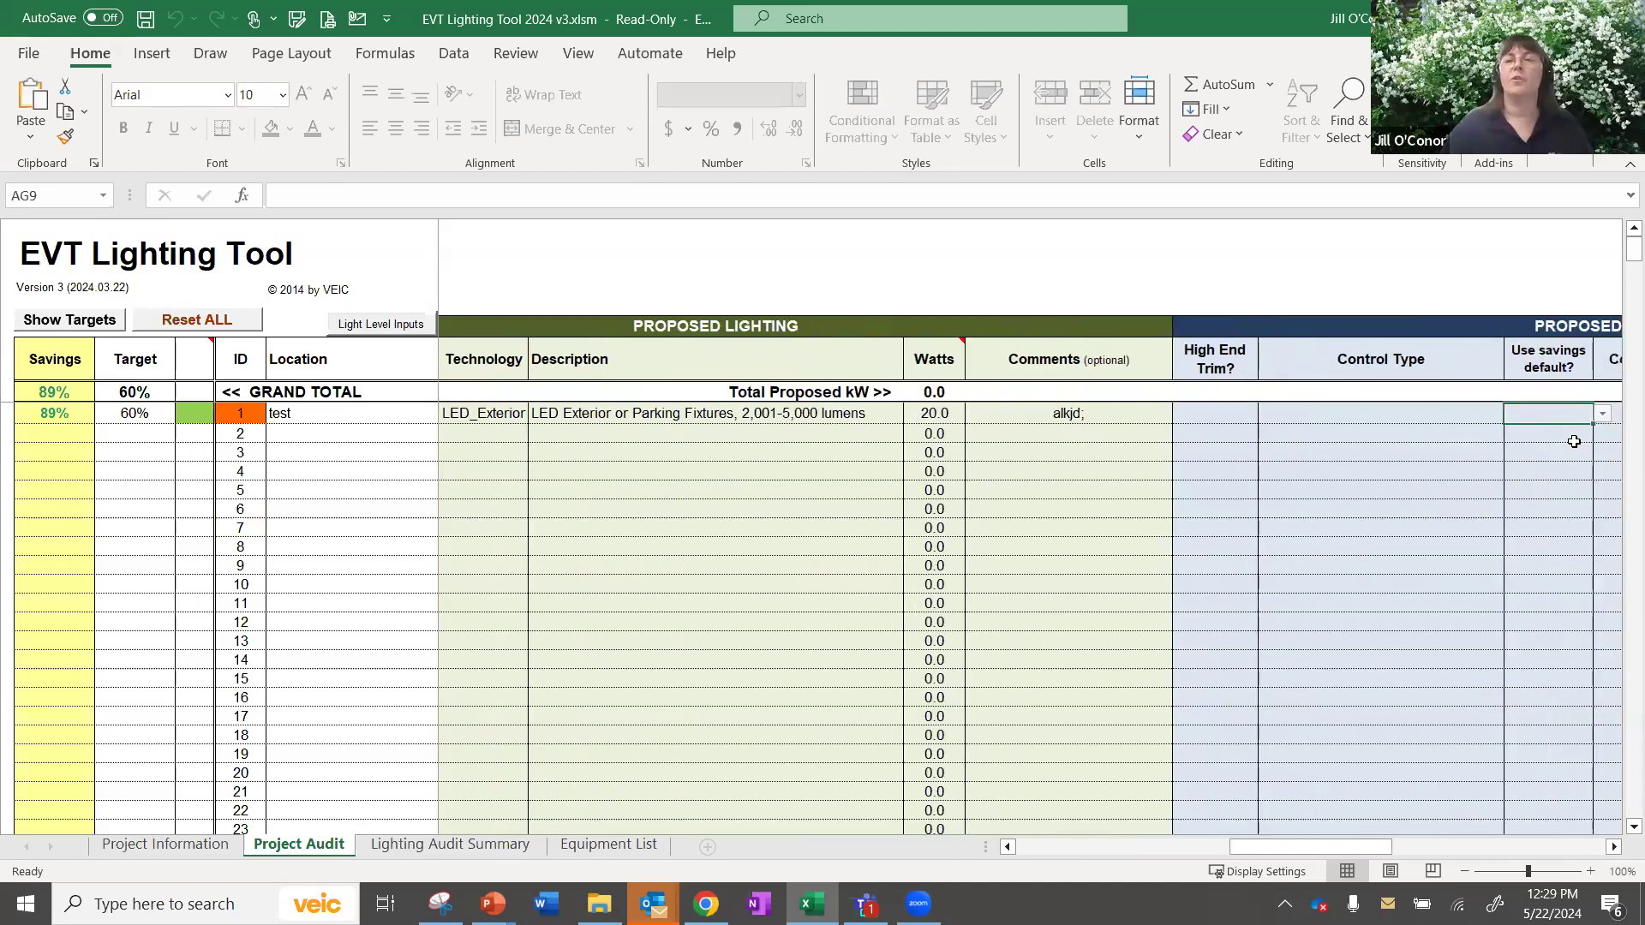
{"action": "key", "text": "Tab"}
{"action": "key", "text": "Tab"}
{"action": "key", "text": "Tab"}
{"action": "key", "text": "Tab"}
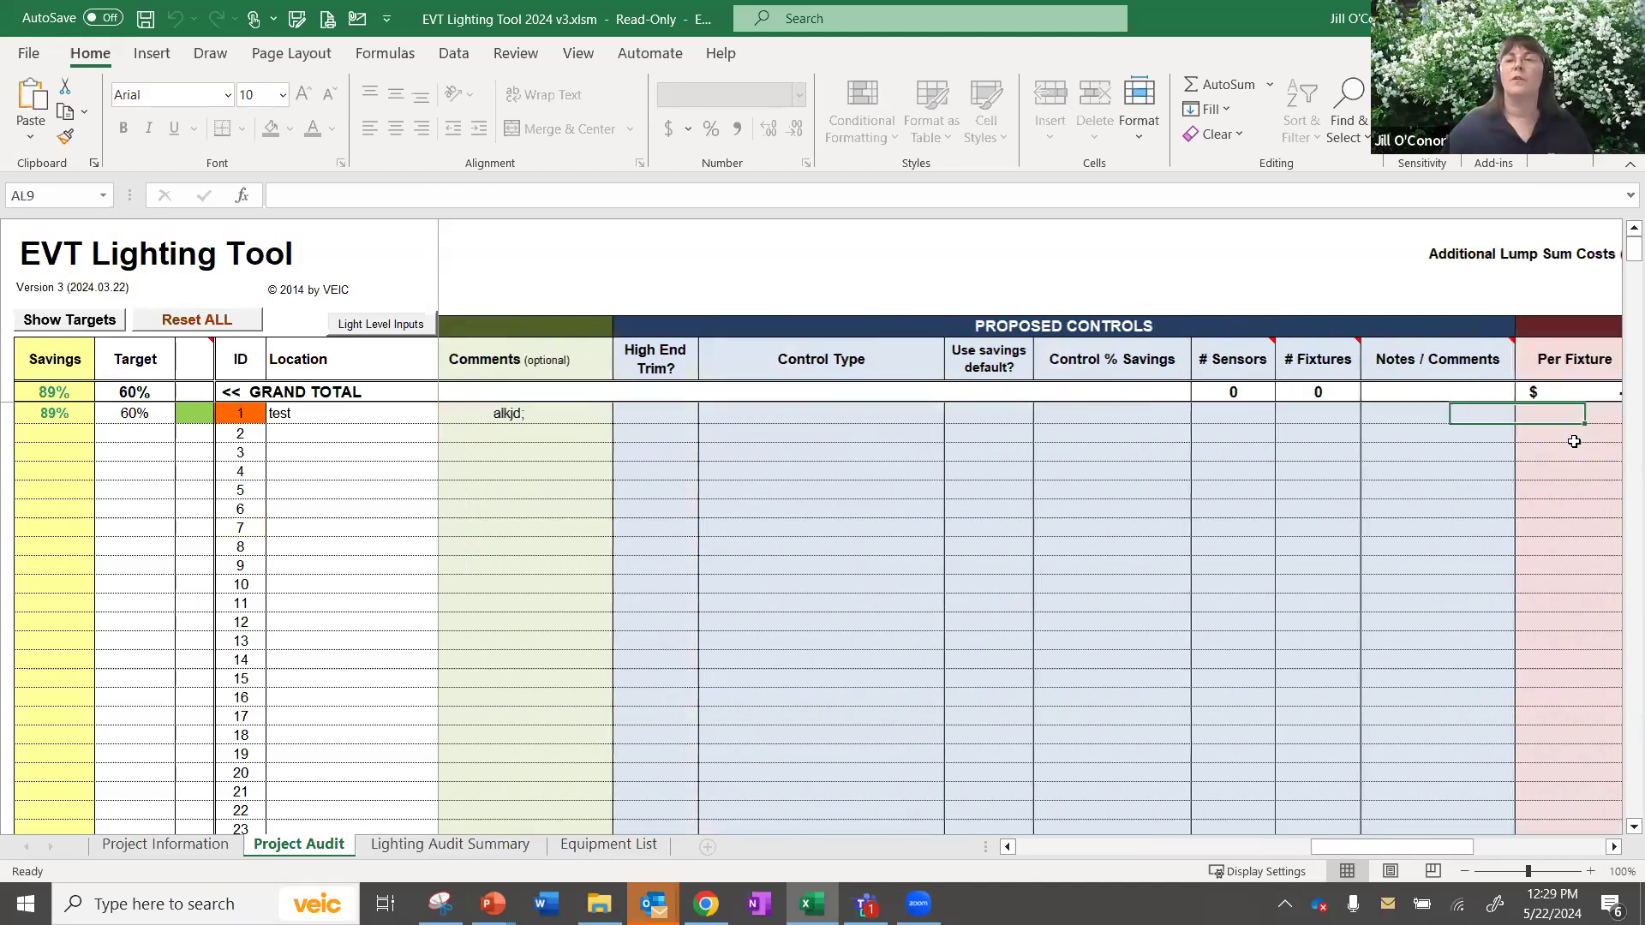
{"action": "type", "text": "150"}
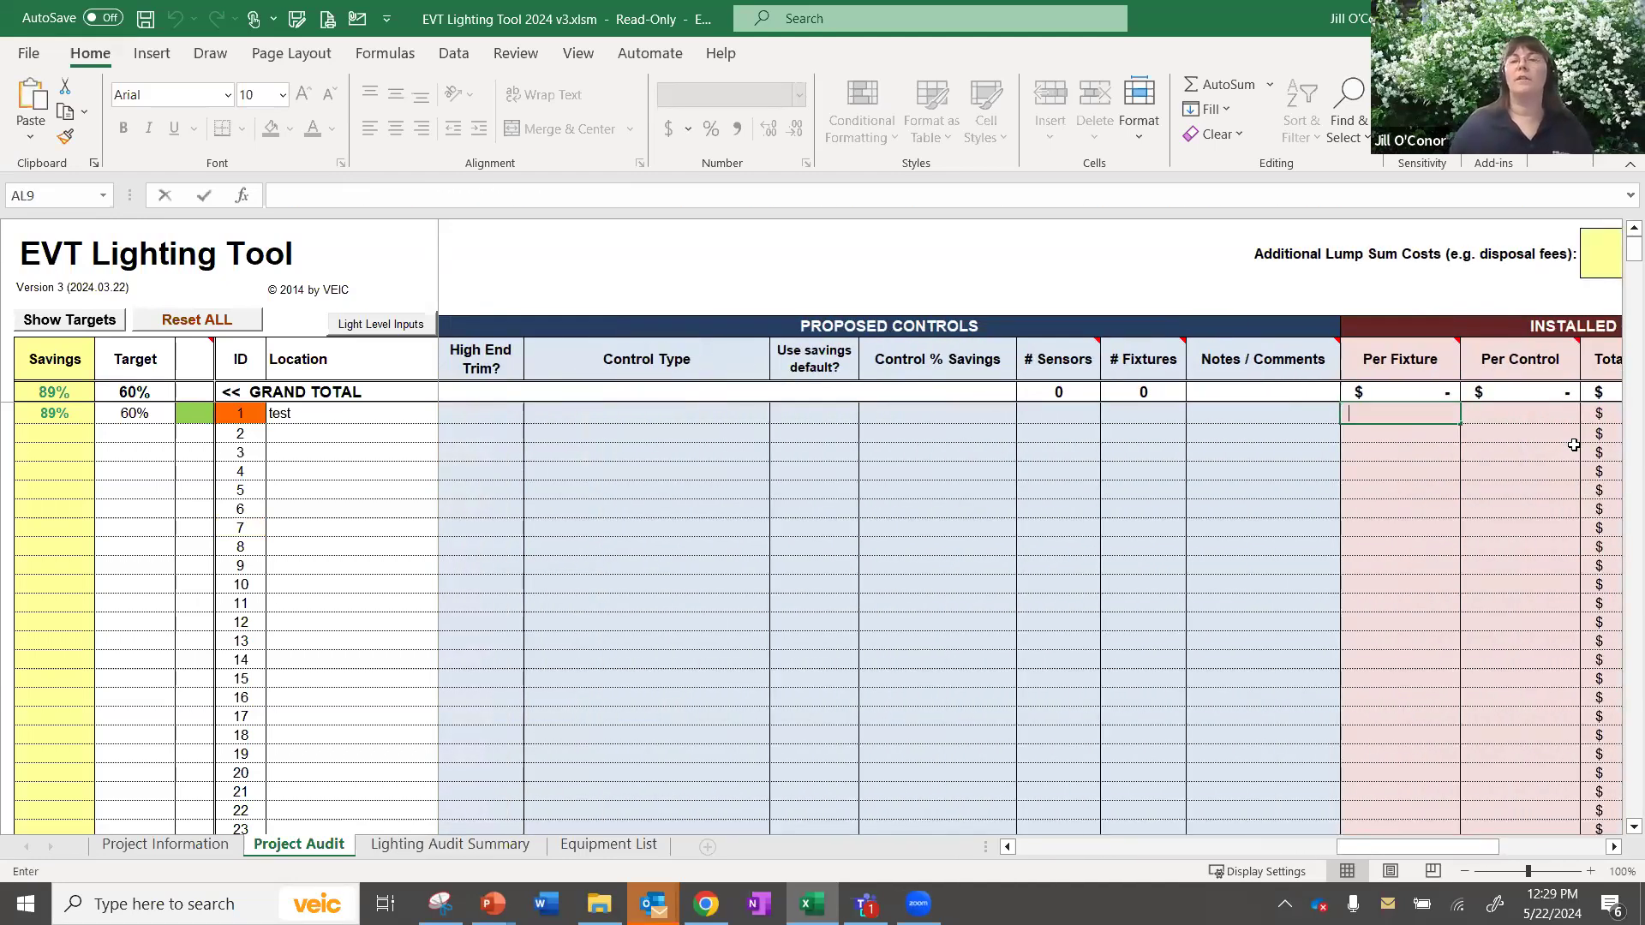
{"action": "key", "text": "Return"}
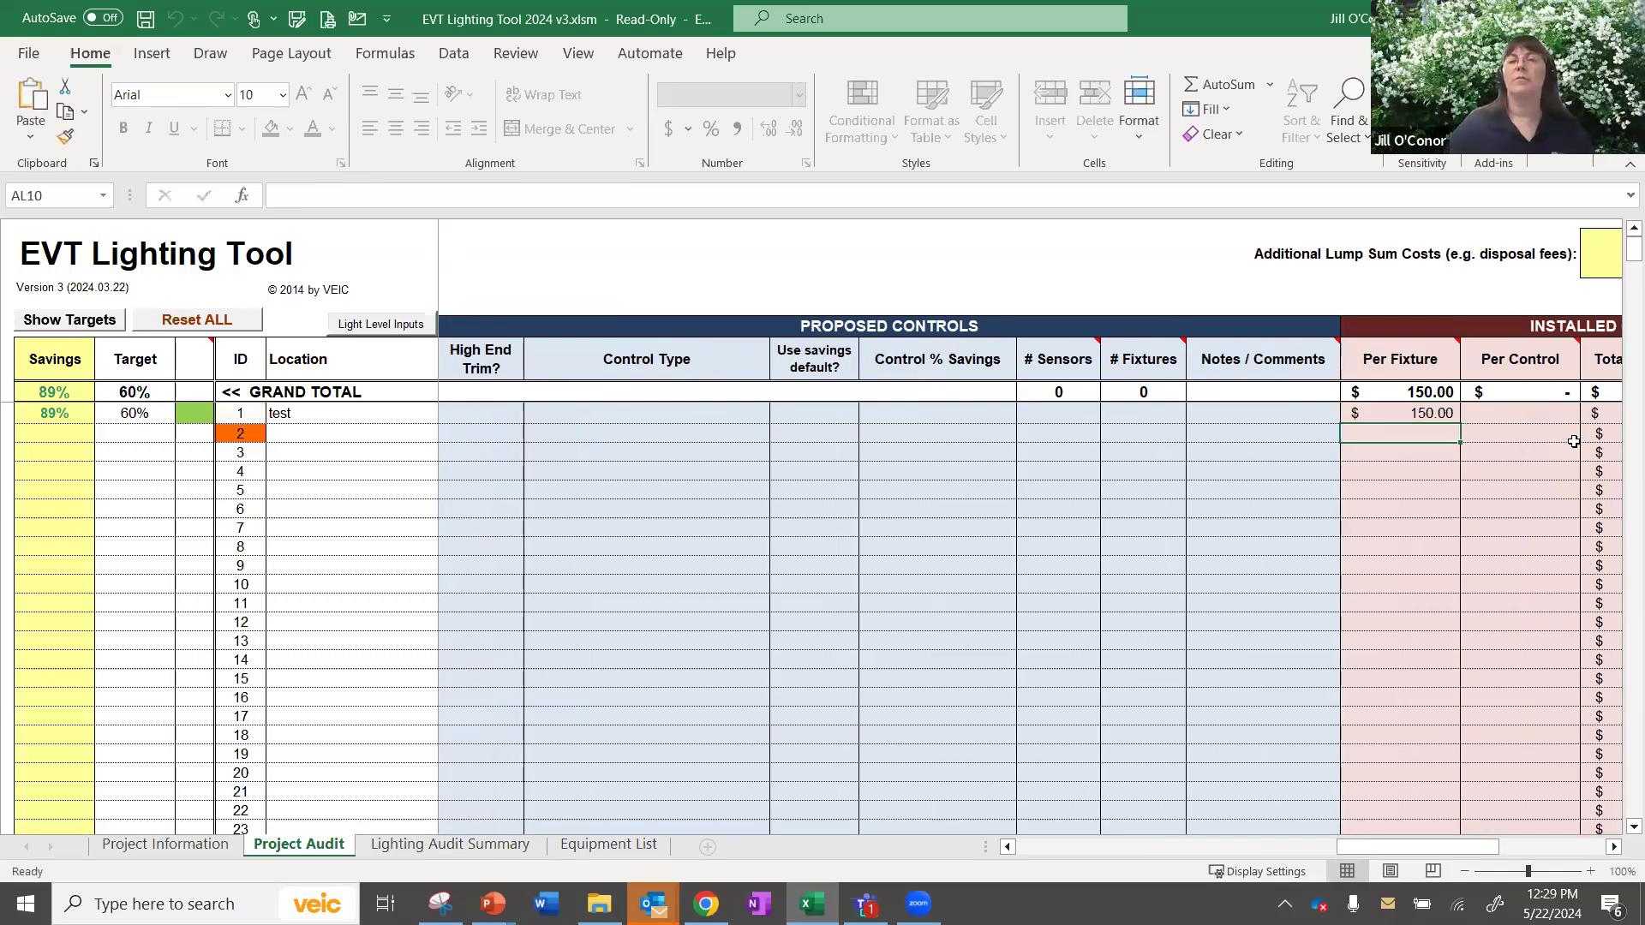
{"action": "key", "text": "Right"}
Add line 2 with location "inside", classify it as Interior and set its A/C to Yes.
{"action": "left_click_drag", "start_coordinate": [1390, 847], "coordinate": [1071, 846]}
{"action": "left_click", "coordinate": [342, 430]}
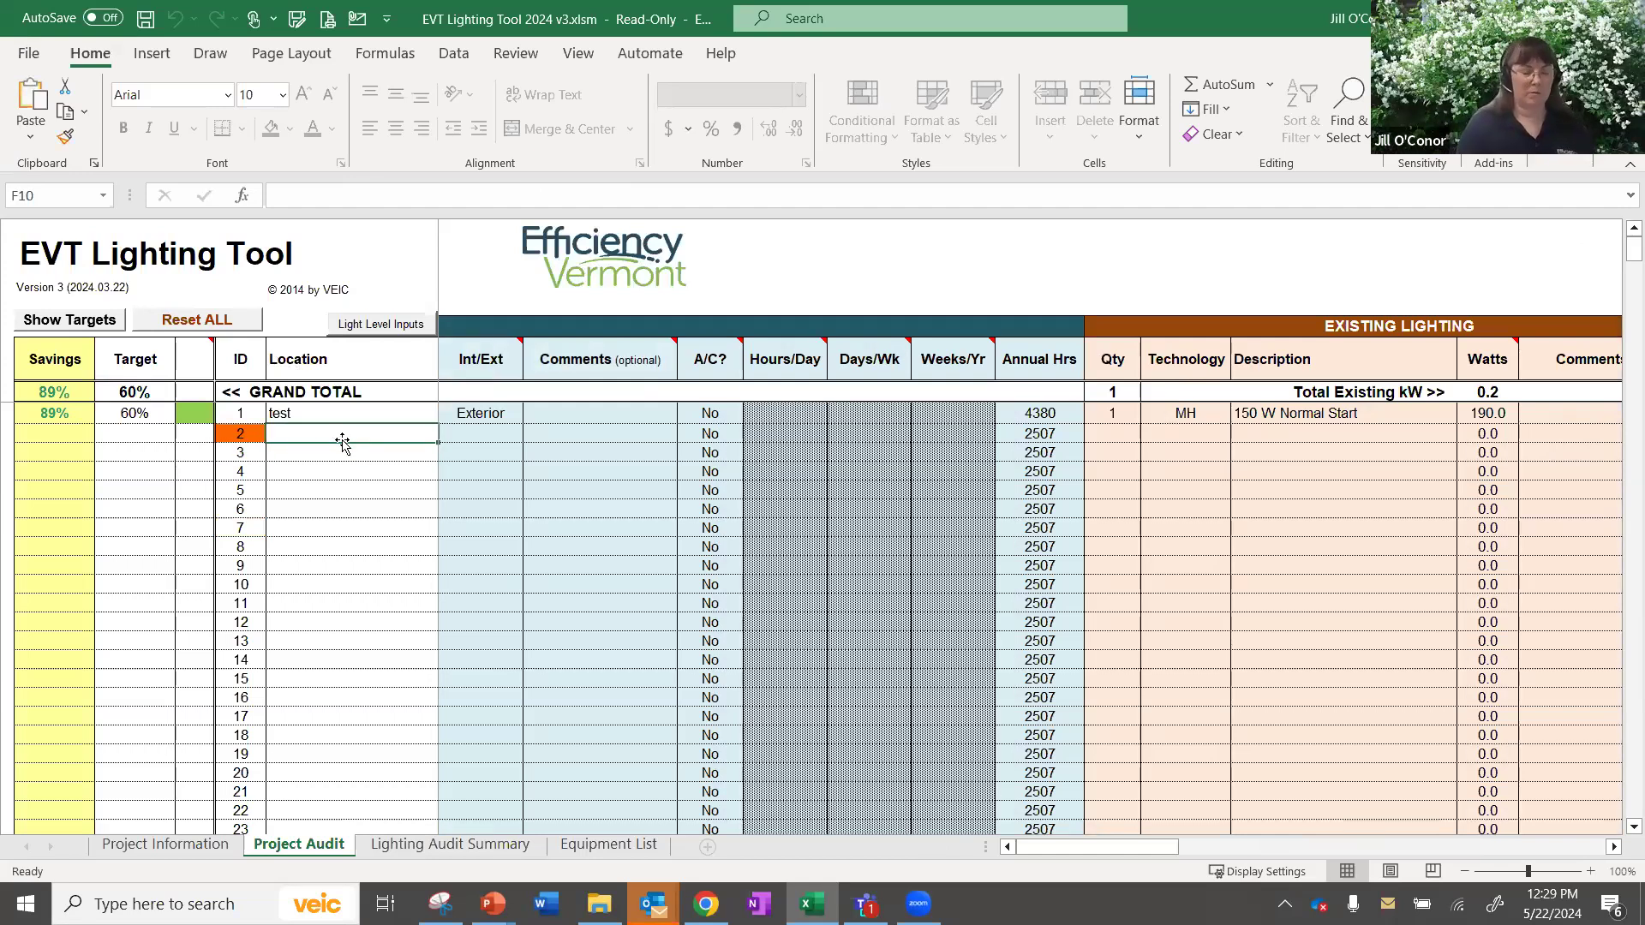
{"action": "type", "text": "inside"}
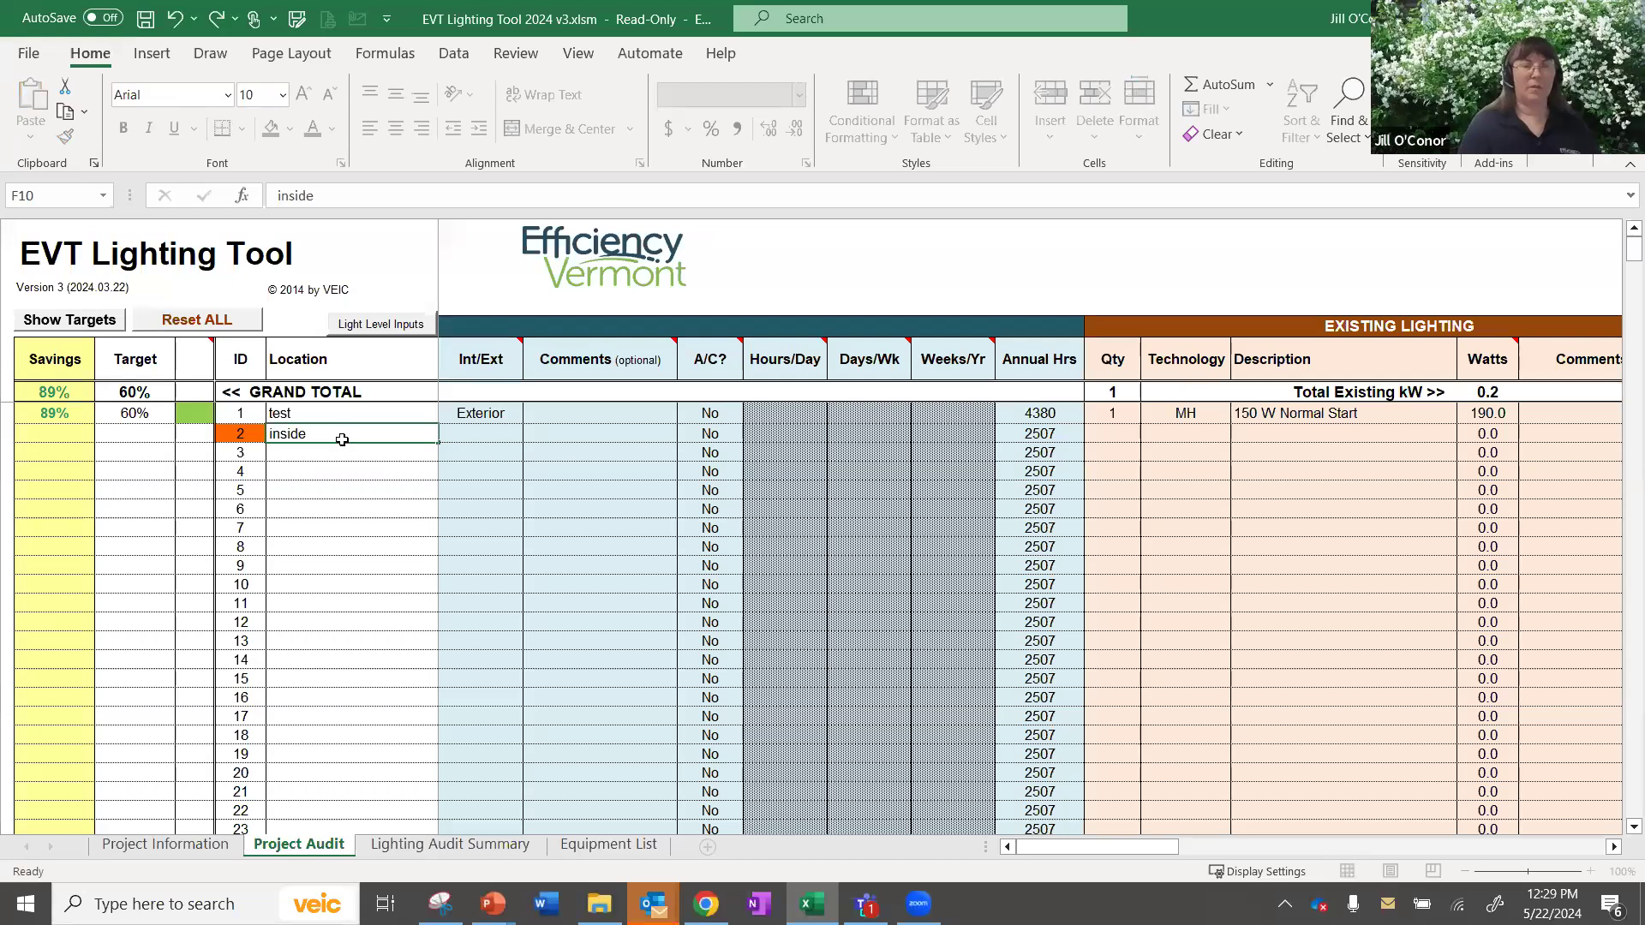
{"action": "key", "text": "Tab"}
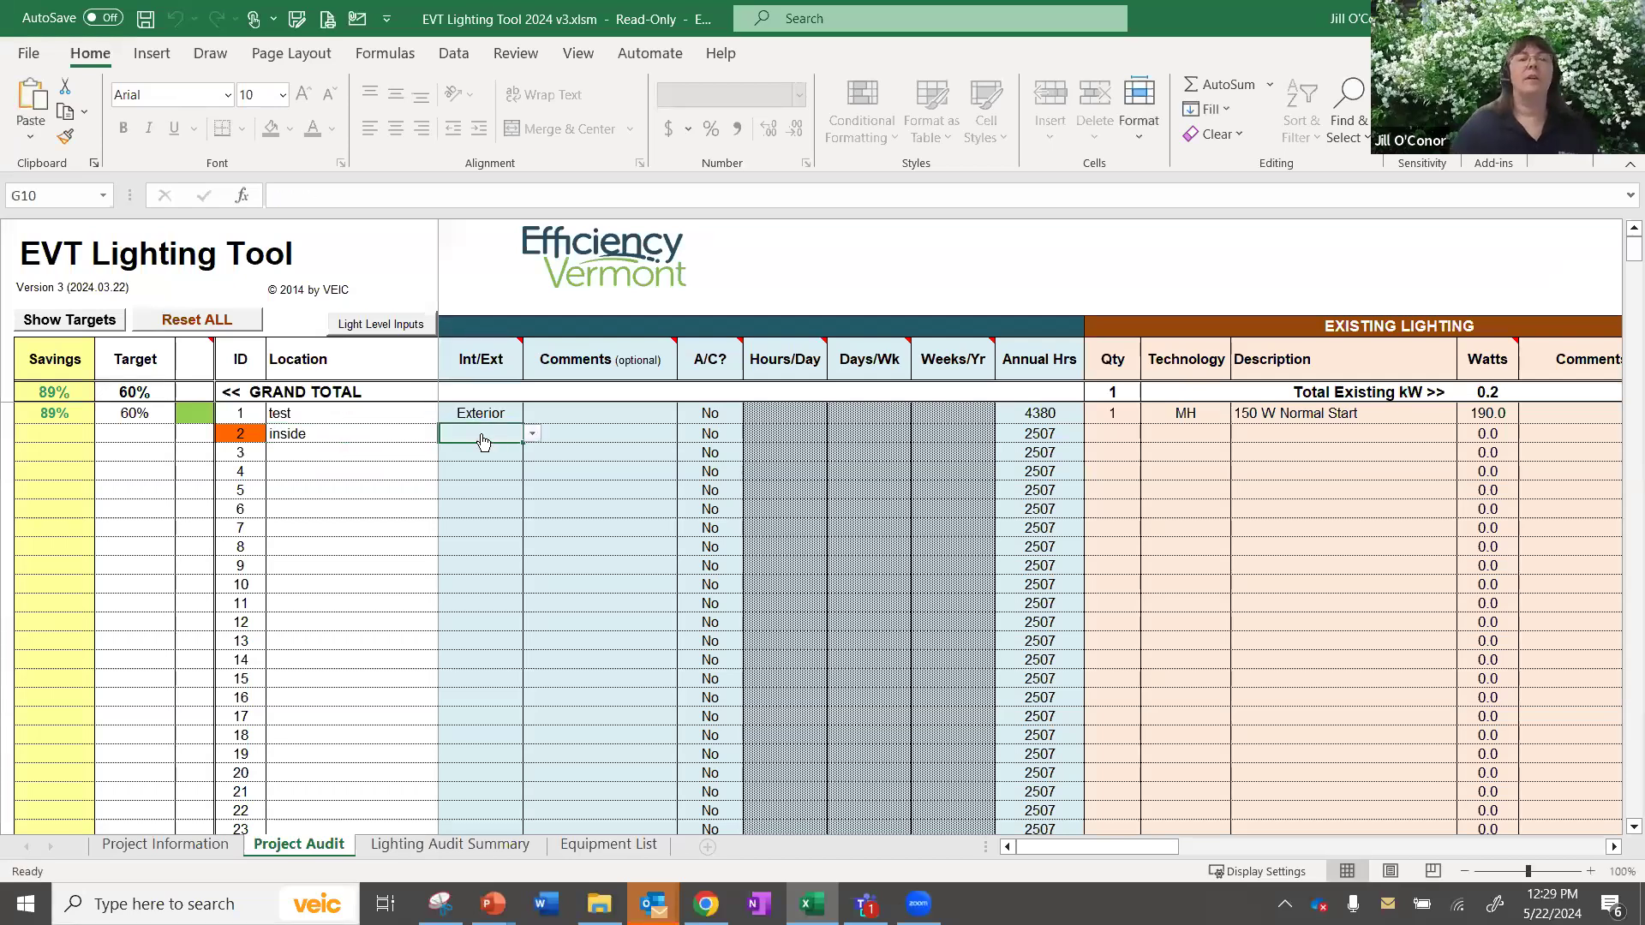
{"action": "left_click", "coordinate": [532, 433]}
{"action": "left_click", "coordinate": [518, 453]}
{"action": "left_click", "coordinate": [709, 433]}
{"action": "left_click", "coordinate": [752, 433]}
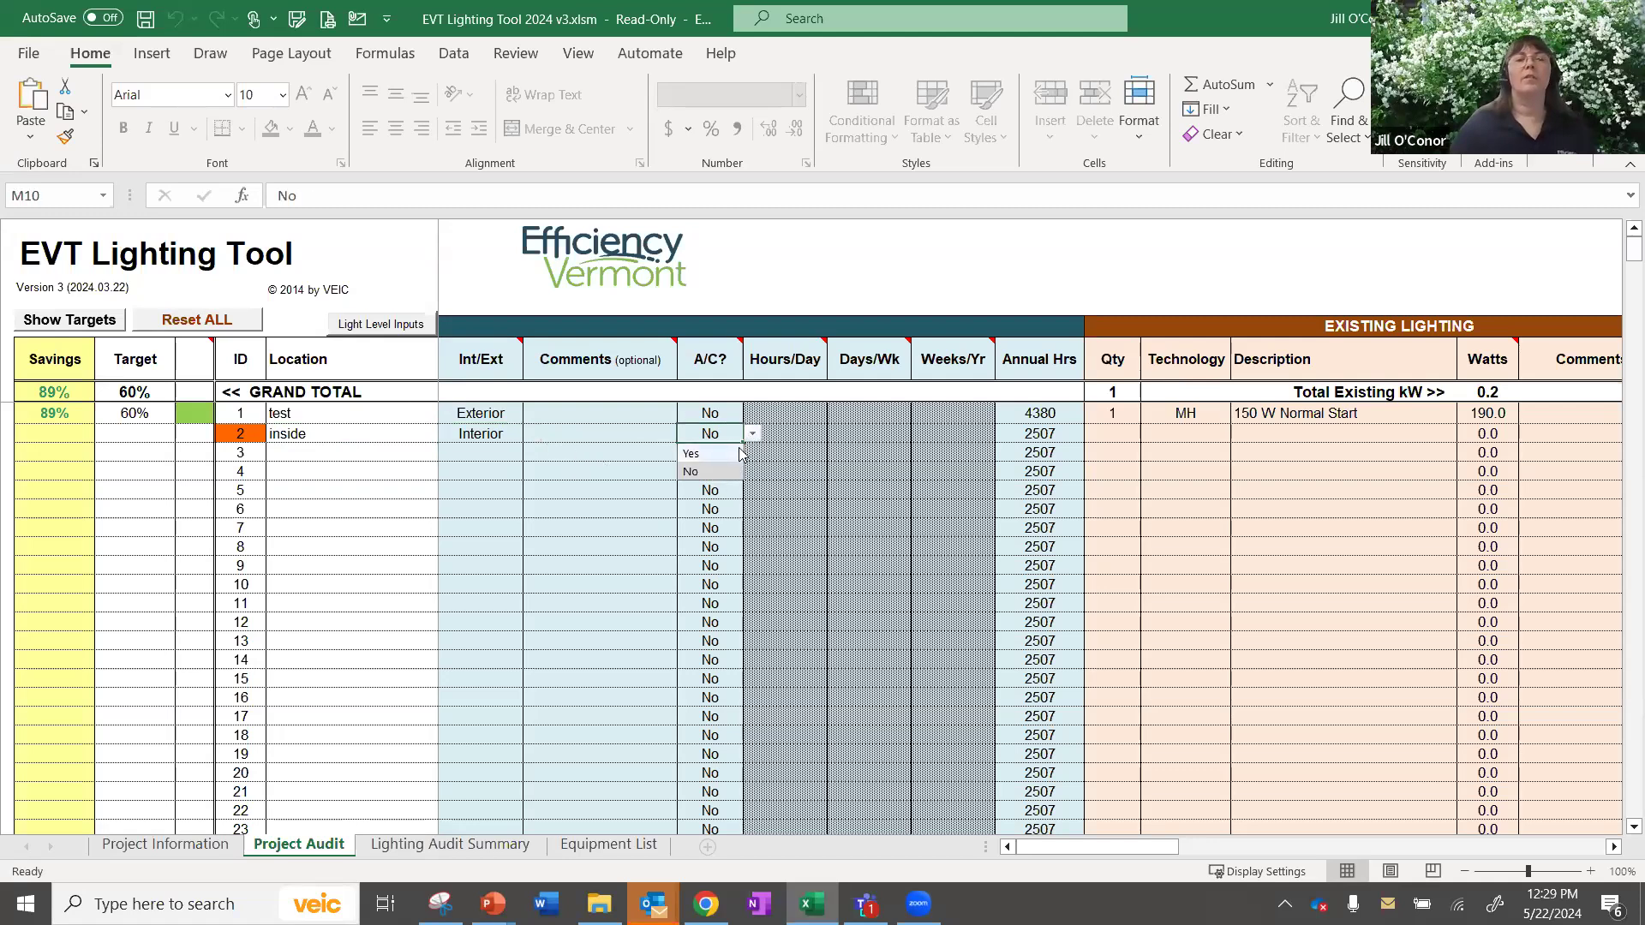
{"action": "left_click", "coordinate": [711, 453]}
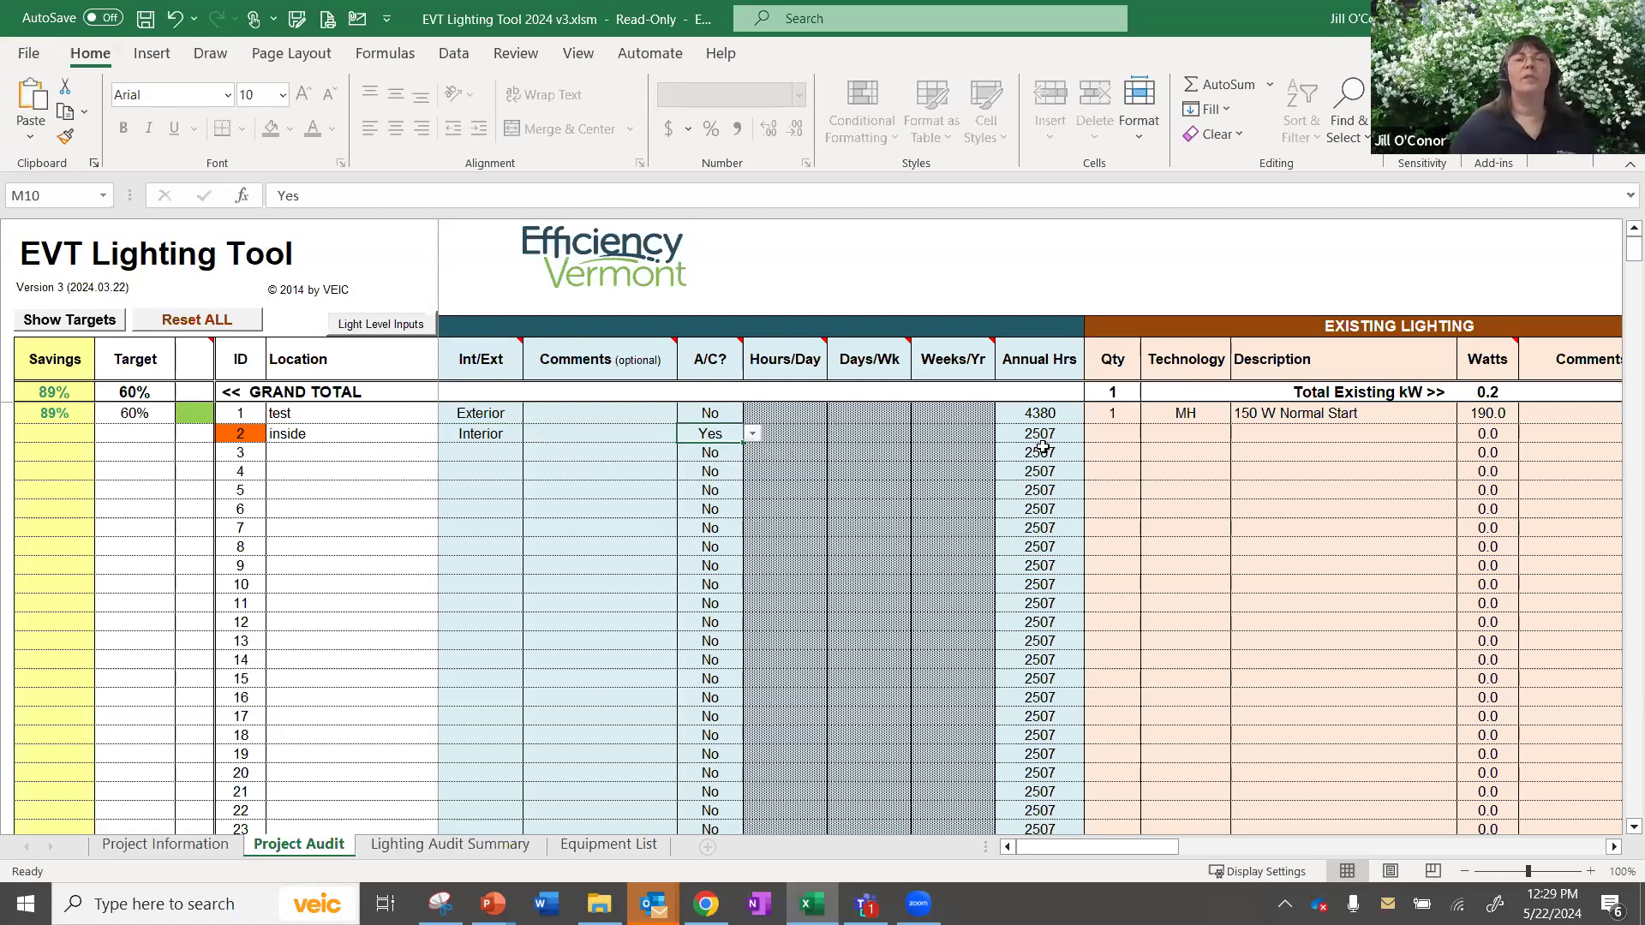
Set line 2's existing lighting quantity to 10 and technology to T8.
{"action": "left_click", "coordinate": [1116, 433]}
{"action": "type", "text": "10"}
{"action": "key", "text": "Tab"}
{"action": "left_click", "coordinate": [1240, 436]}
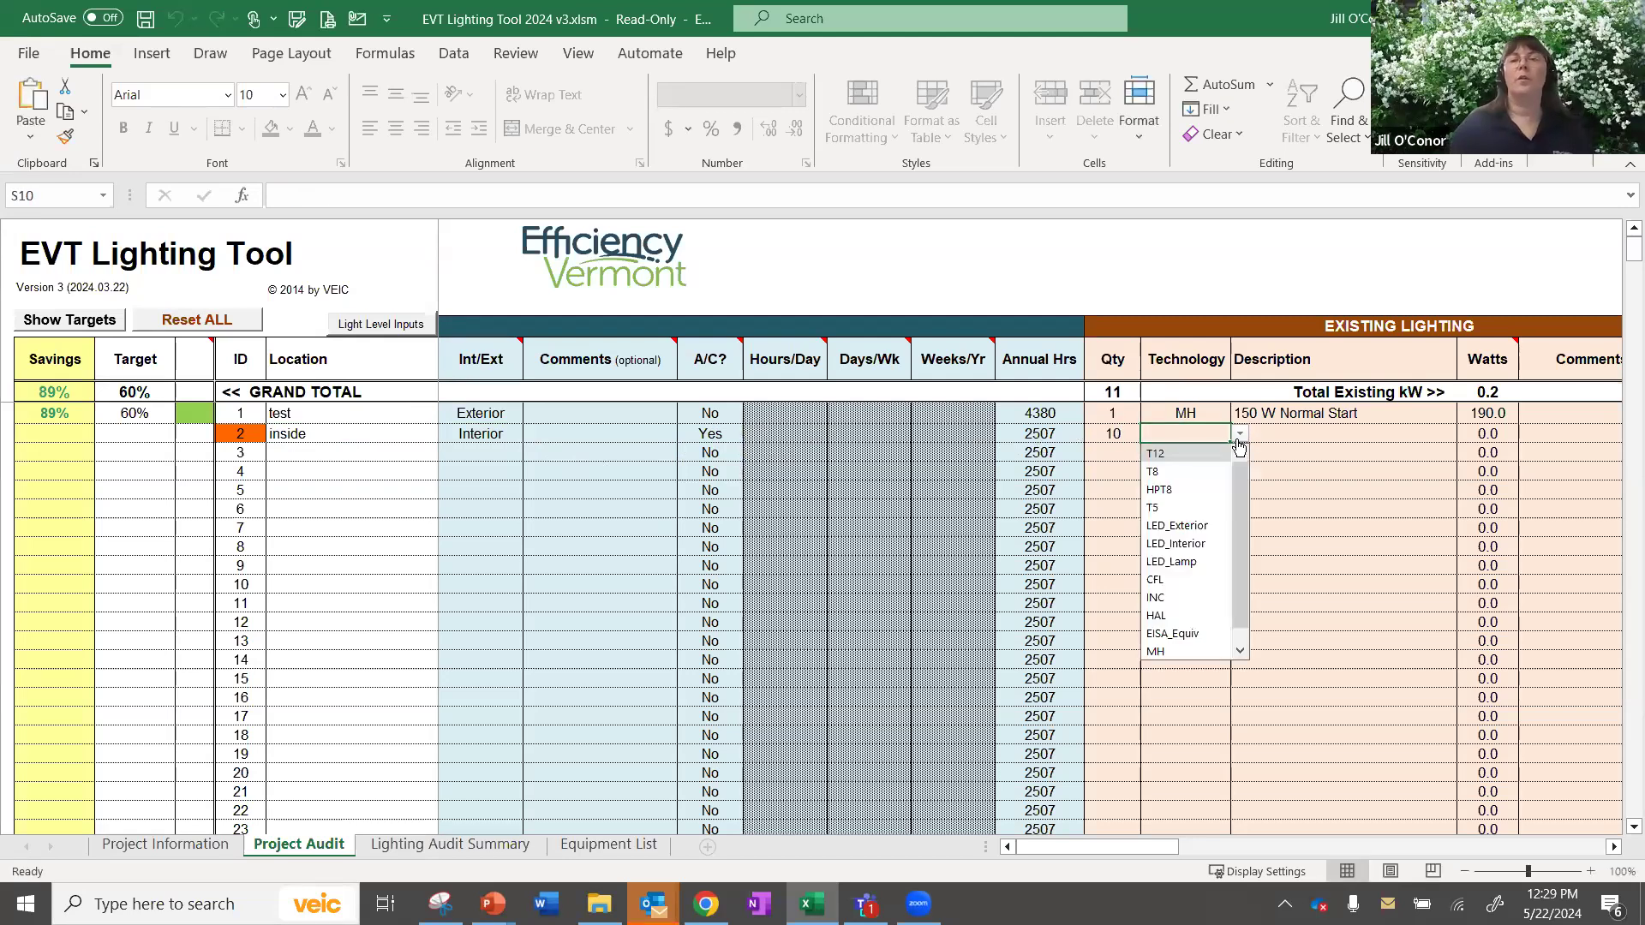
{"action": "left_click", "coordinate": [1185, 471]}
Narrow line 2's existing description choices with "2" and choose 2L F32 (32W) w/ Elec Ballast - 4'.
{"action": "left_click", "coordinate": [1317, 435]}
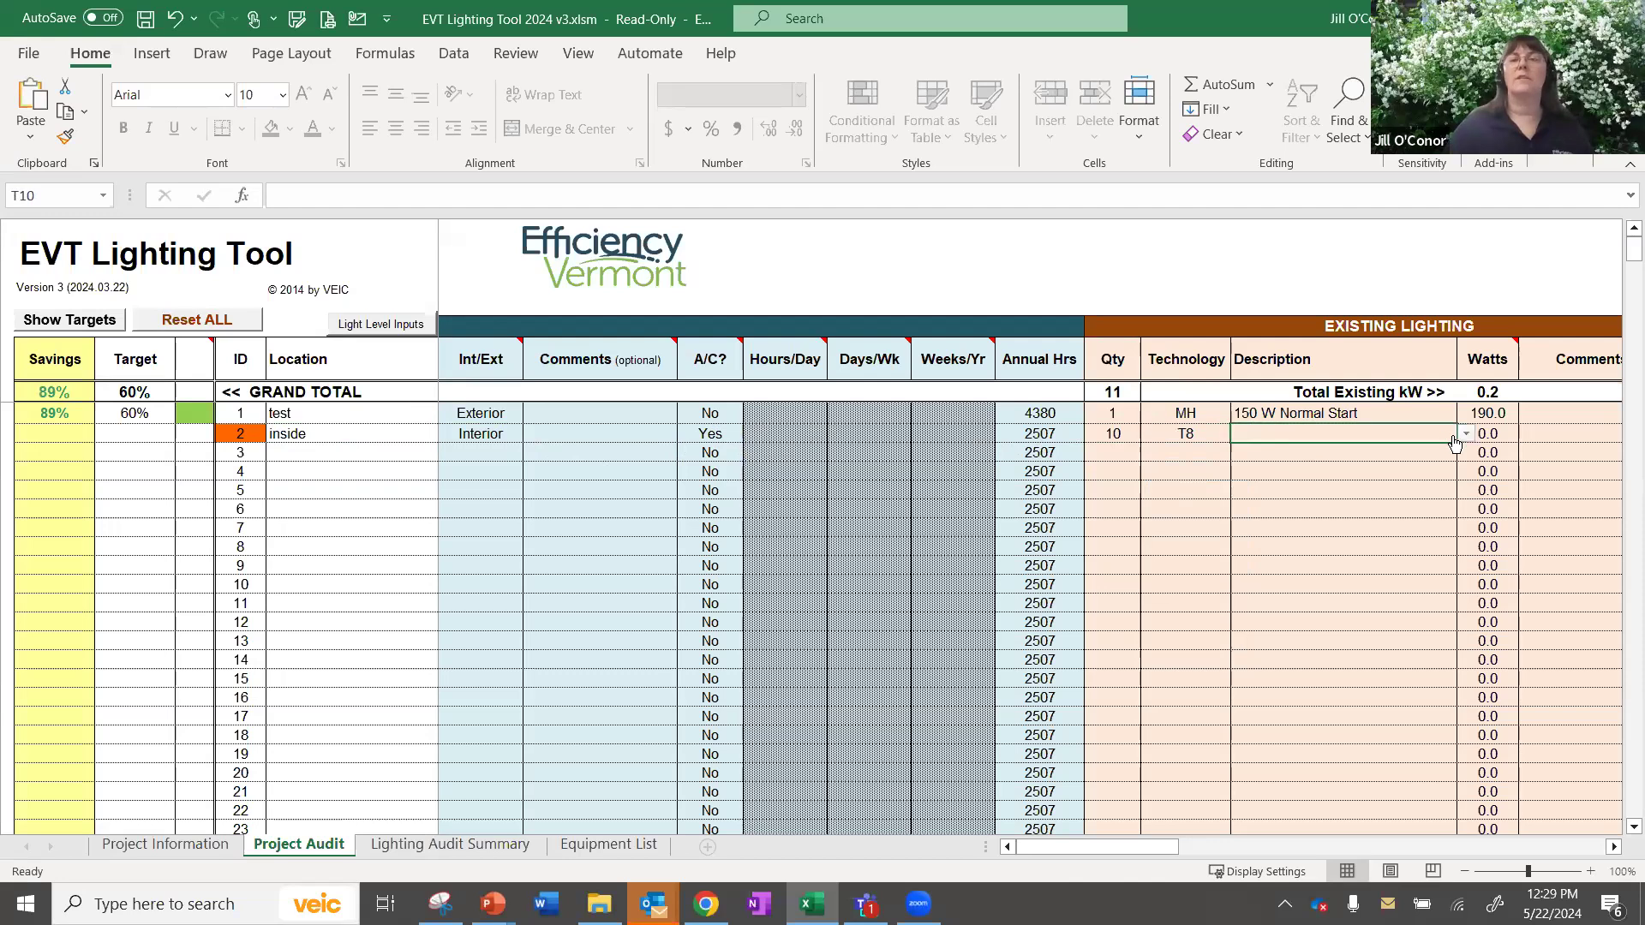
{"action": "left_click", "coordinate": [1465, 435]}
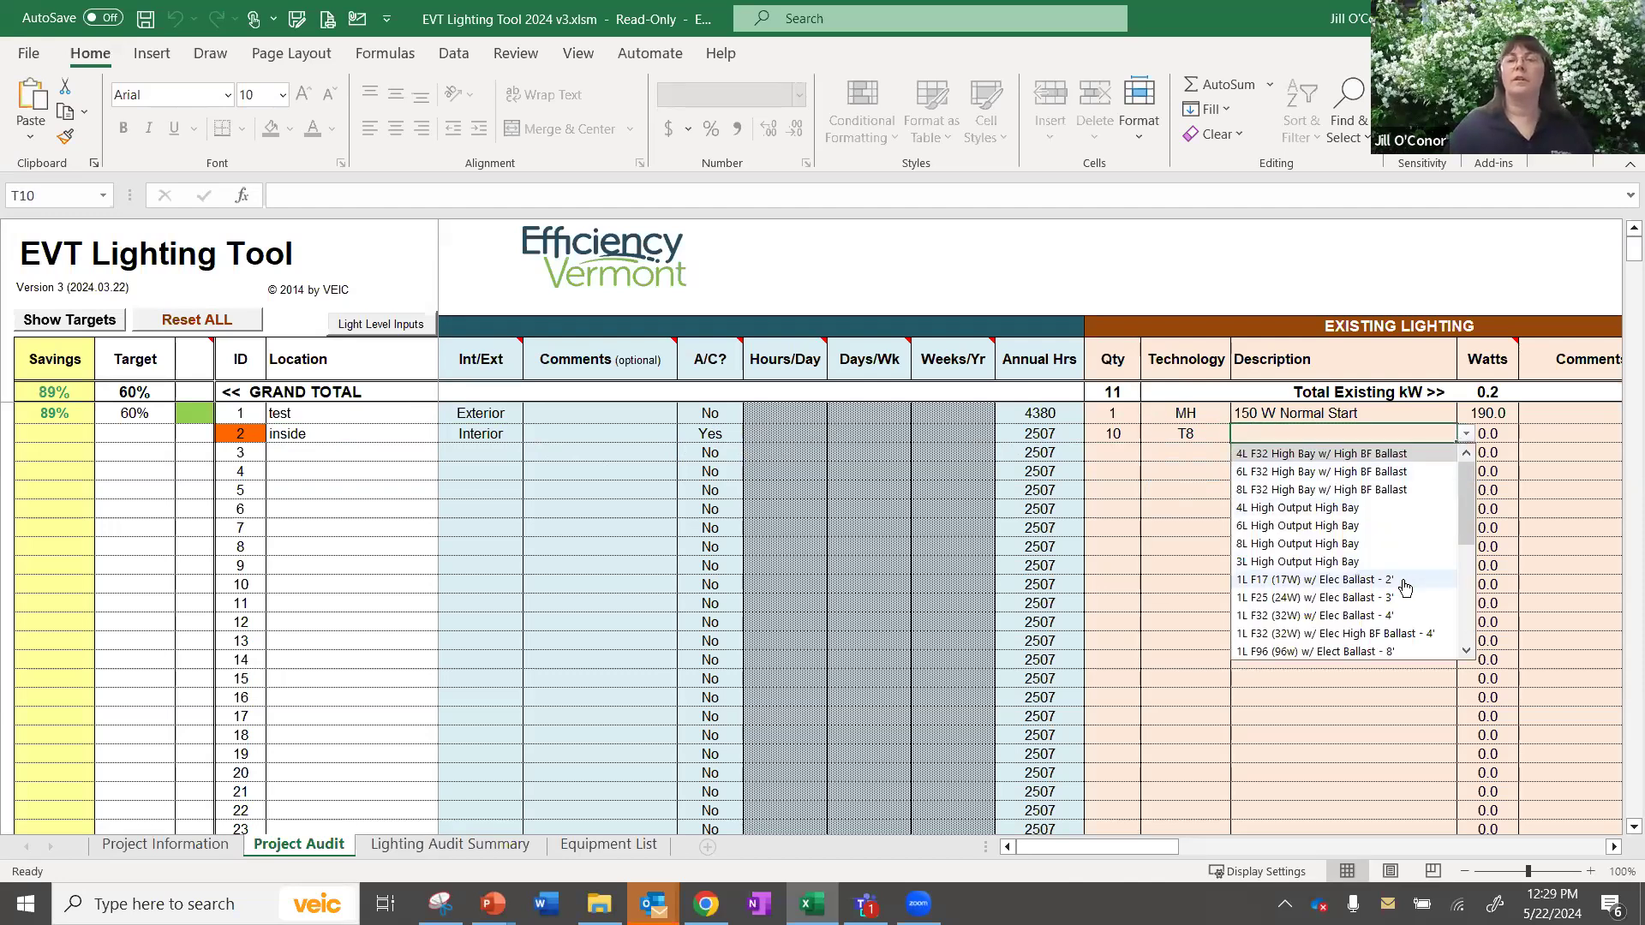
{"action": "left_click", "coordinate": [1358, 414]}
{"action": "left_click", "coordinate": [1360, 434]}
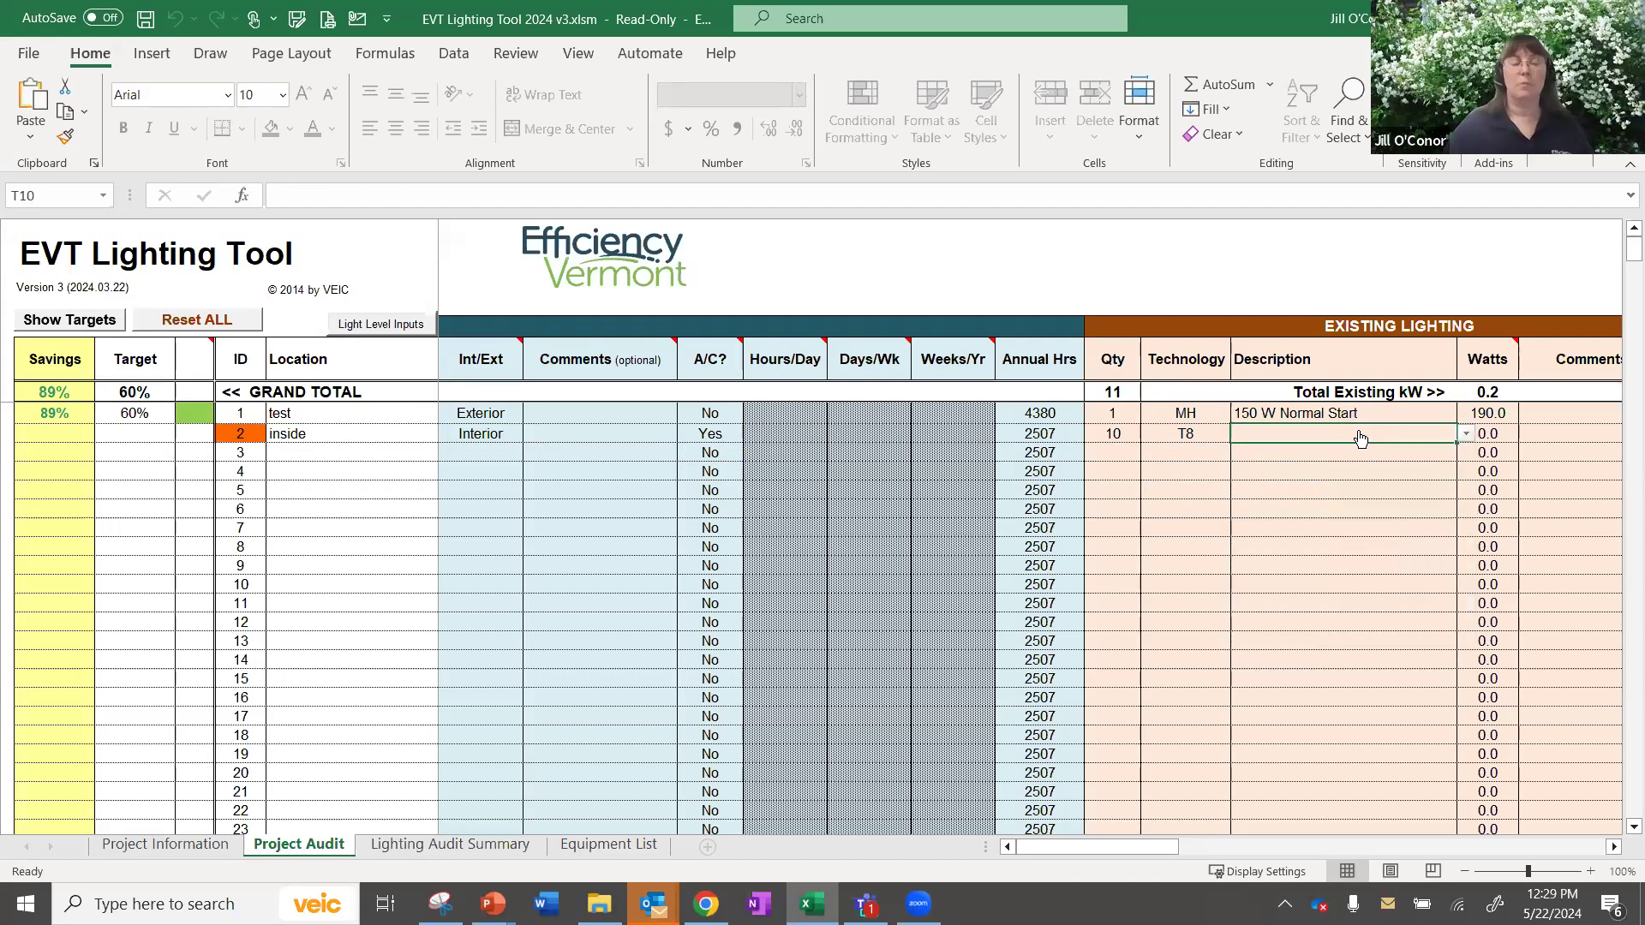
{"action": "type", "text": "2"}
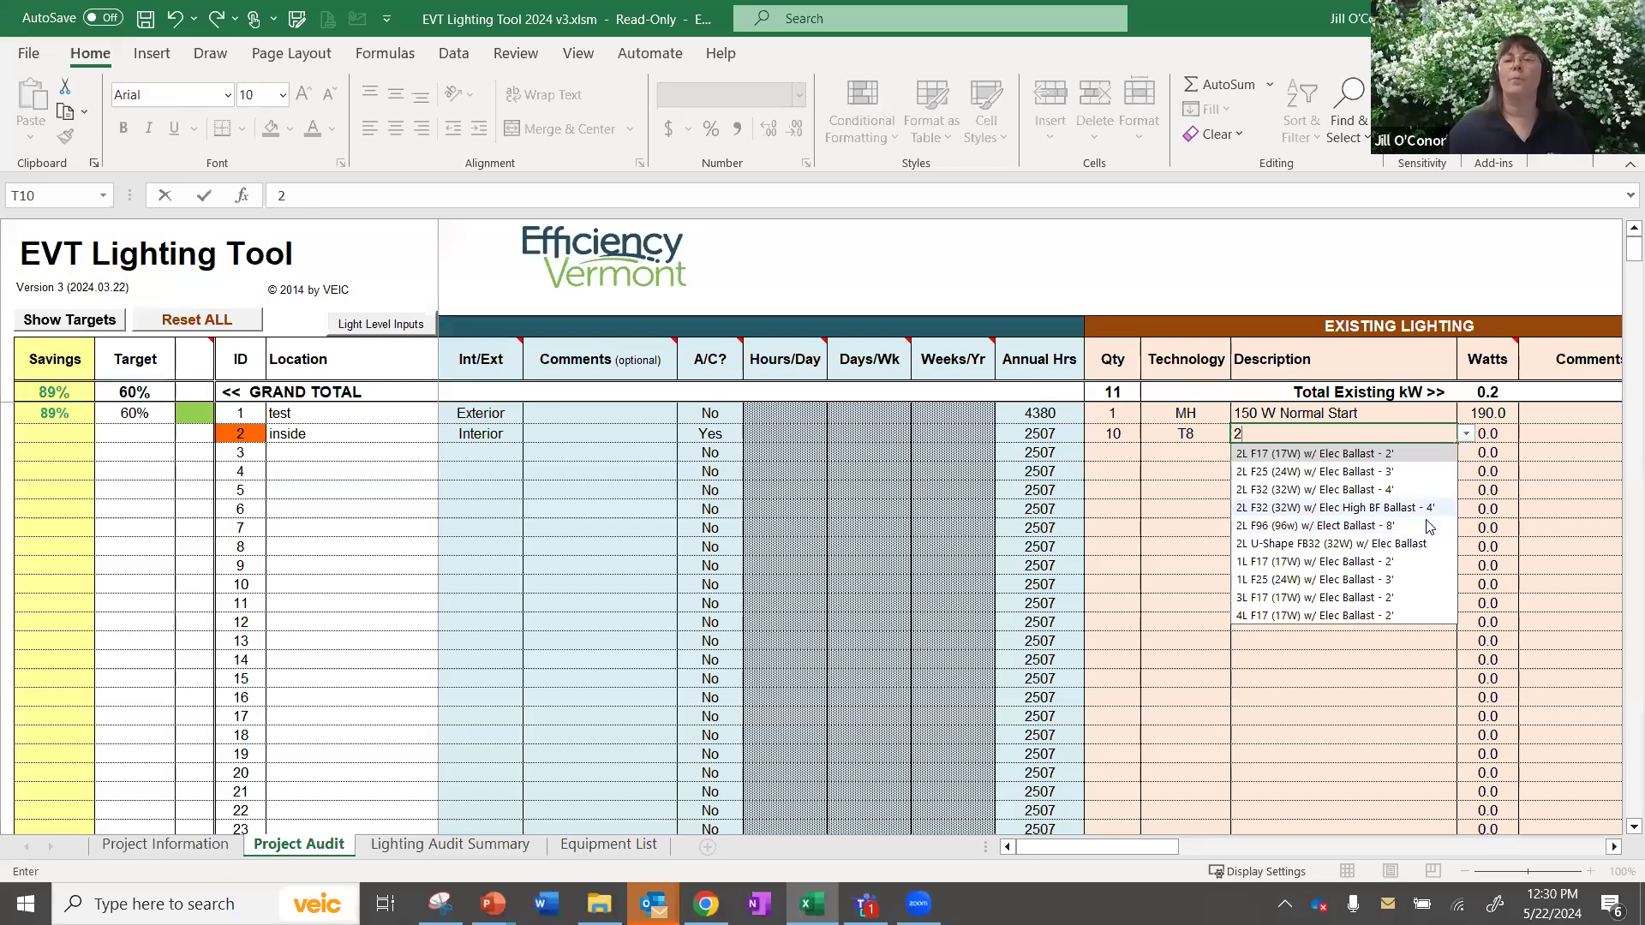
{"action": "left_click", "coordinate": [1390, 490]}
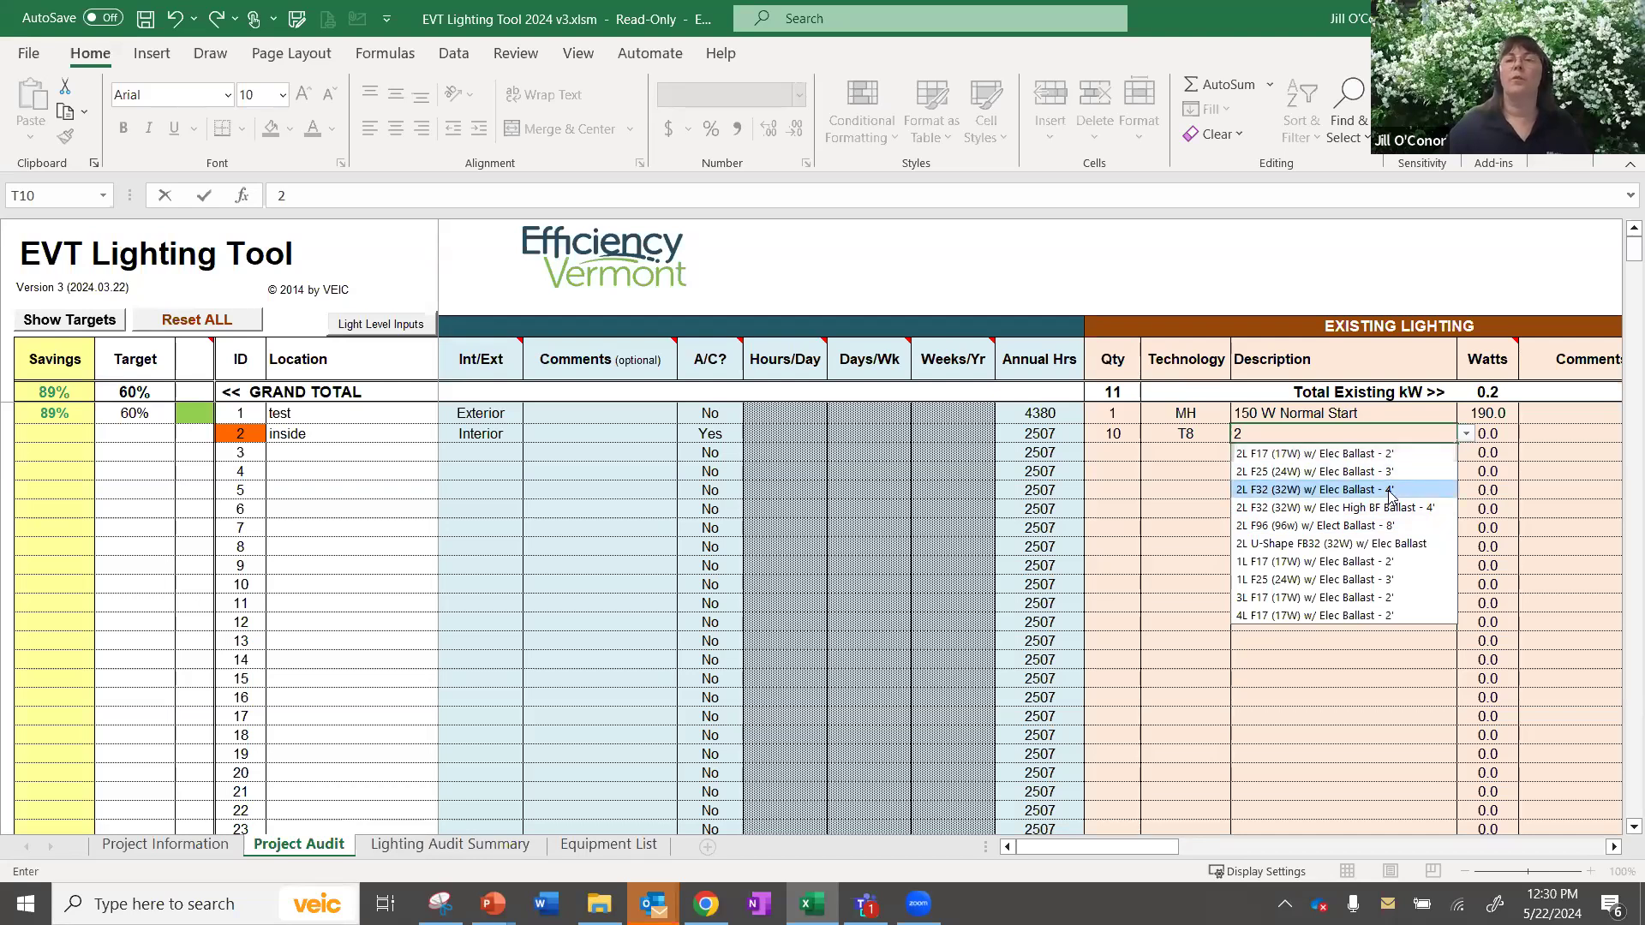
{"action": "left_click", "coordinate": [1390, 490]}
{"action": "key", "text": "Tab"}
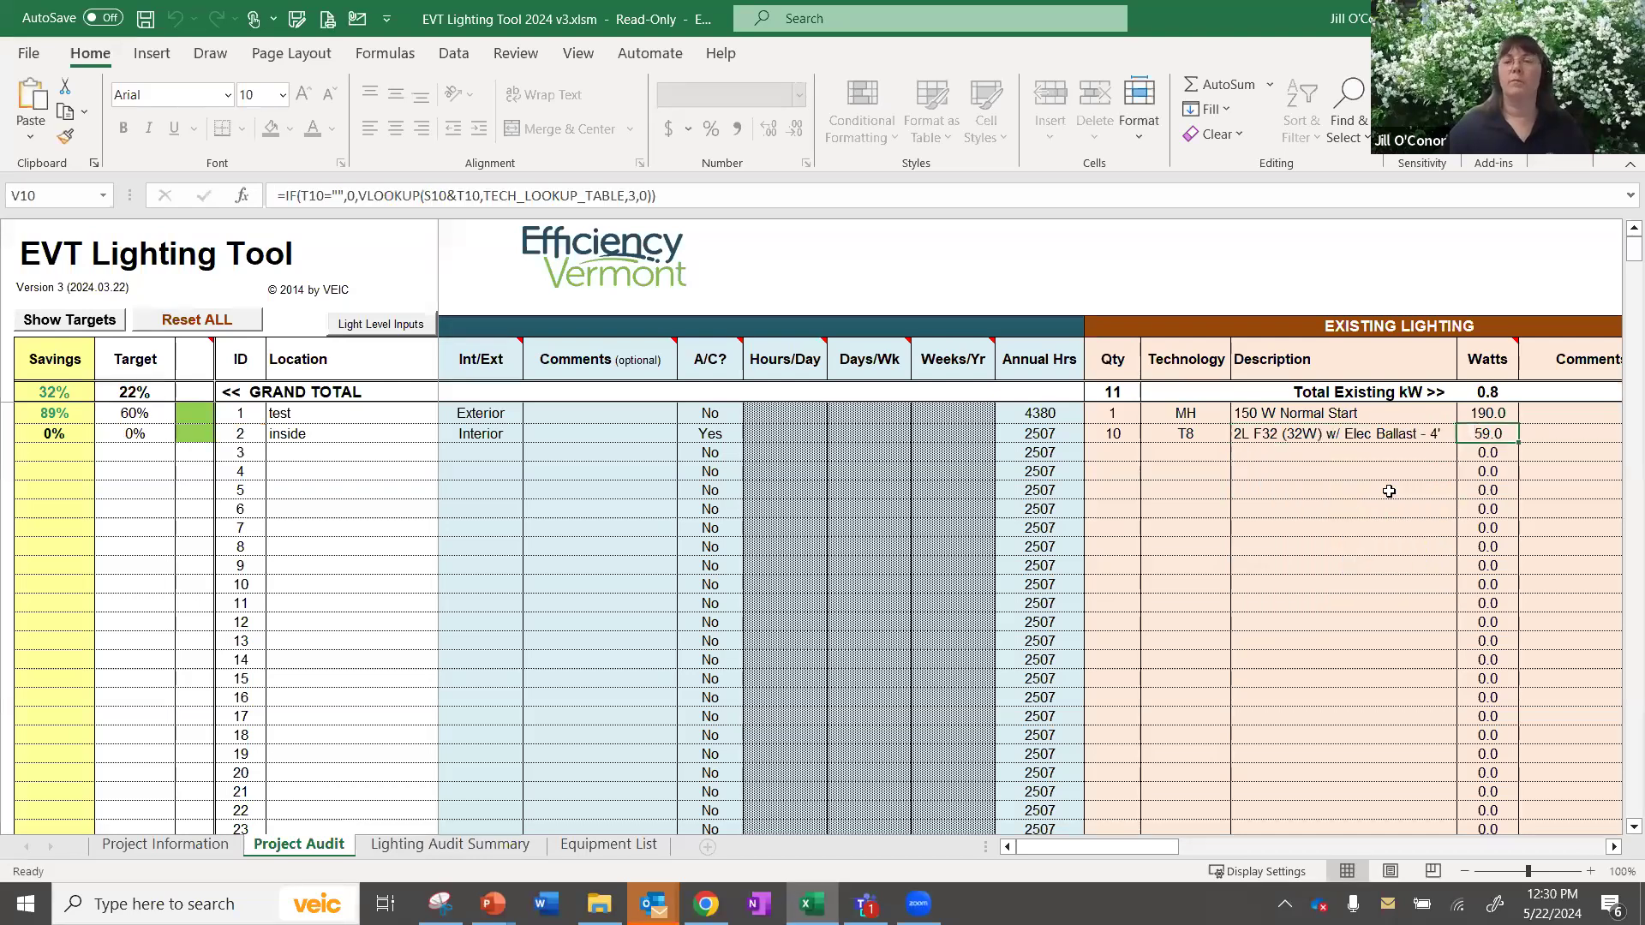
Set line 2's proposed lighting action to New Fixture with a quantity of 10.
{"action": "key", "text": "Tab"}
{"action": "left_click", "coordinate": [1607, 433]}
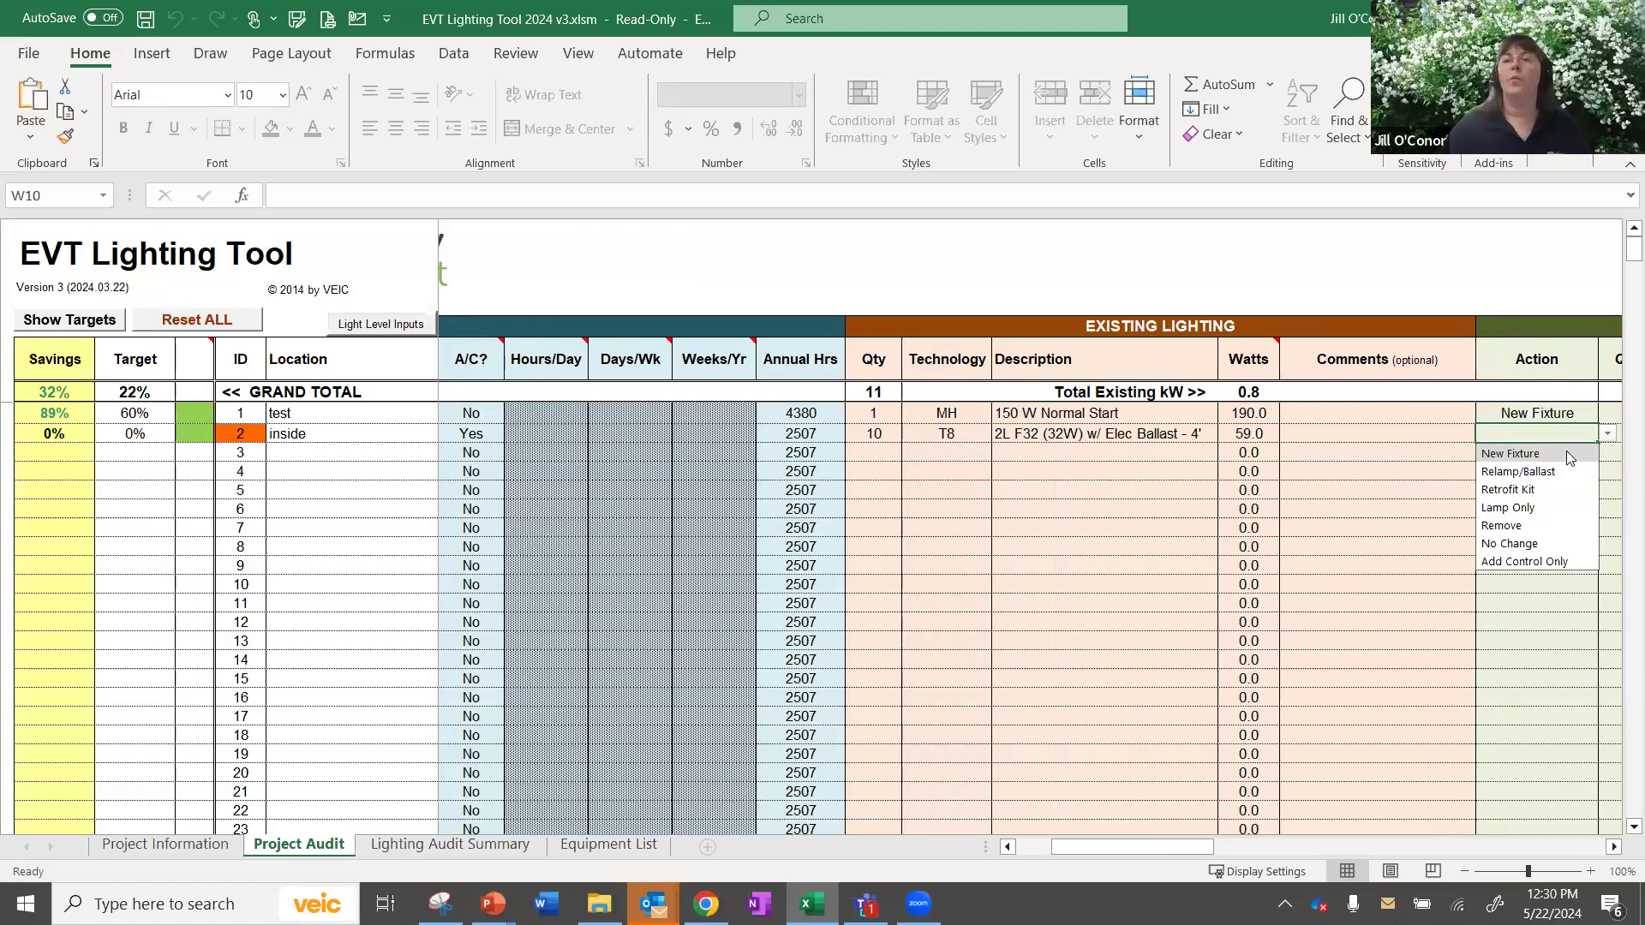
{"action": "left_click", "coordinate": [1569, 456]}
{"action": "left_click_drag", "start_coordinate": [1198, 848], "coordinate": [1332, 831]}
{"action": "left_click", "coordinate": [694, 433]}
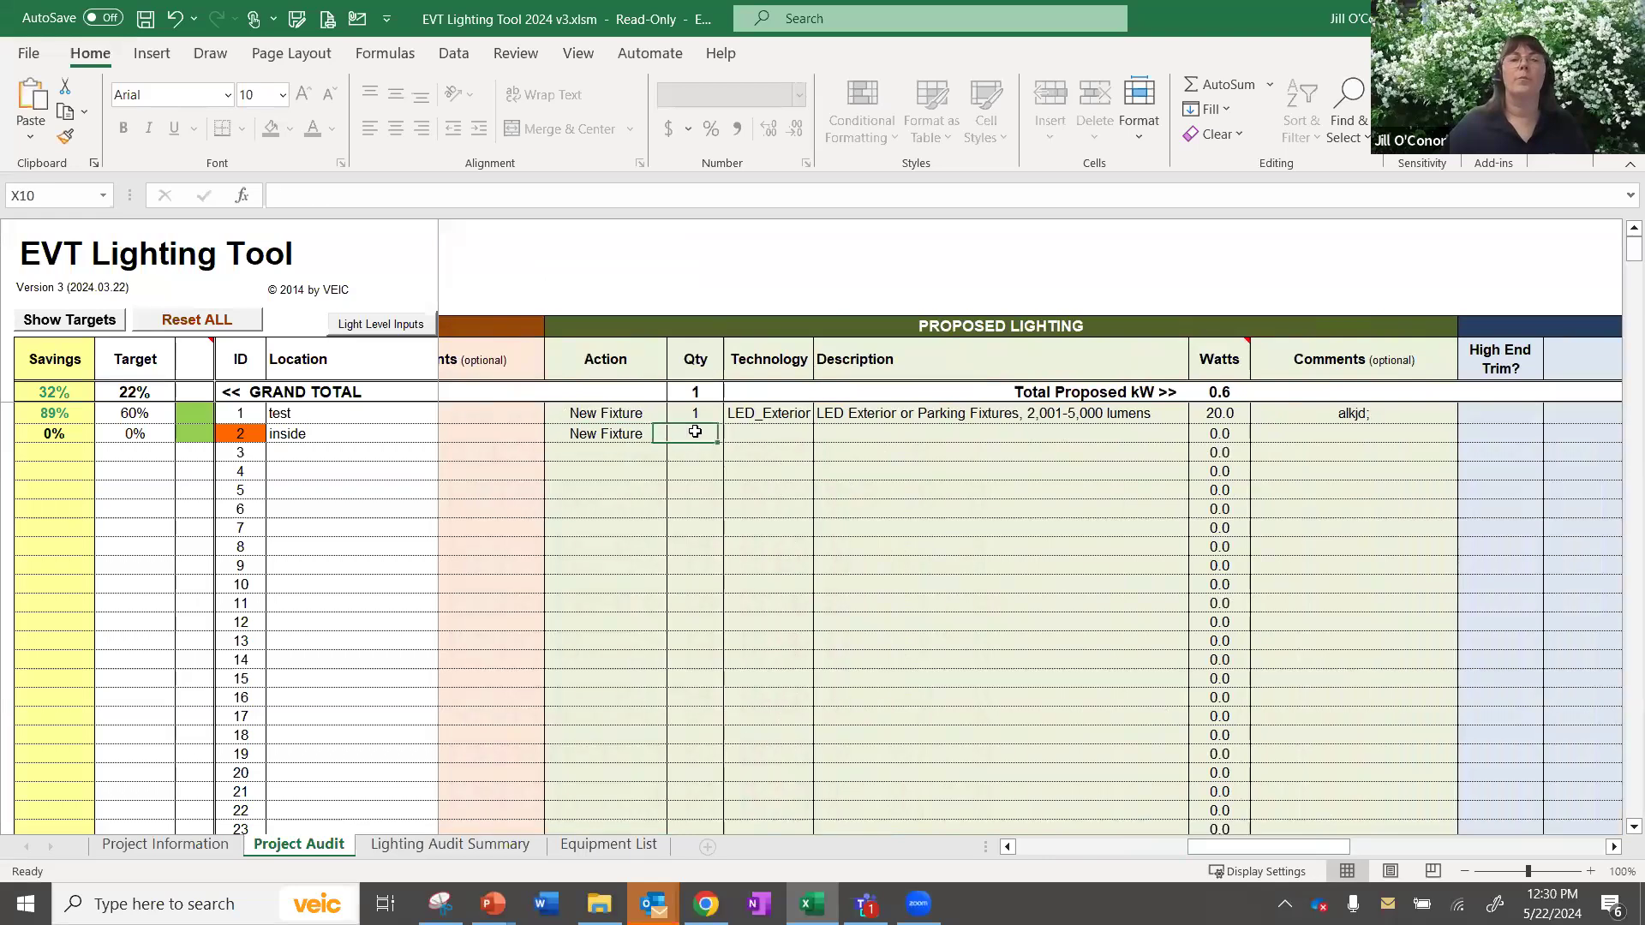
{"action": "left_click_drag", "start_coordinate": [1212, 848], "coordinate": [1144, 867]}
{"action": "type", "text": "10"}
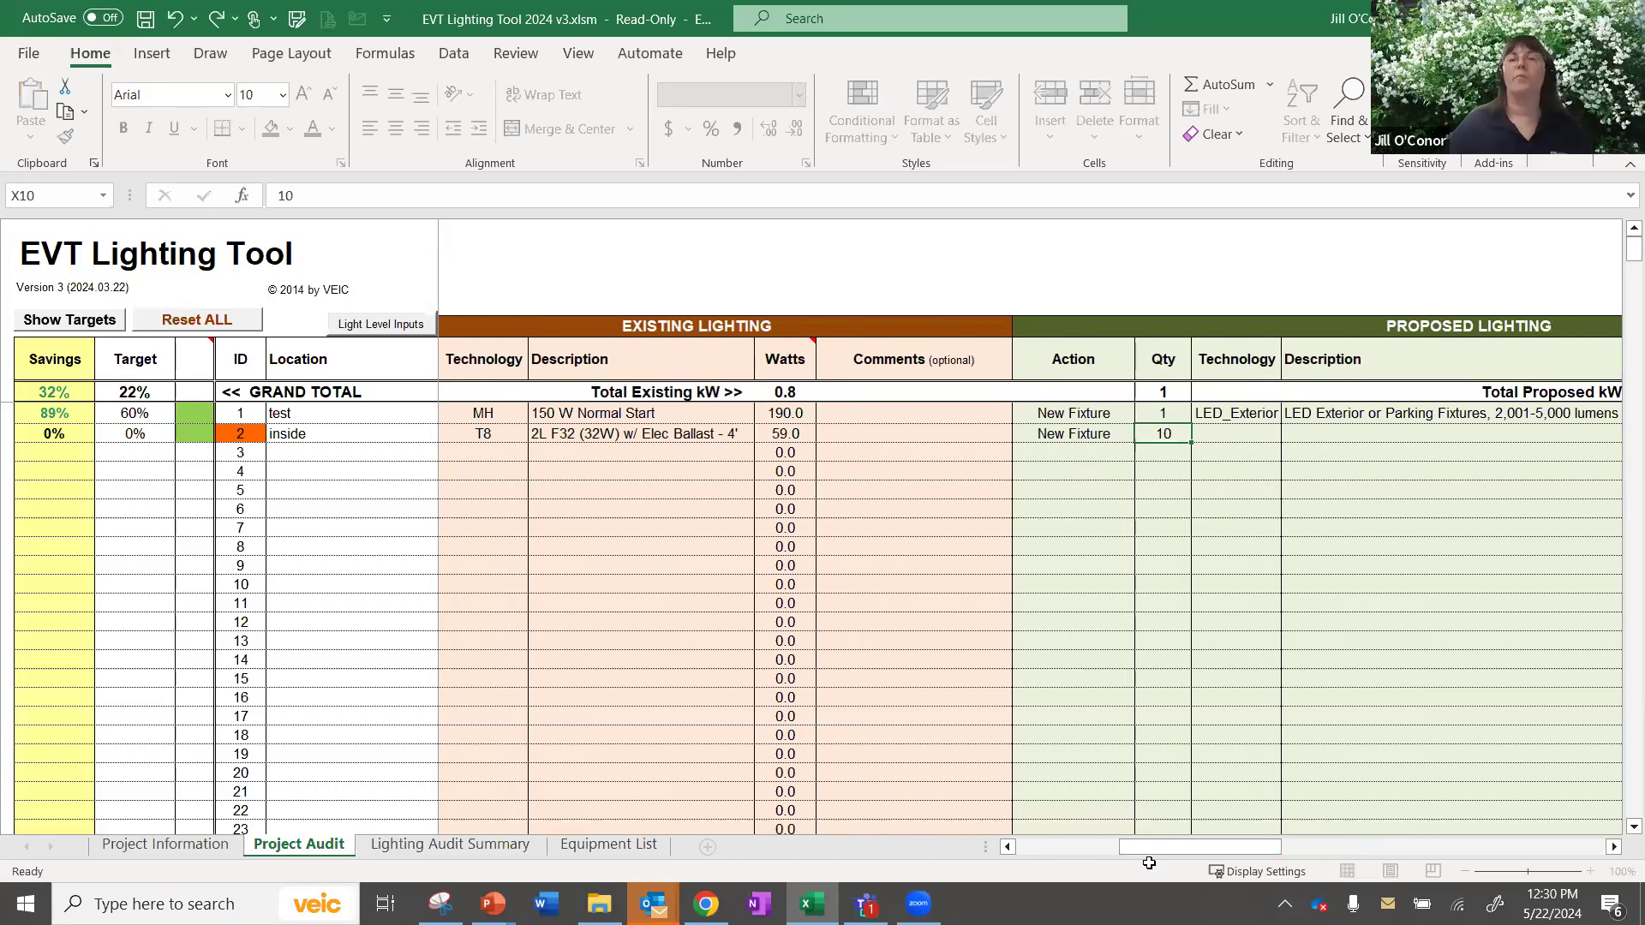
{"action": "key", "text": "Tab"}
Set line 2's proposed technology to LED_Interior and description to LED Linear or Troffer Fixture with Integrated Dual Occupancy.
{"action": "left_click", "coordinate": [1292, 432]}
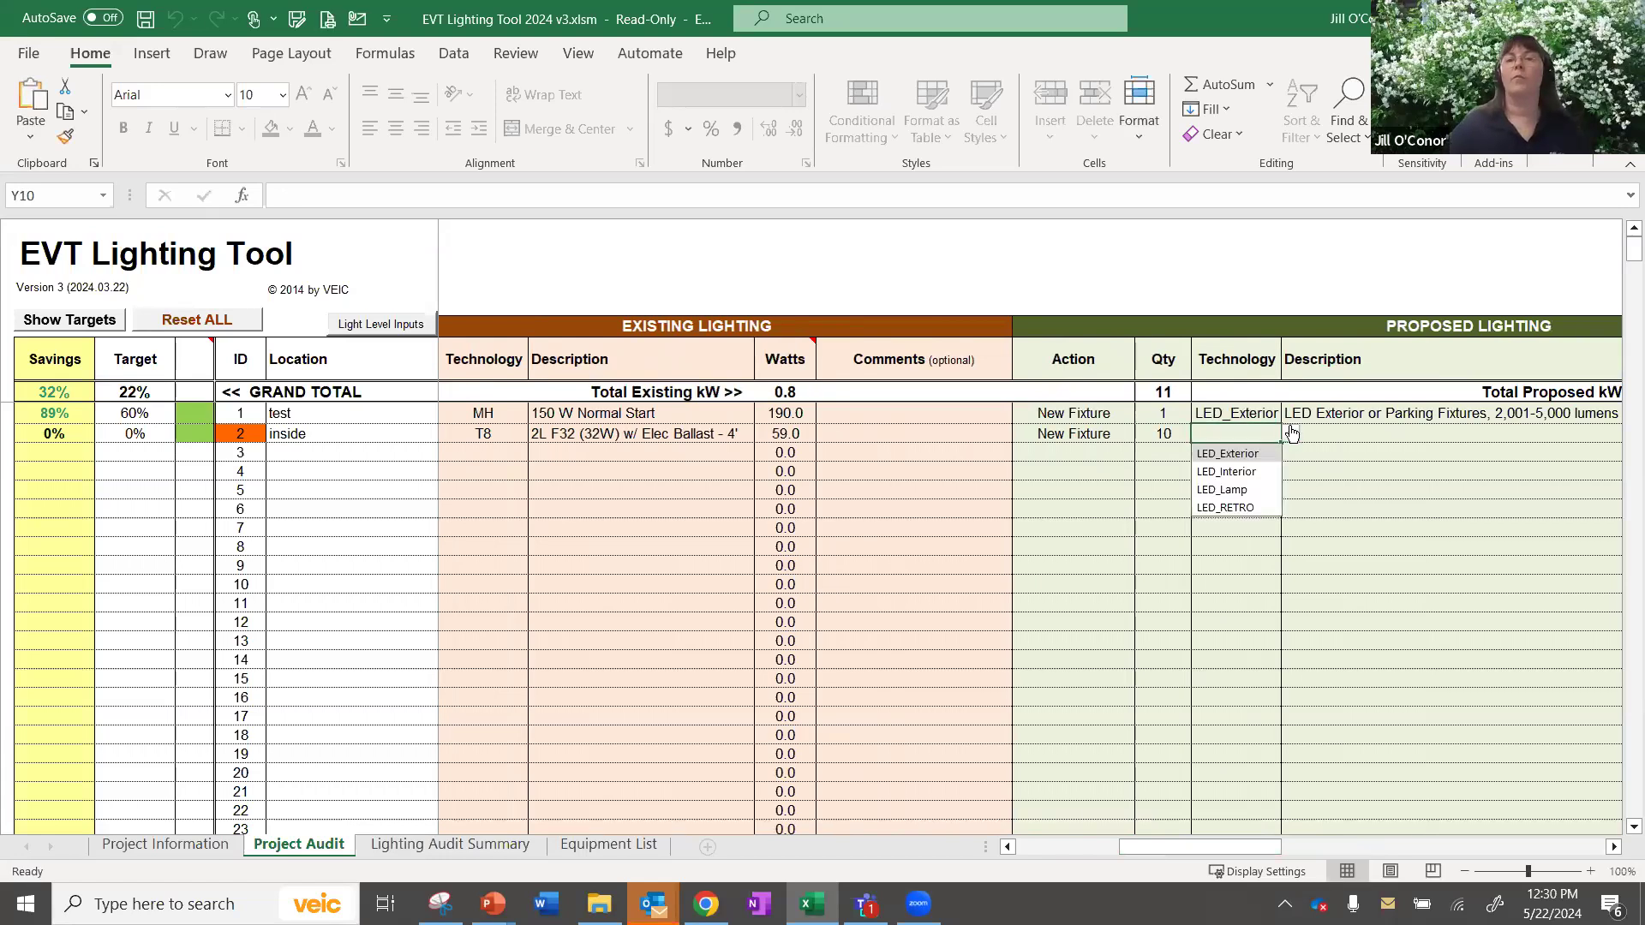
{"action": "left_click", "coordinate": [1229, 471]}
{"action": "key", "text": "Tab"}
{"action": "left_click_drag", "start_coordinate": [1281, 848], "coordinate": [1321, 841]}
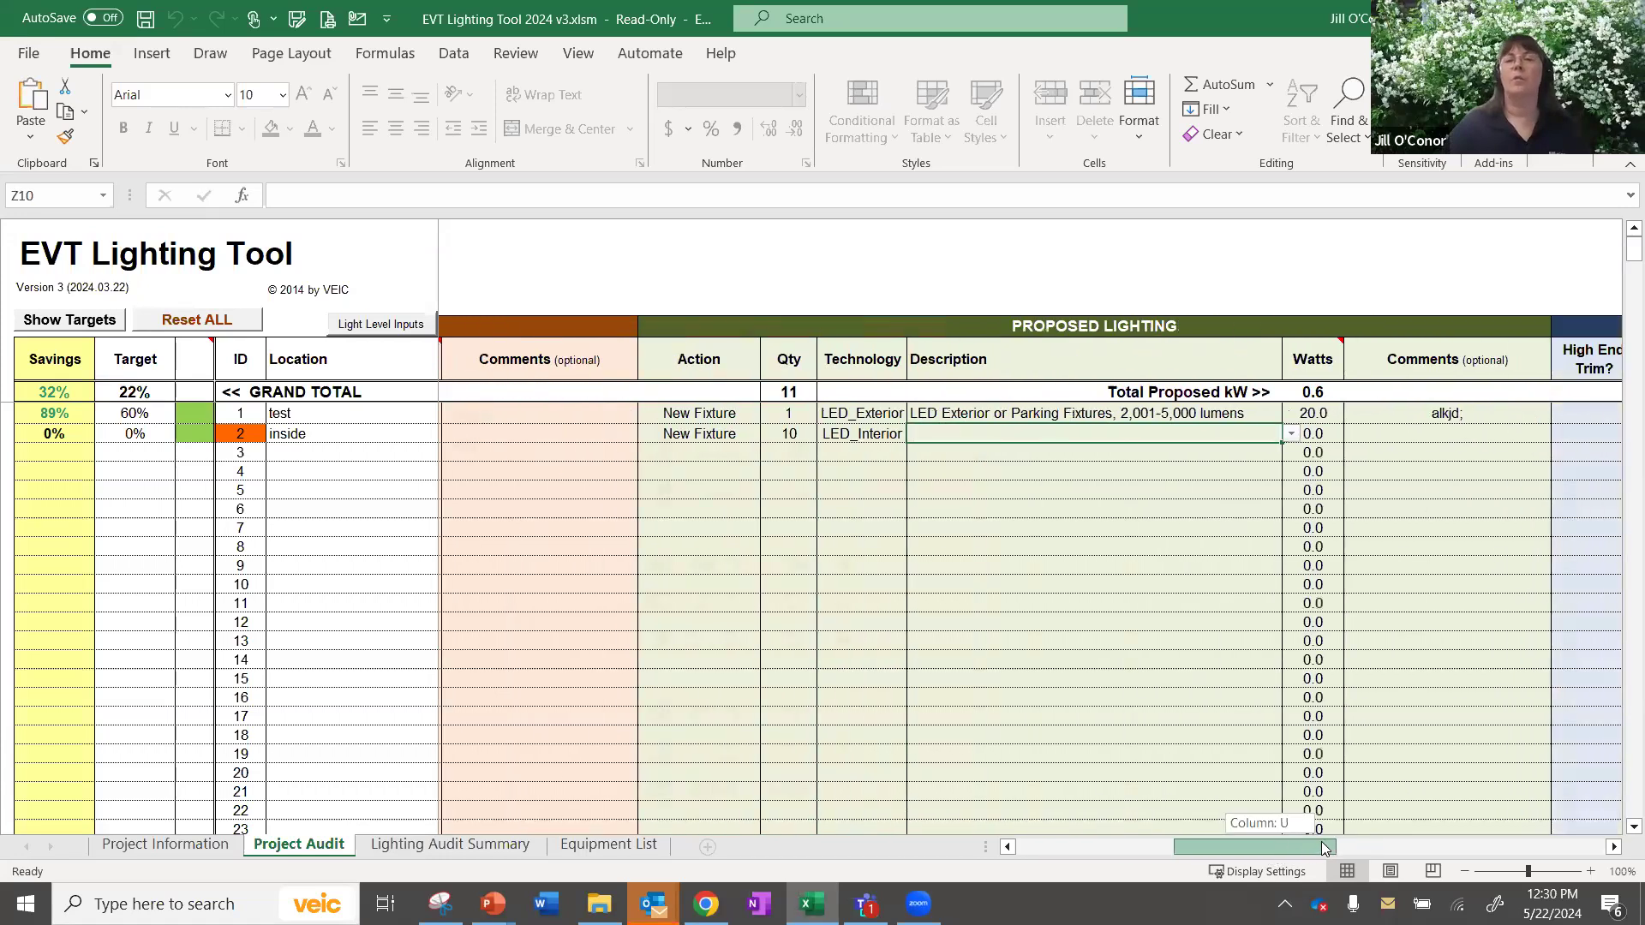
{"action": "left_click", "coordinate": [1291, 433]}
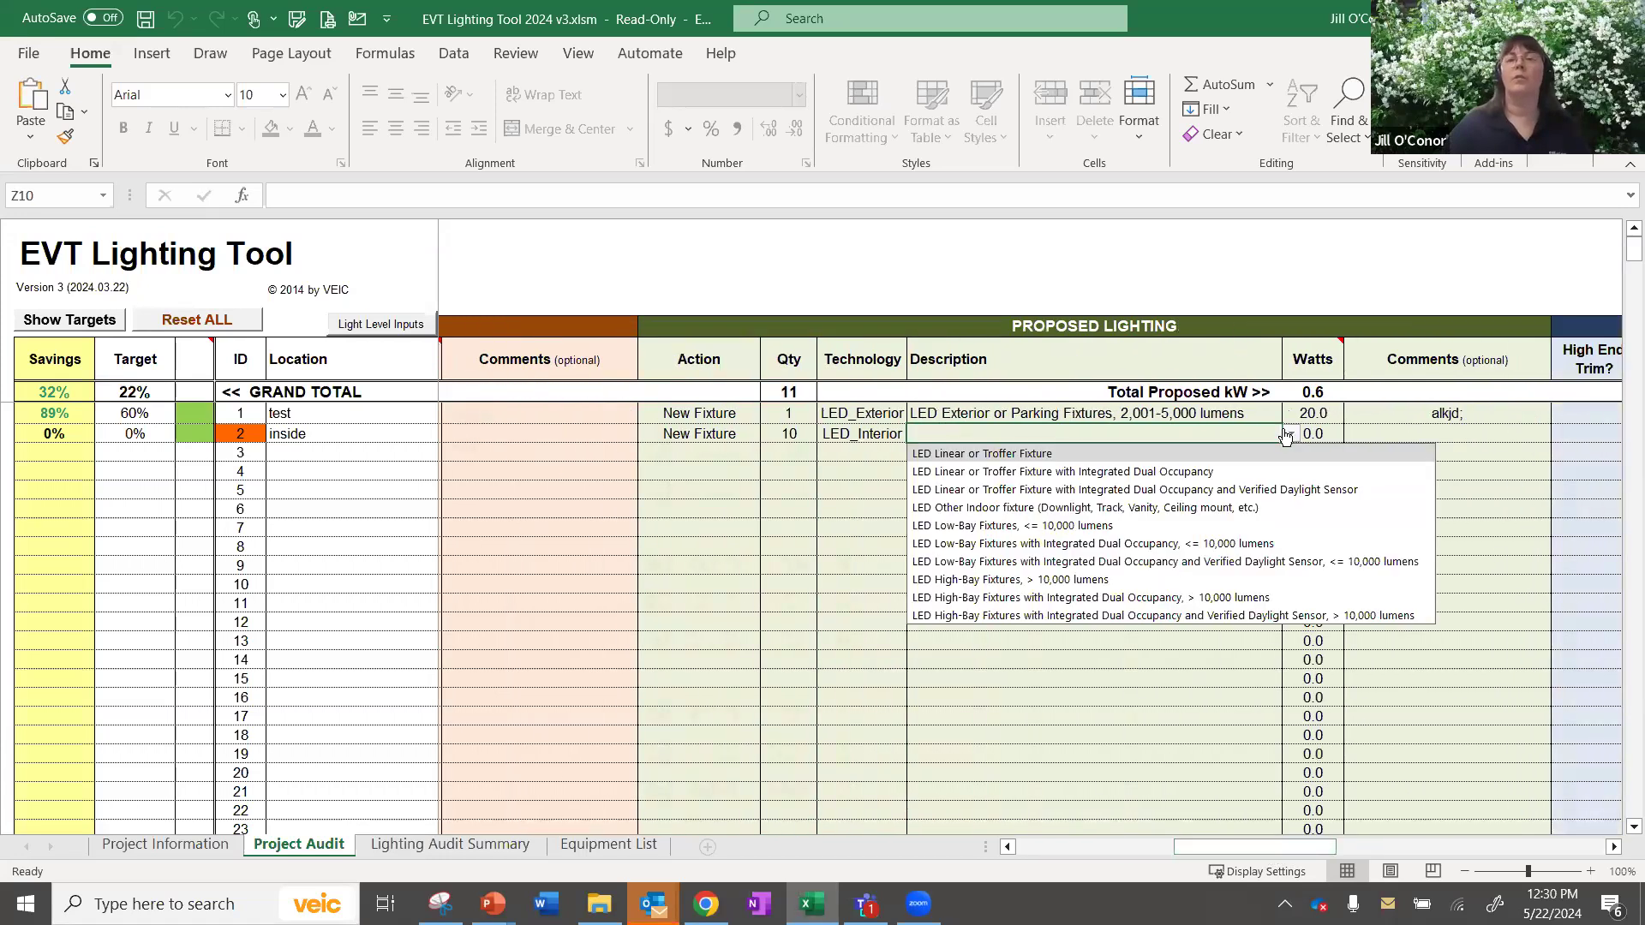
{"action": "left_click", "coordinate": [1167, 472]}
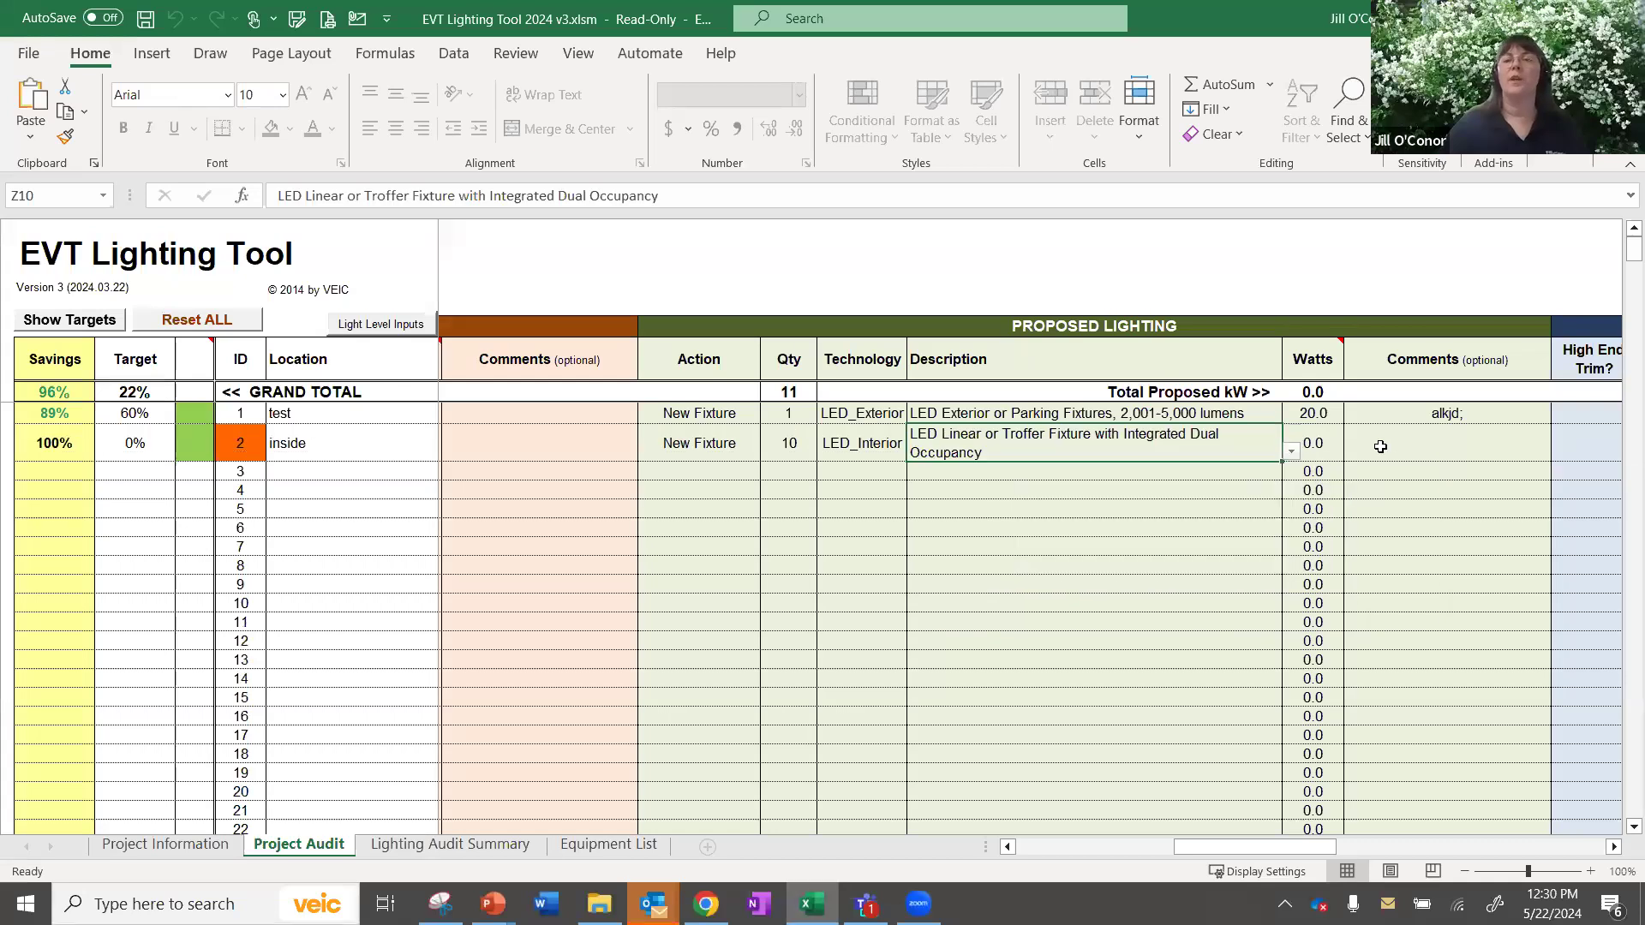
Set line 2's proposed watts to 25 and enter "the" as its proposed lighting comment.
{"action": "left_click", "coordinate": [1311, 442]}
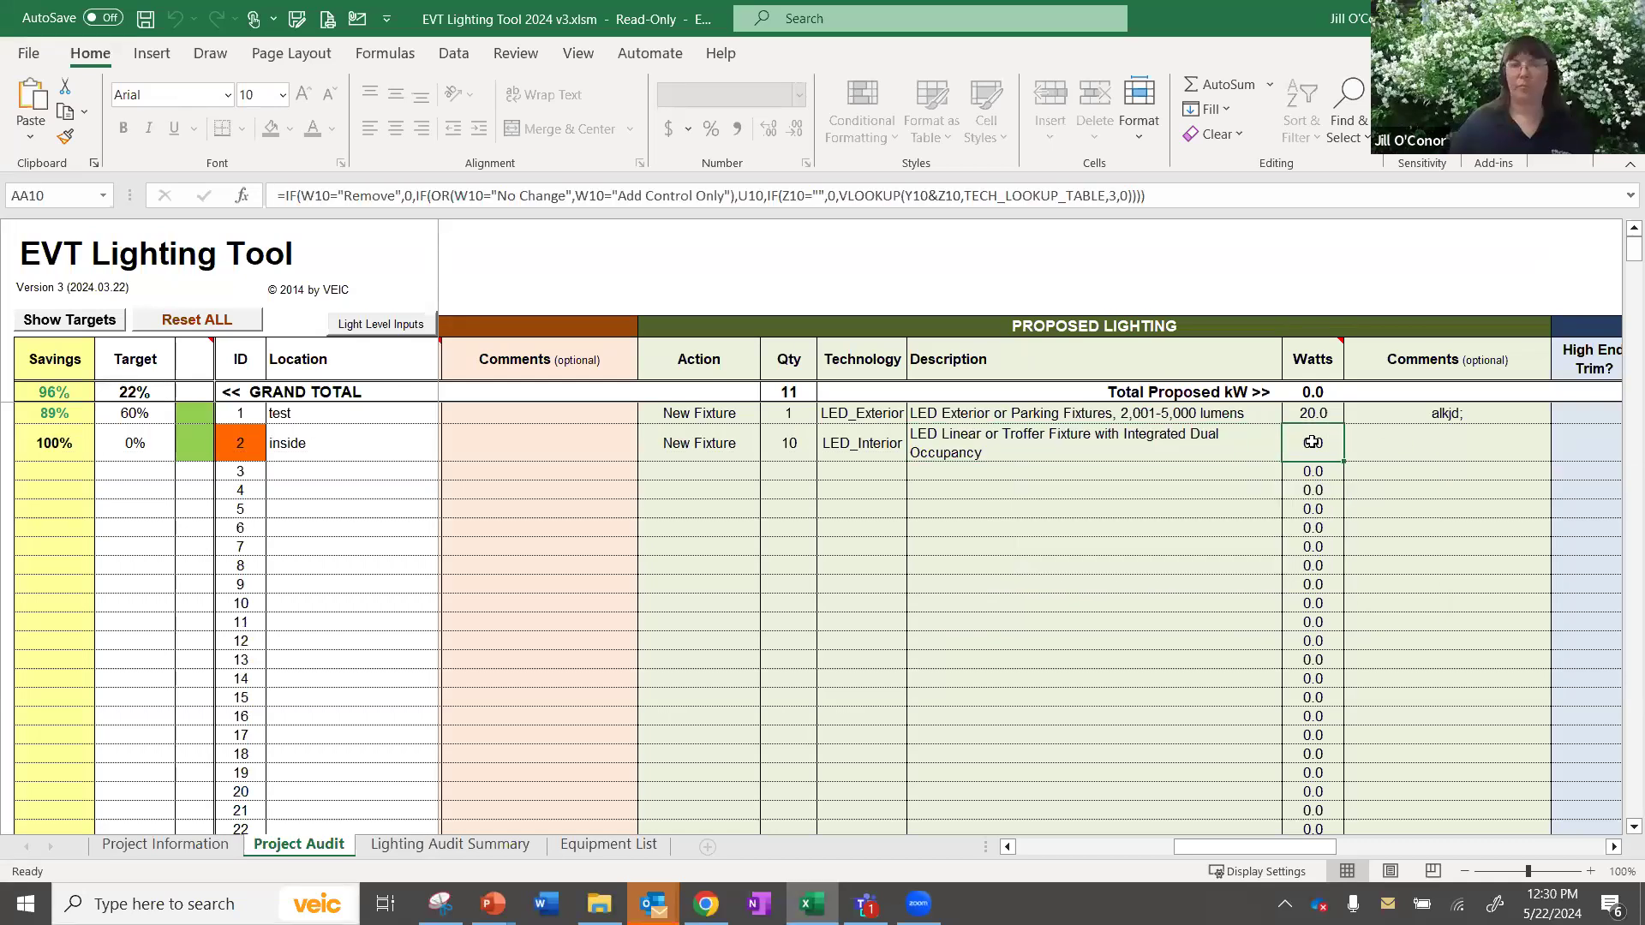
{"action": "type", "text": "25"}
{"action": "key", "text": "Tab"}
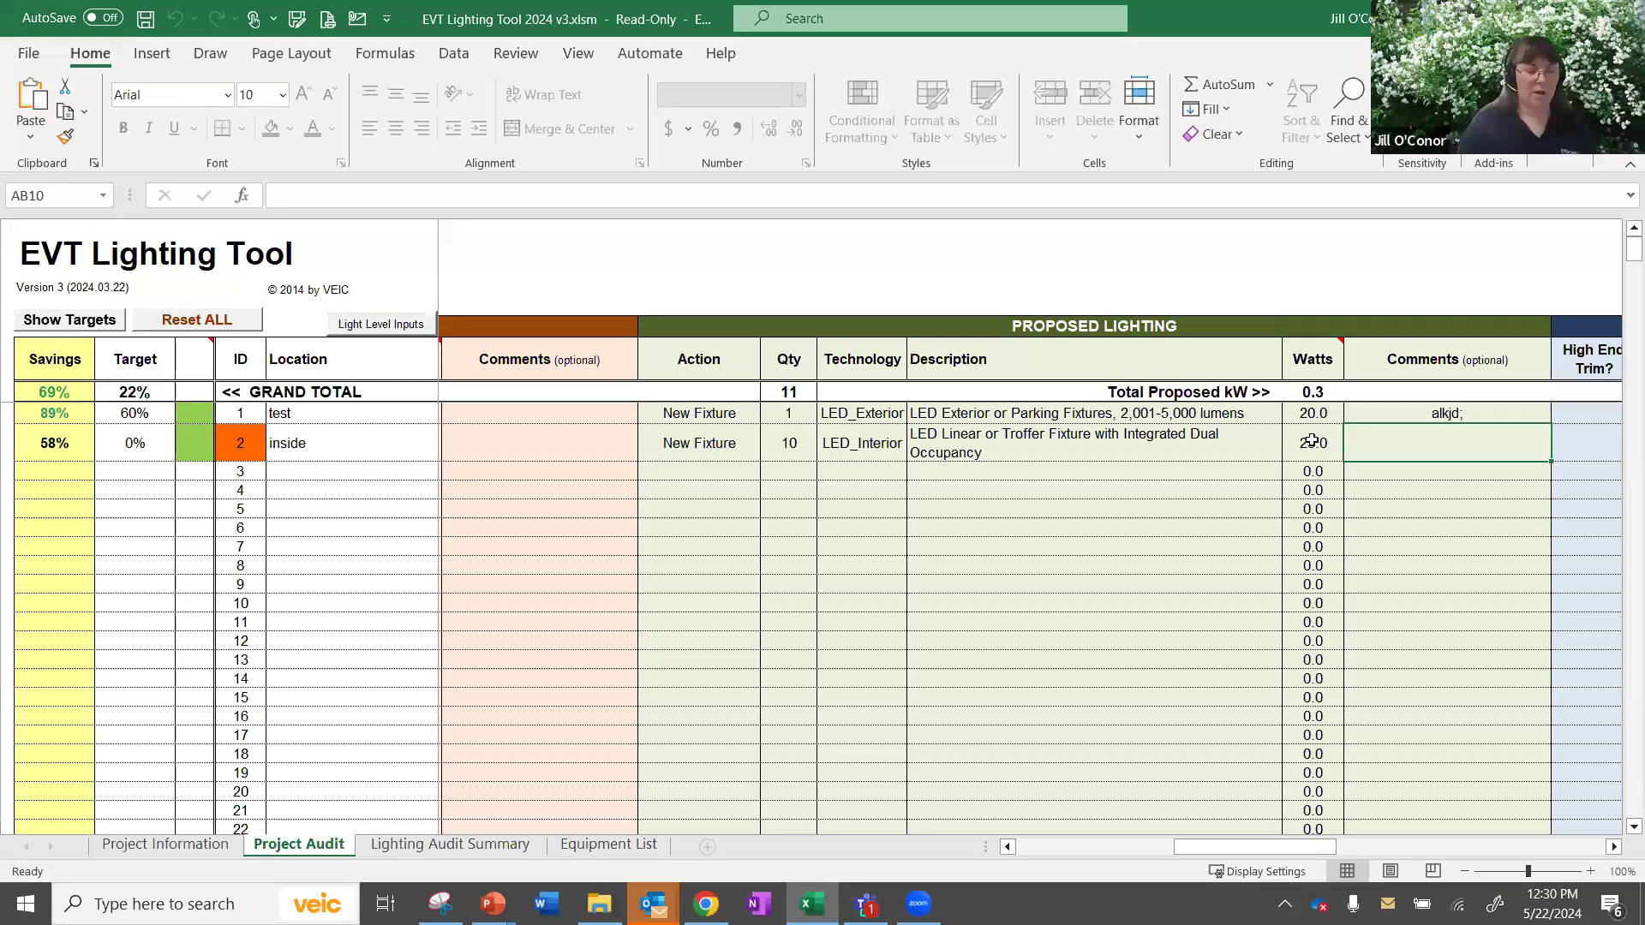
{"action": "type", "text": "the"}
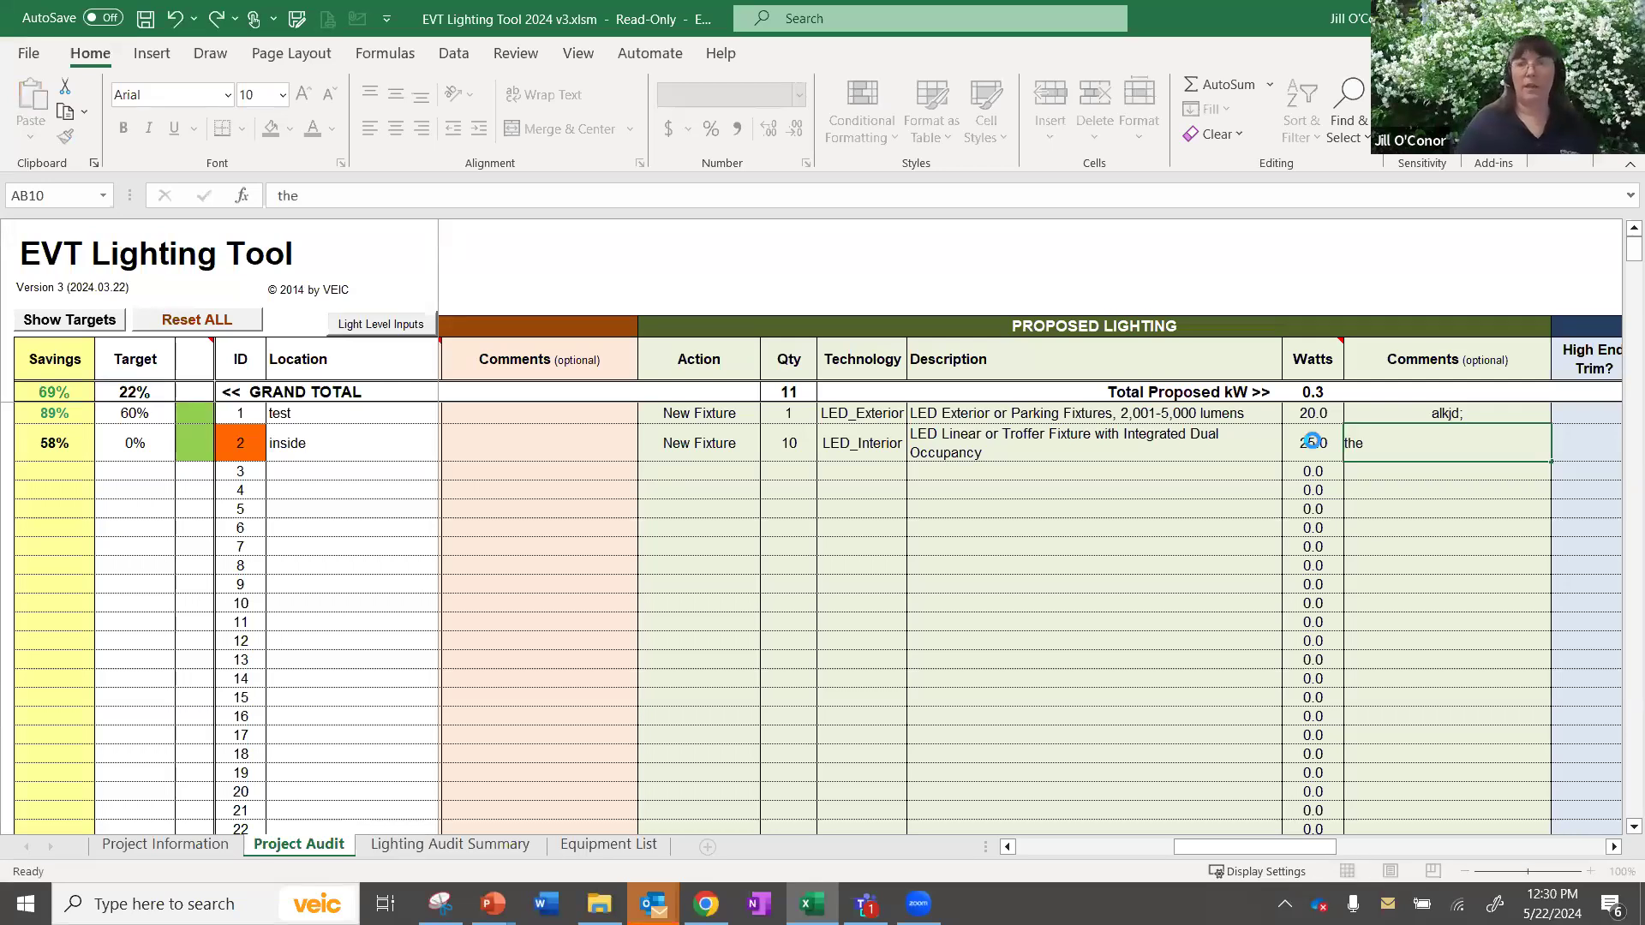
{"action": "key", "text": "Tab"}
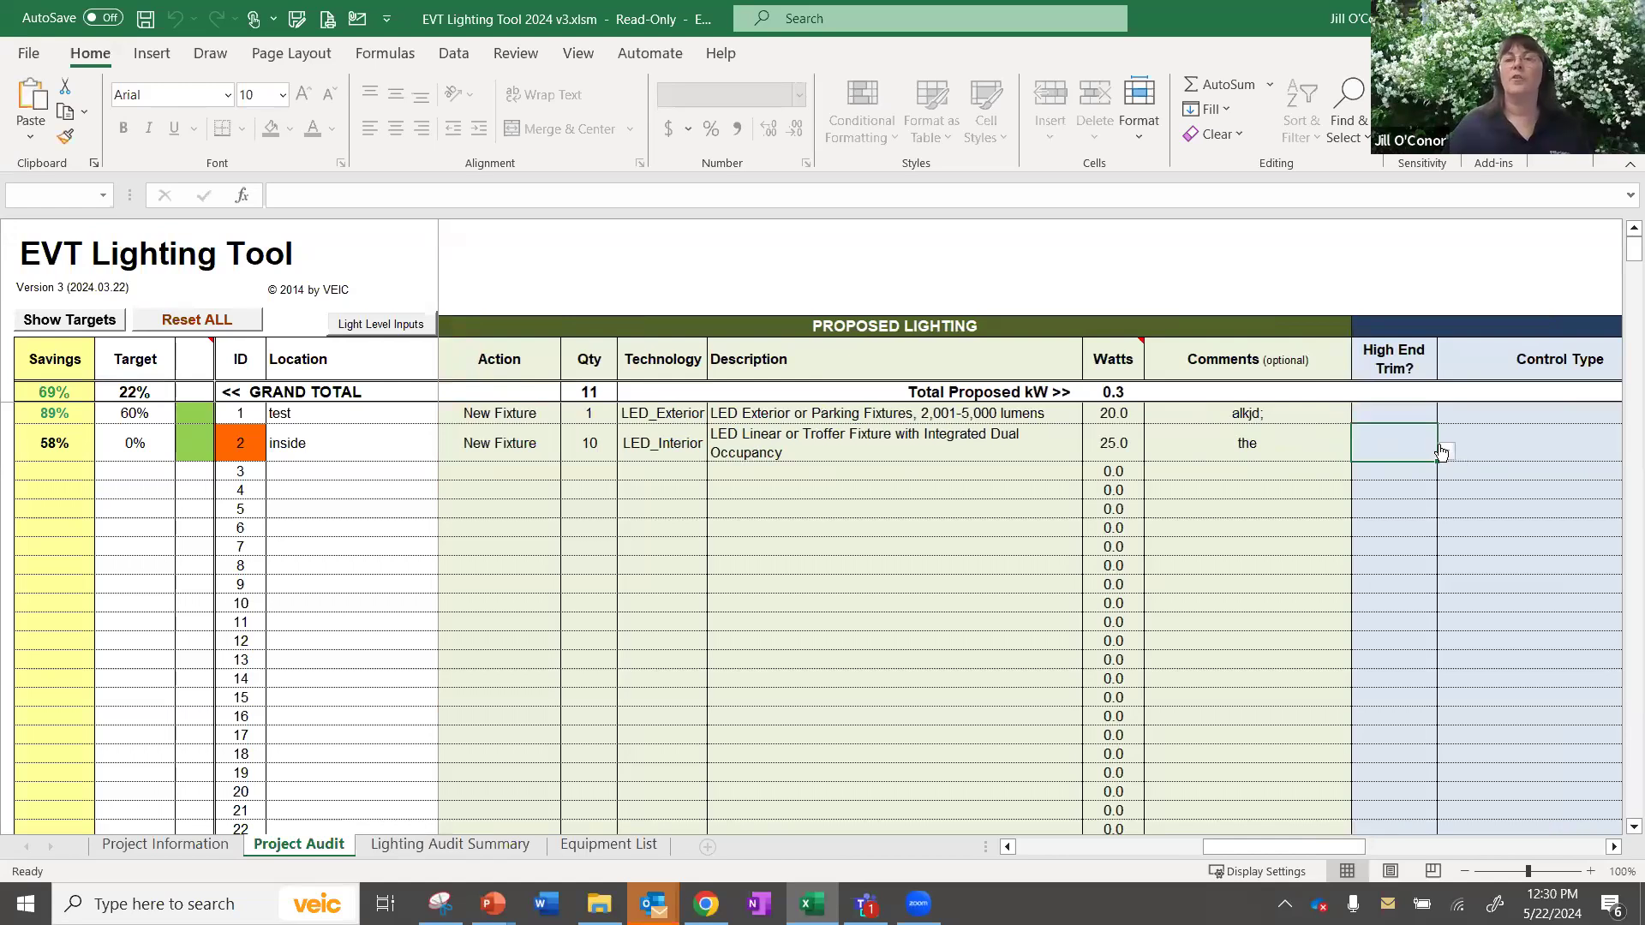
Set line 2's High End Trim to Yes and its trimmed light output to 90%.
{"action": "left_click", "coordinate": [1446, 452]}
{"action": "left_click", "coordinate": [1405, 490]}
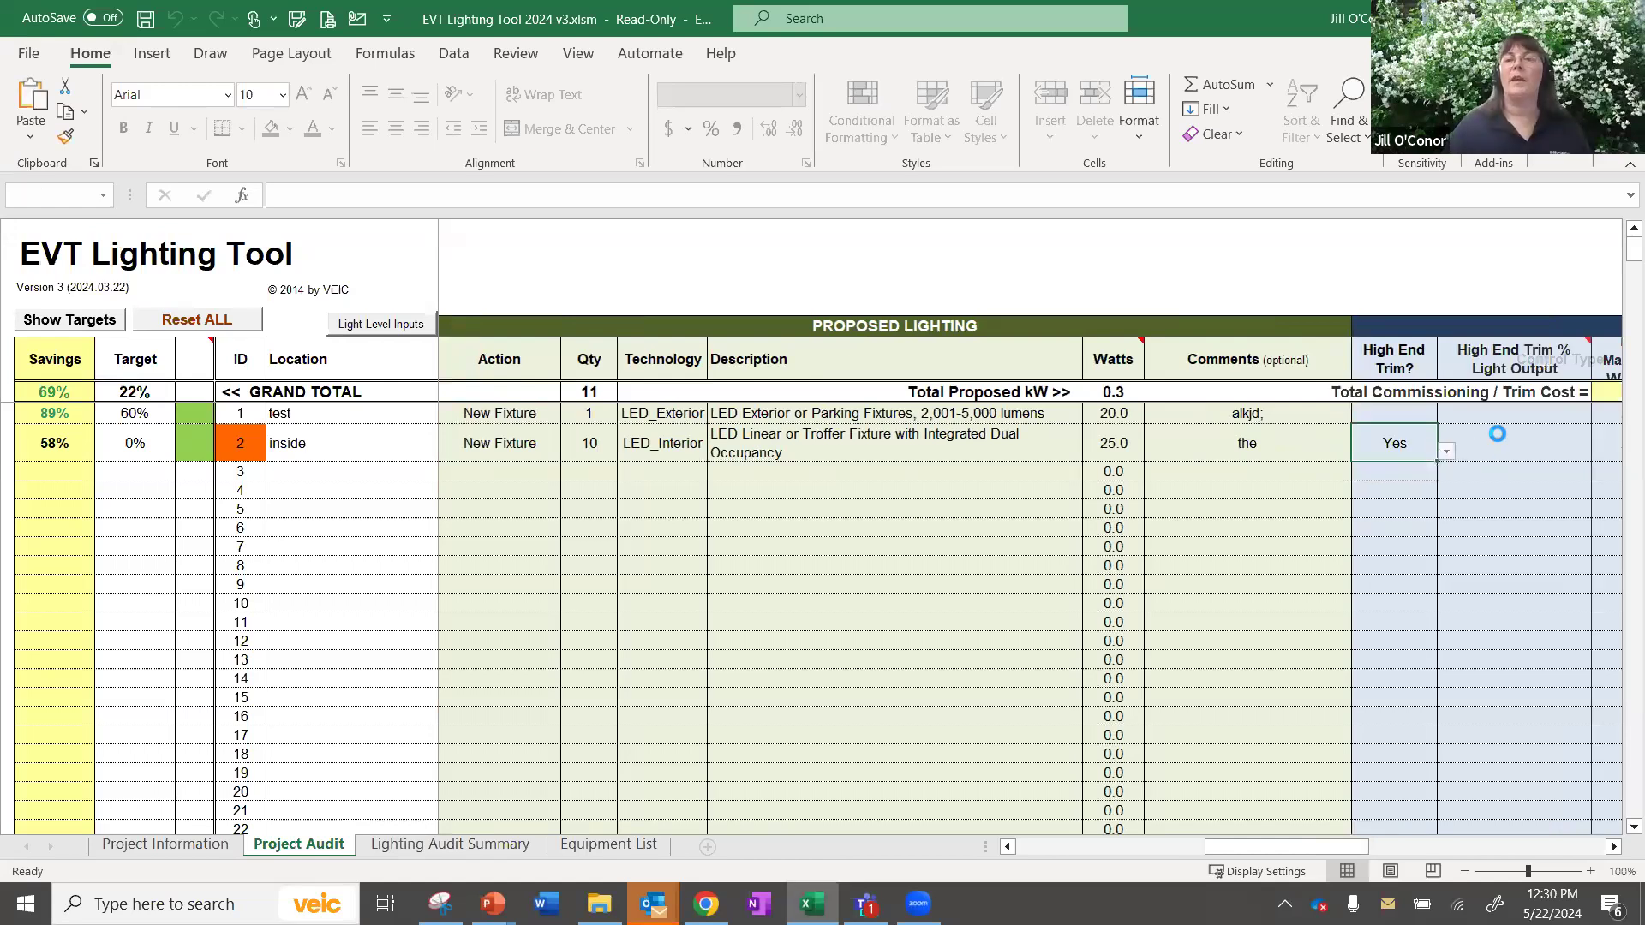
{"action": "left_click", "coordinate": [1539, 442]}
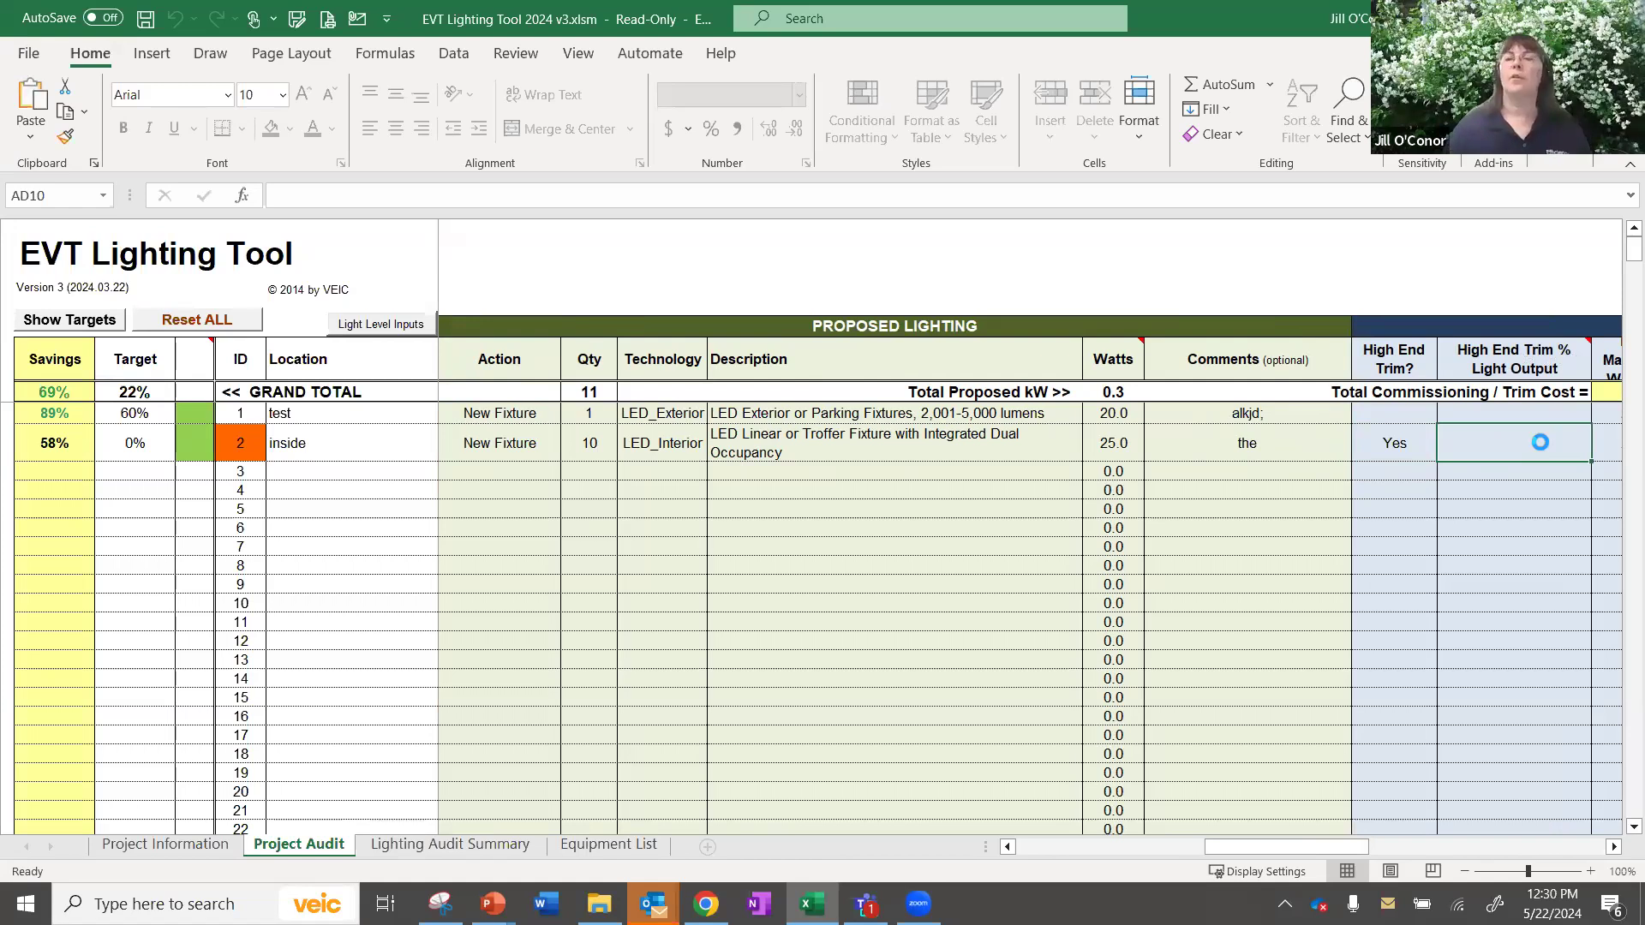
{"action": "type", "text": "10"}
{"action": "key", "text": "Tab"}
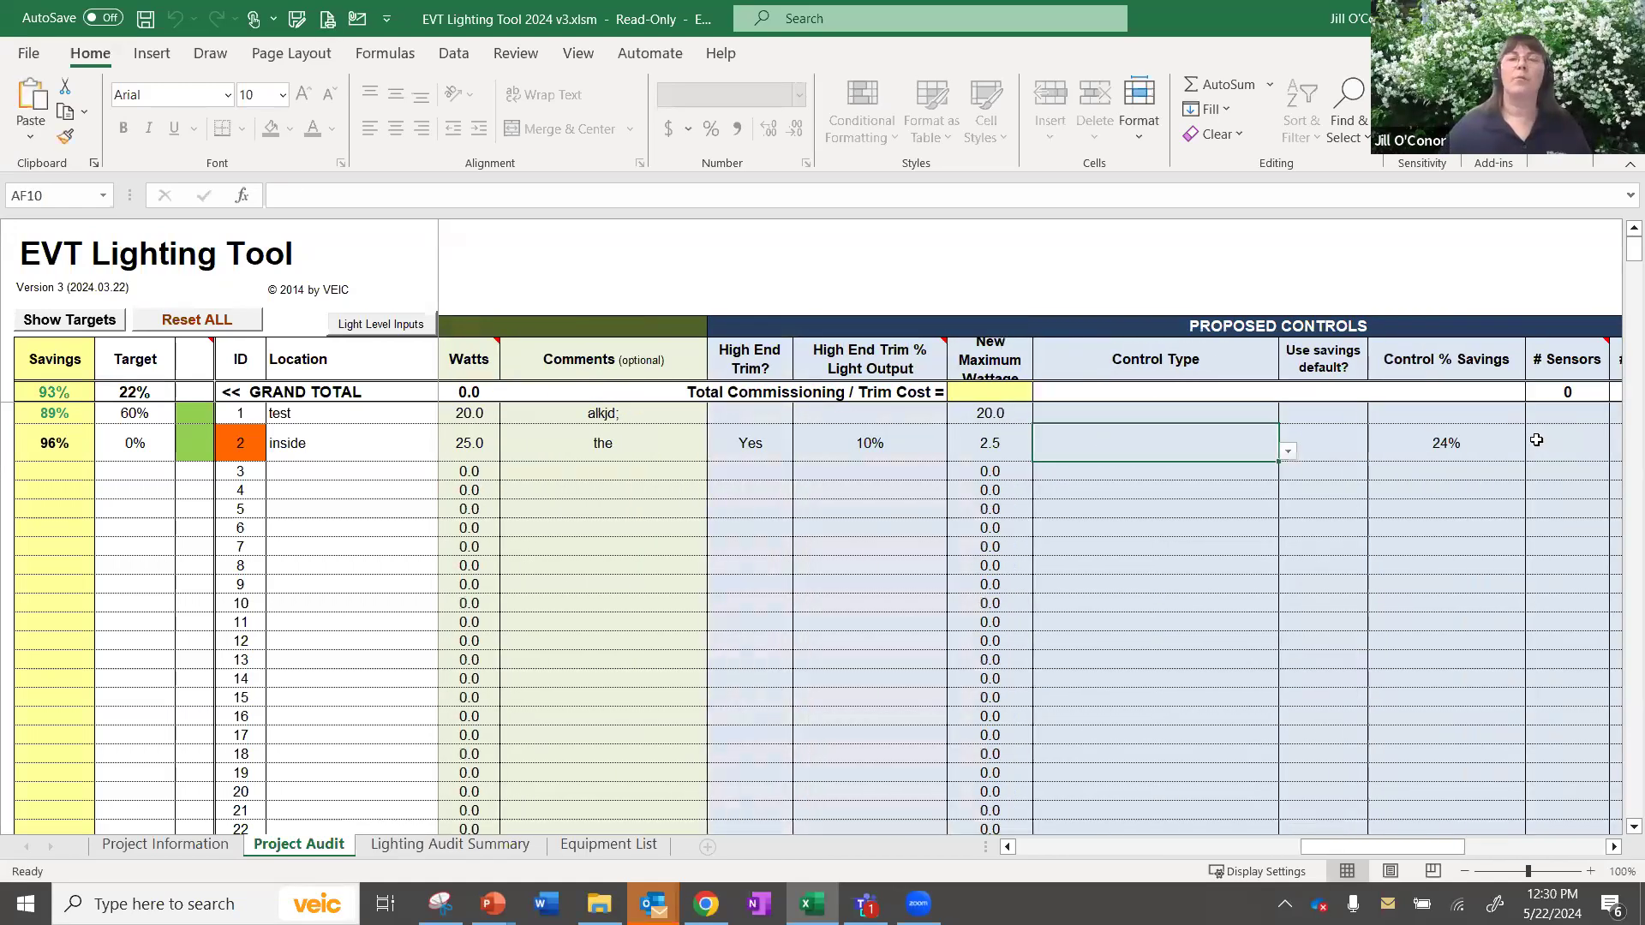
{"action": "left_click", "coordinate": [899, 442]}
{"action": "type", "text": "90"}
{"action": "key", "text": "Tab"}
Set line 2's control type to Wall Switch Occupancy Sensor and use the savings default.
{"action": "left_click", "coordinate": [1284, 457]}
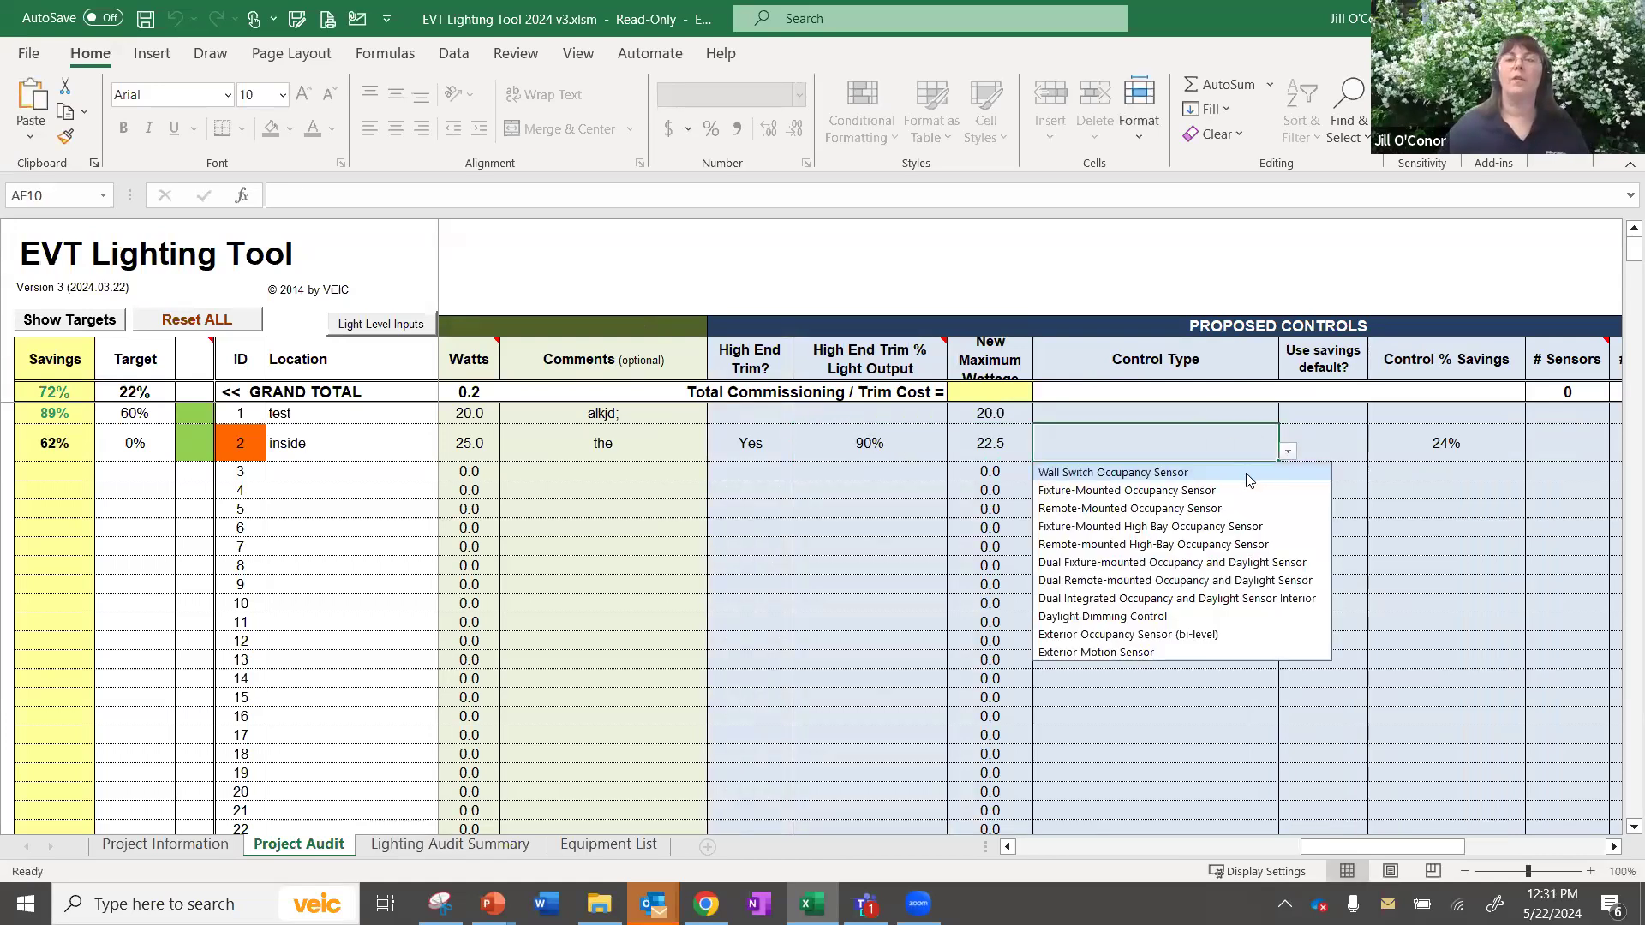
{"action": "left_click", "coordinate": [1247, 472]}
{"action": "left_click", "coordinate": [1337, 431]}
{"action": "left_click", "coordinate": [1375, 447]}
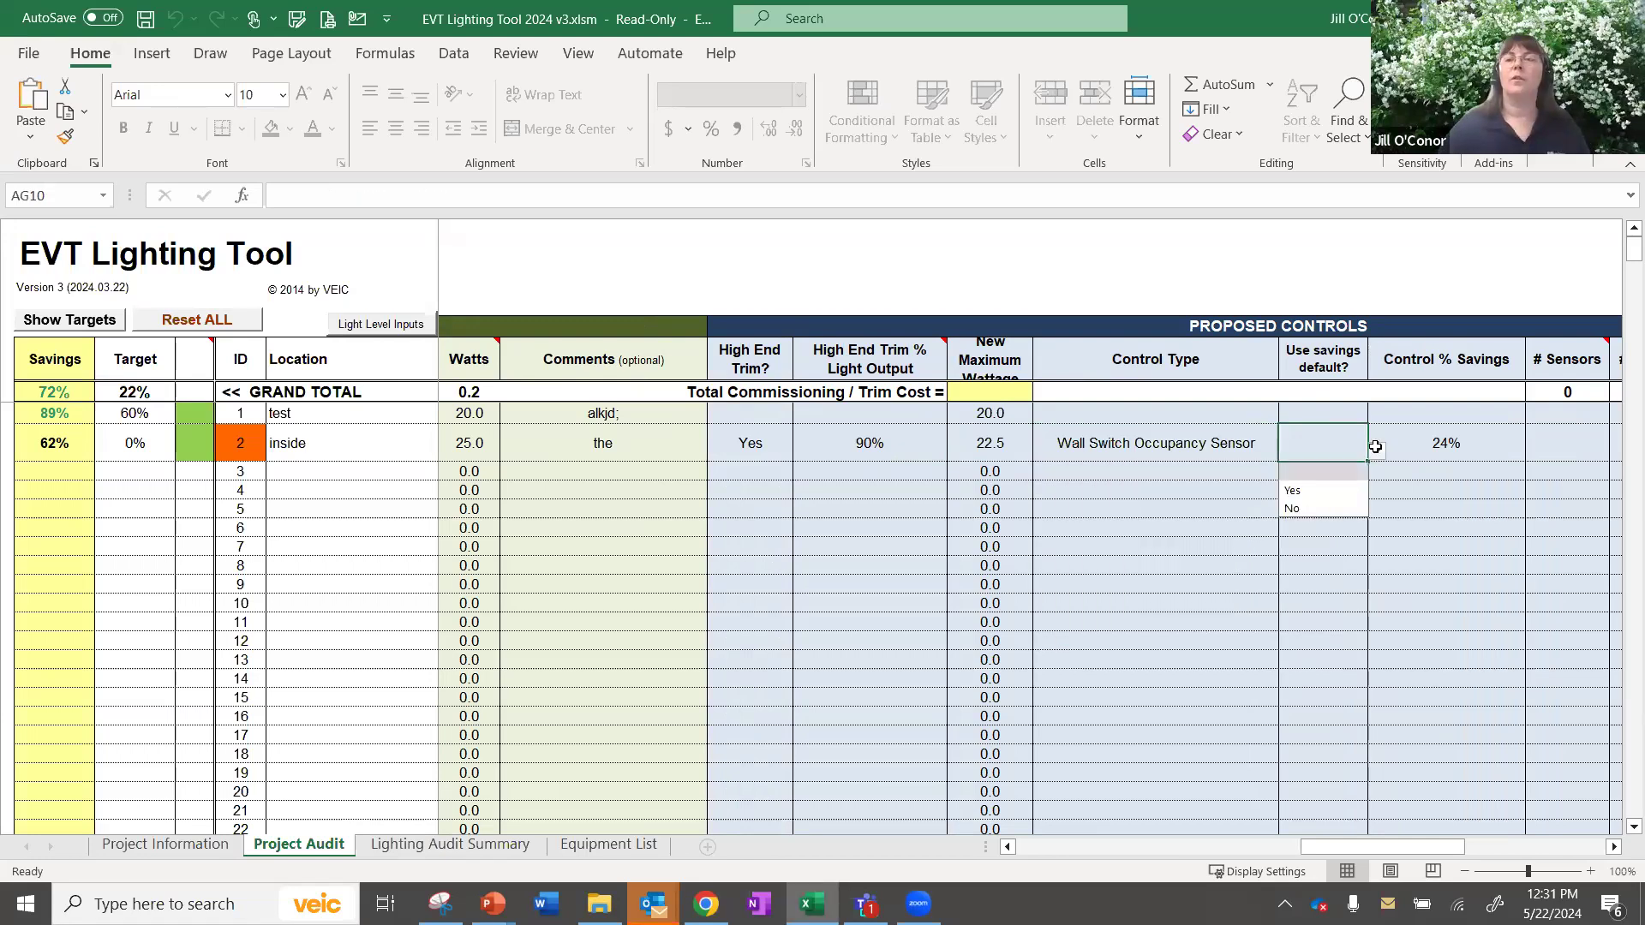
{"action": "left_click", "coordinate": [1337, 490]}
Enter 1 sensor and 5 controlled fixtures for line 2's proposed controls.
{"action": "key", "text": "Tab"}
{"action": "key", "text": "Tab"}
{"action": "type", "text": "1"}
{"action": "key", "text": "Tab"}
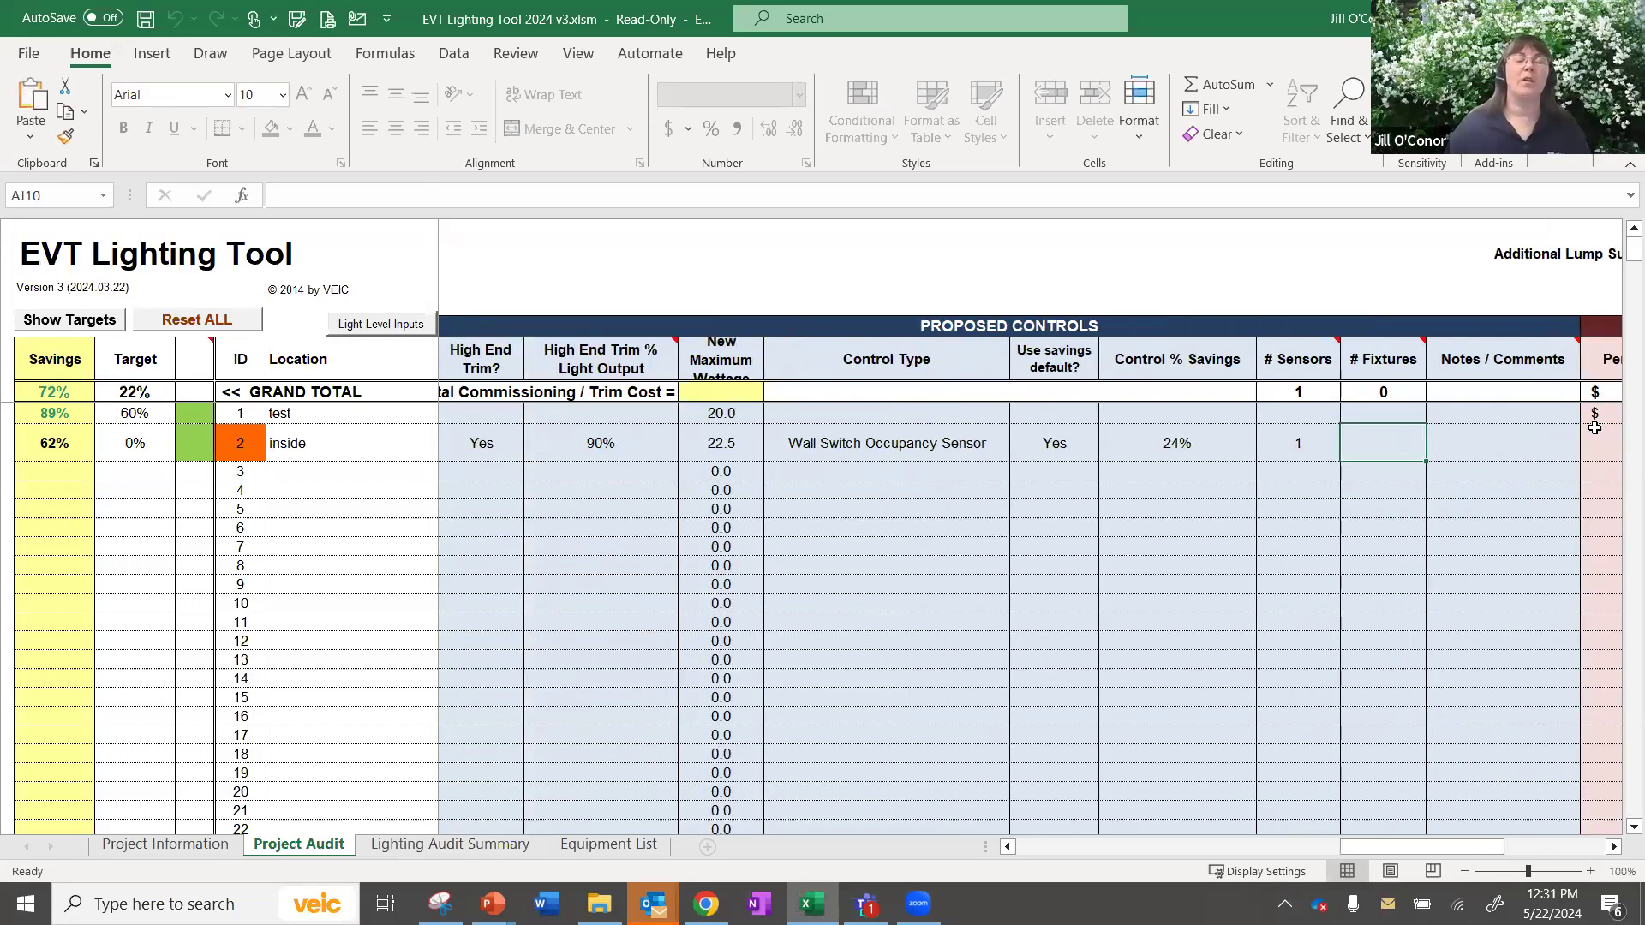
{"action": "type", "text": "5"}
{"action": "key", "text": "Tab"}
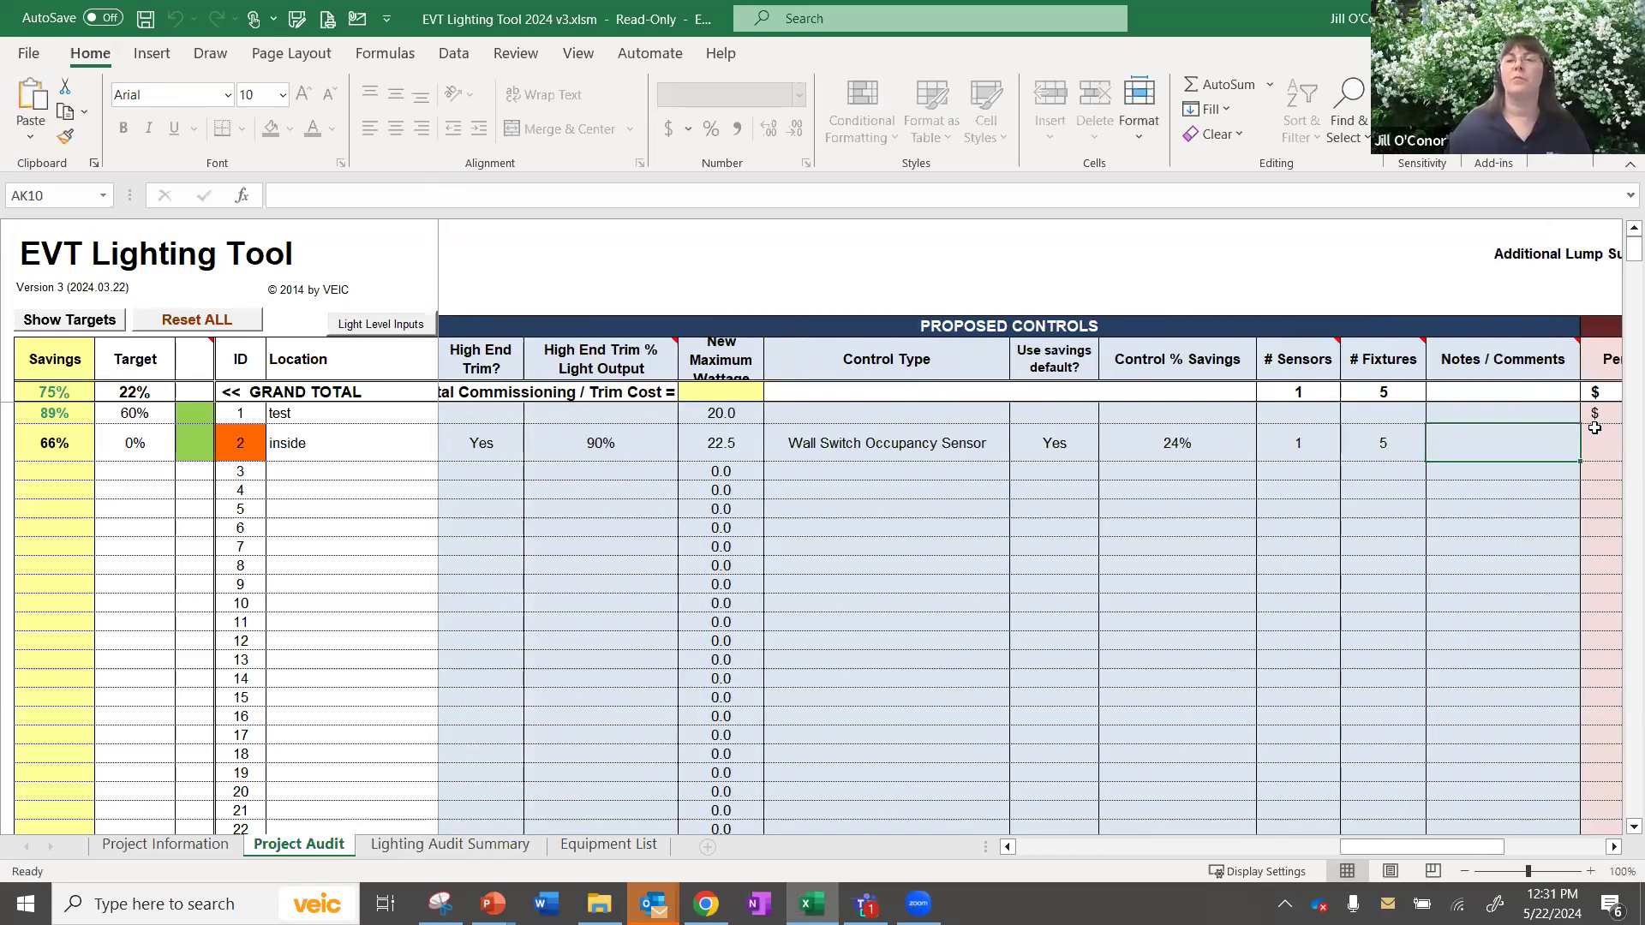
Set line 2's installed cost per fixture to 600 and check how its total installed cost is calculated.
{"action": "key", "text": "Tab"}
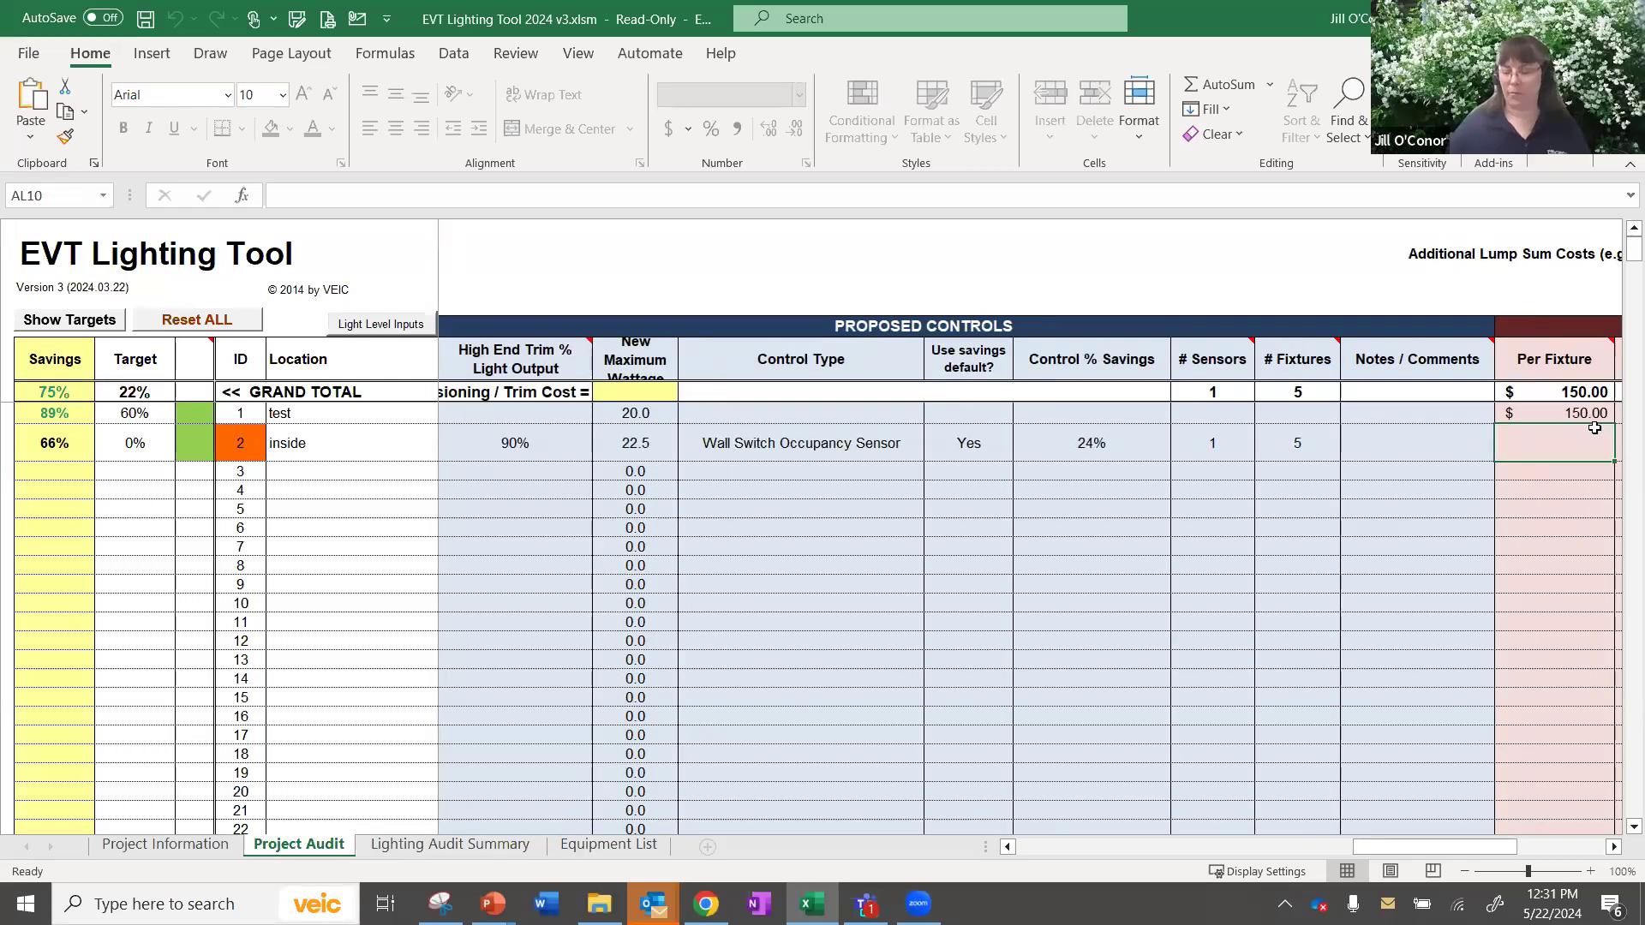
{"action": "type", "text": "600"}
{"action": "key", "text": "Tab"}
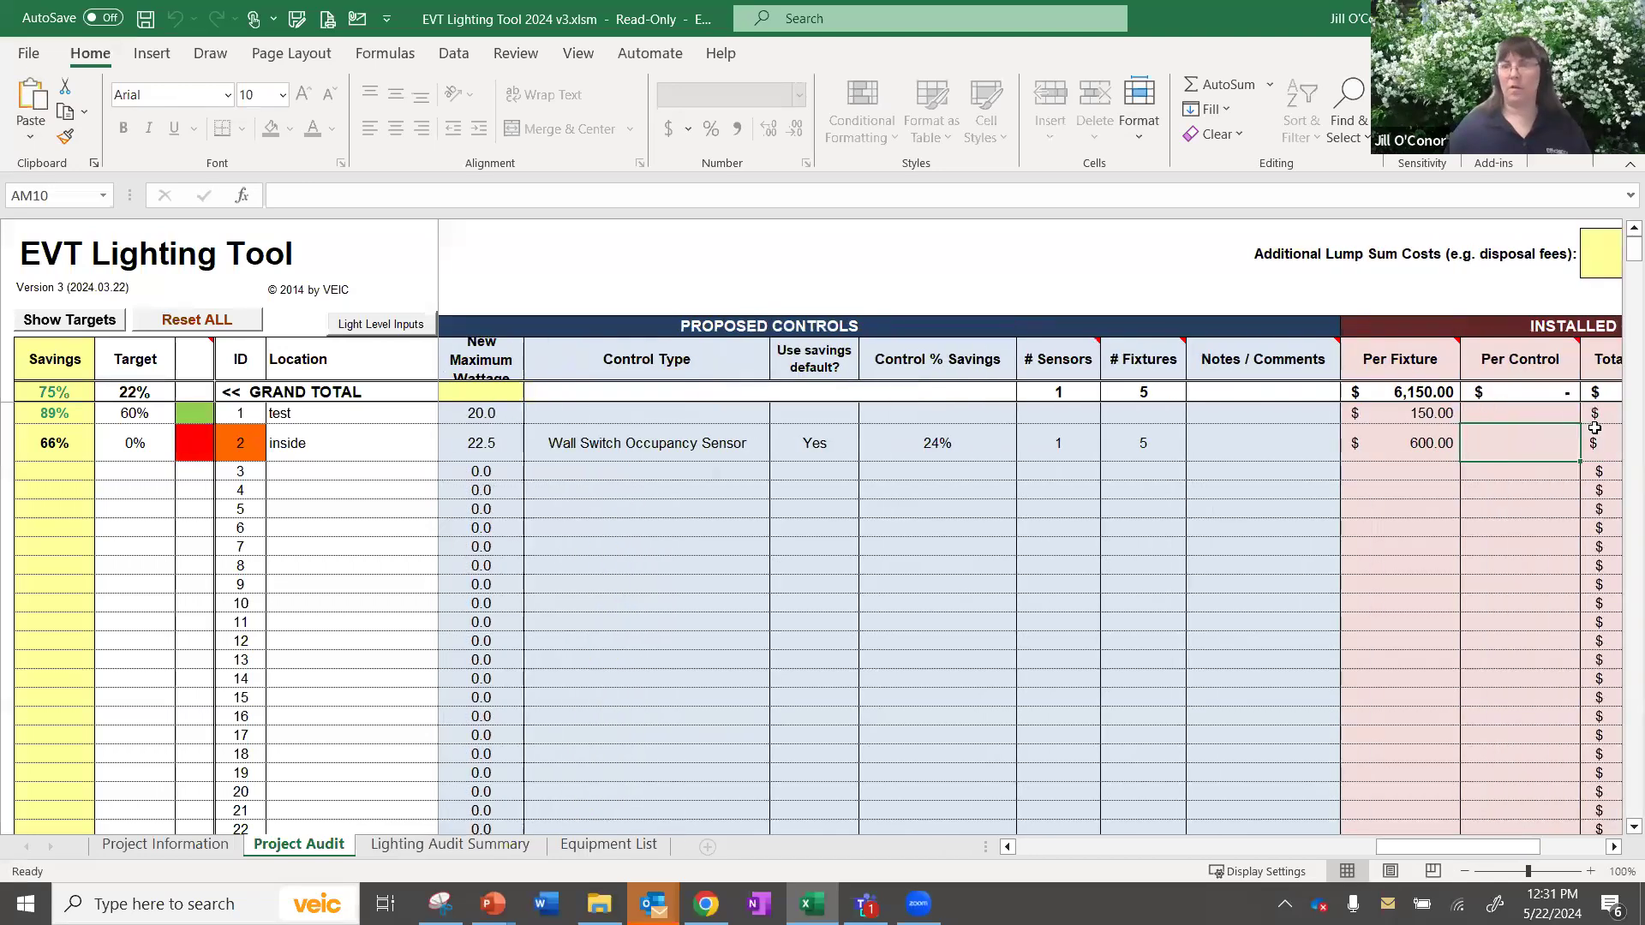
{"action": "left_click_drag", "start_coordinate": [1419, 844], "coordinate": [1448, 846]}
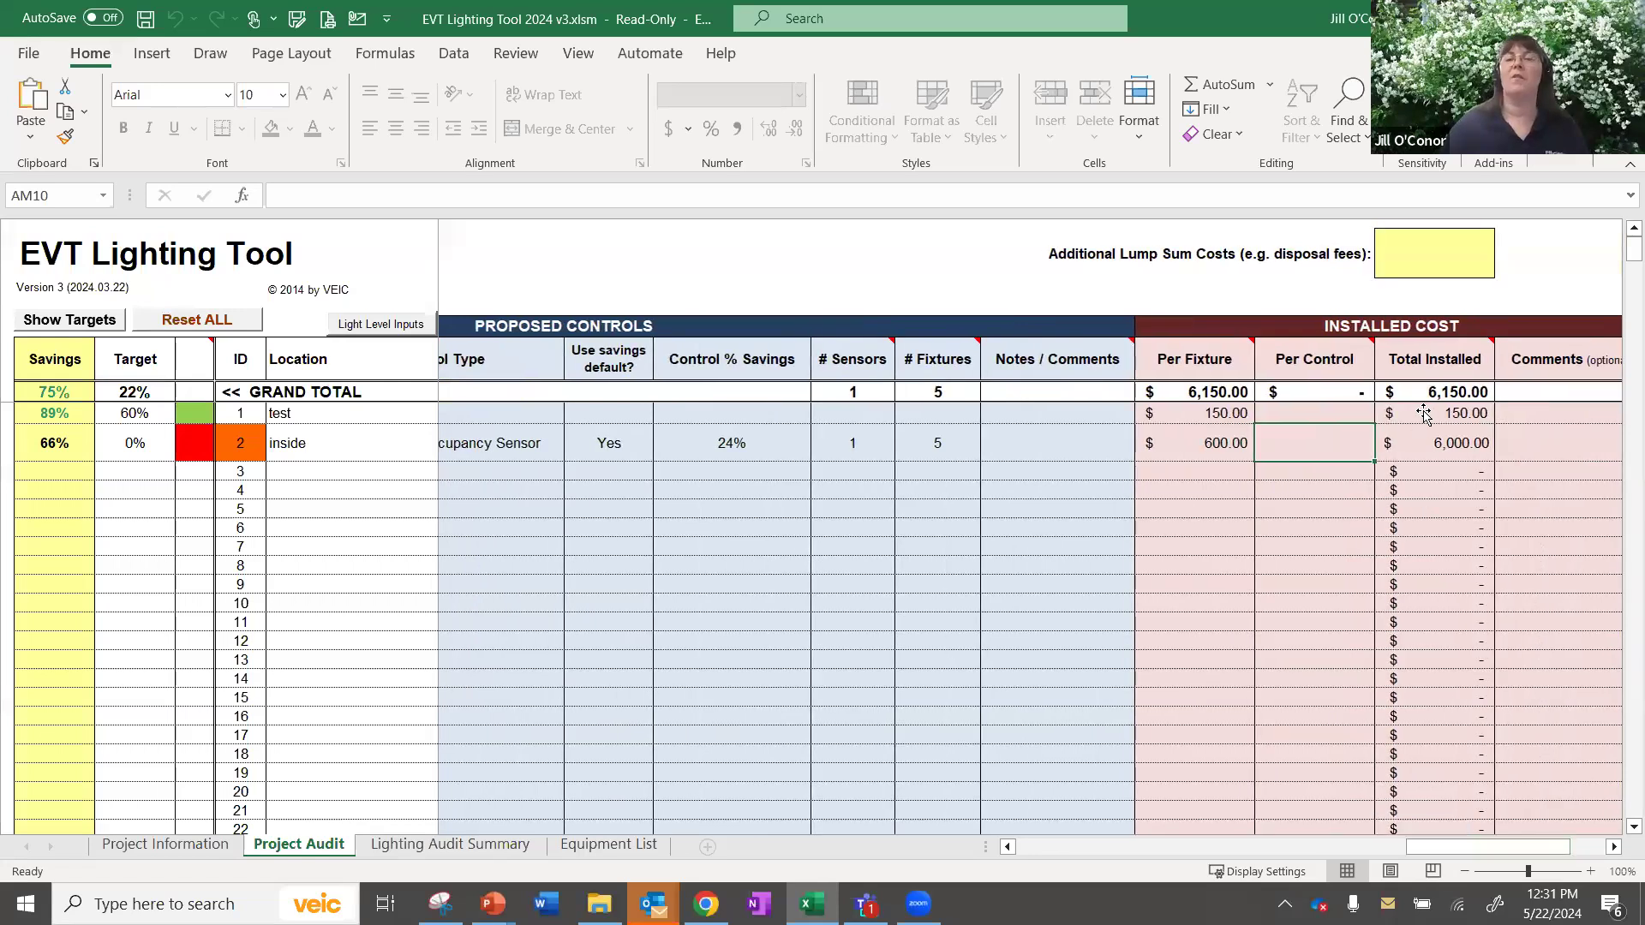
{"action": "left_click", "coordinate": [1465, 443]}
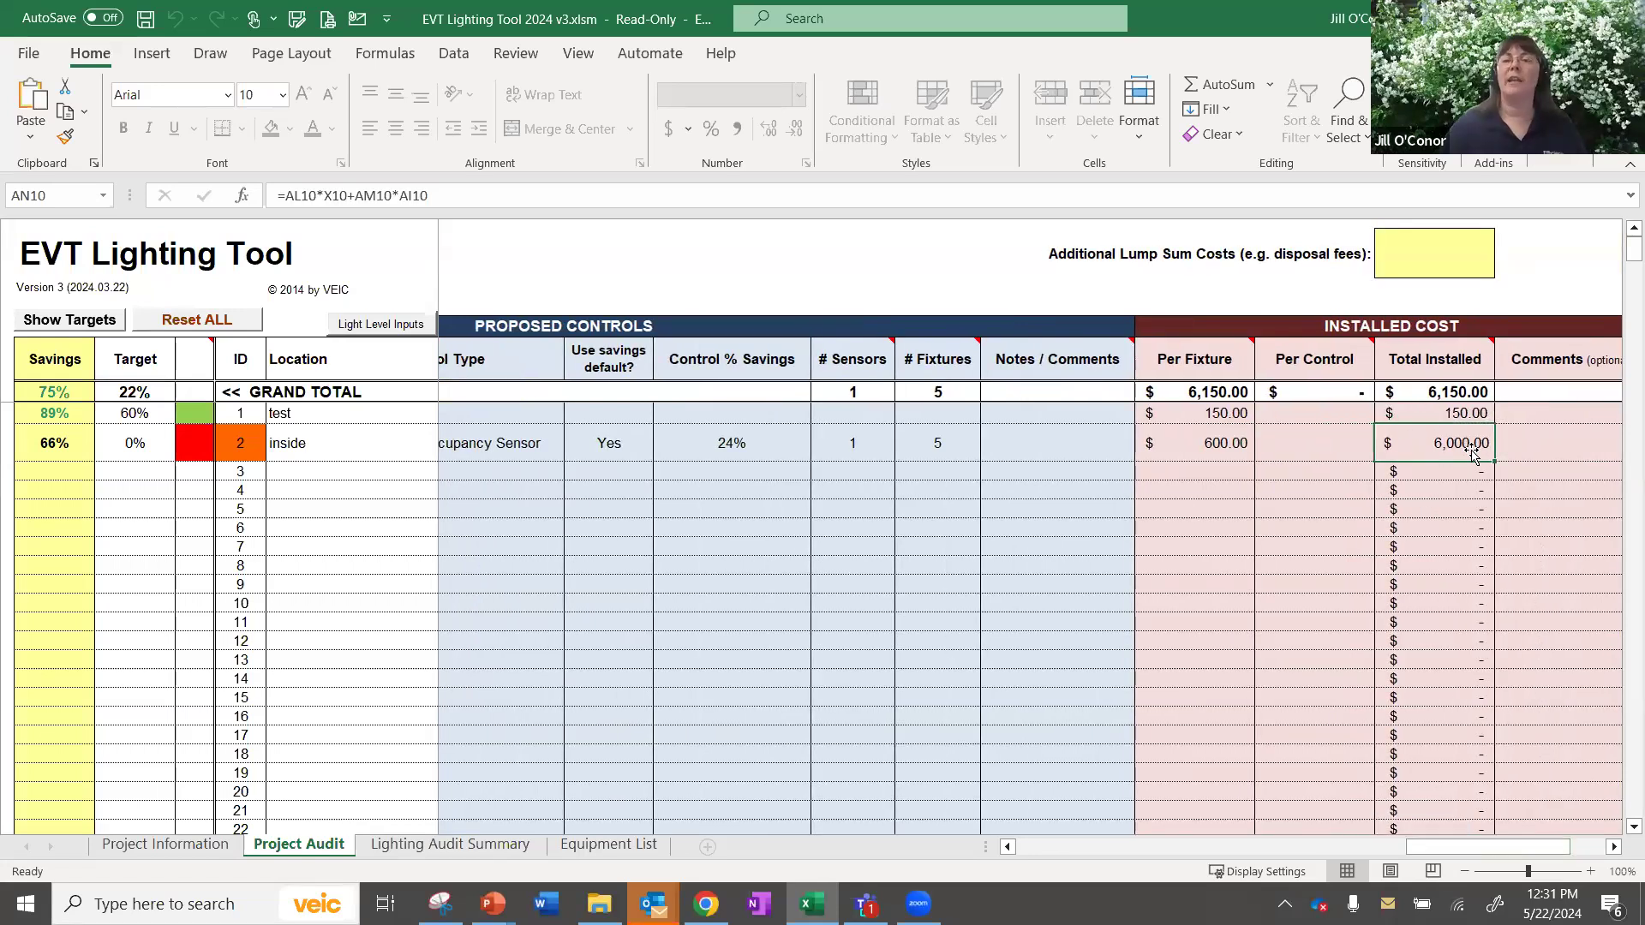
Start line 3 with the location "inside", set it to Interior and set A/C to Yes.
{"action": "left_click_drag", "start_coordinate": [1460, 846], "coordinate": [1071, 847]}
{"action": "left_click", "coordinate": [330, 479]}
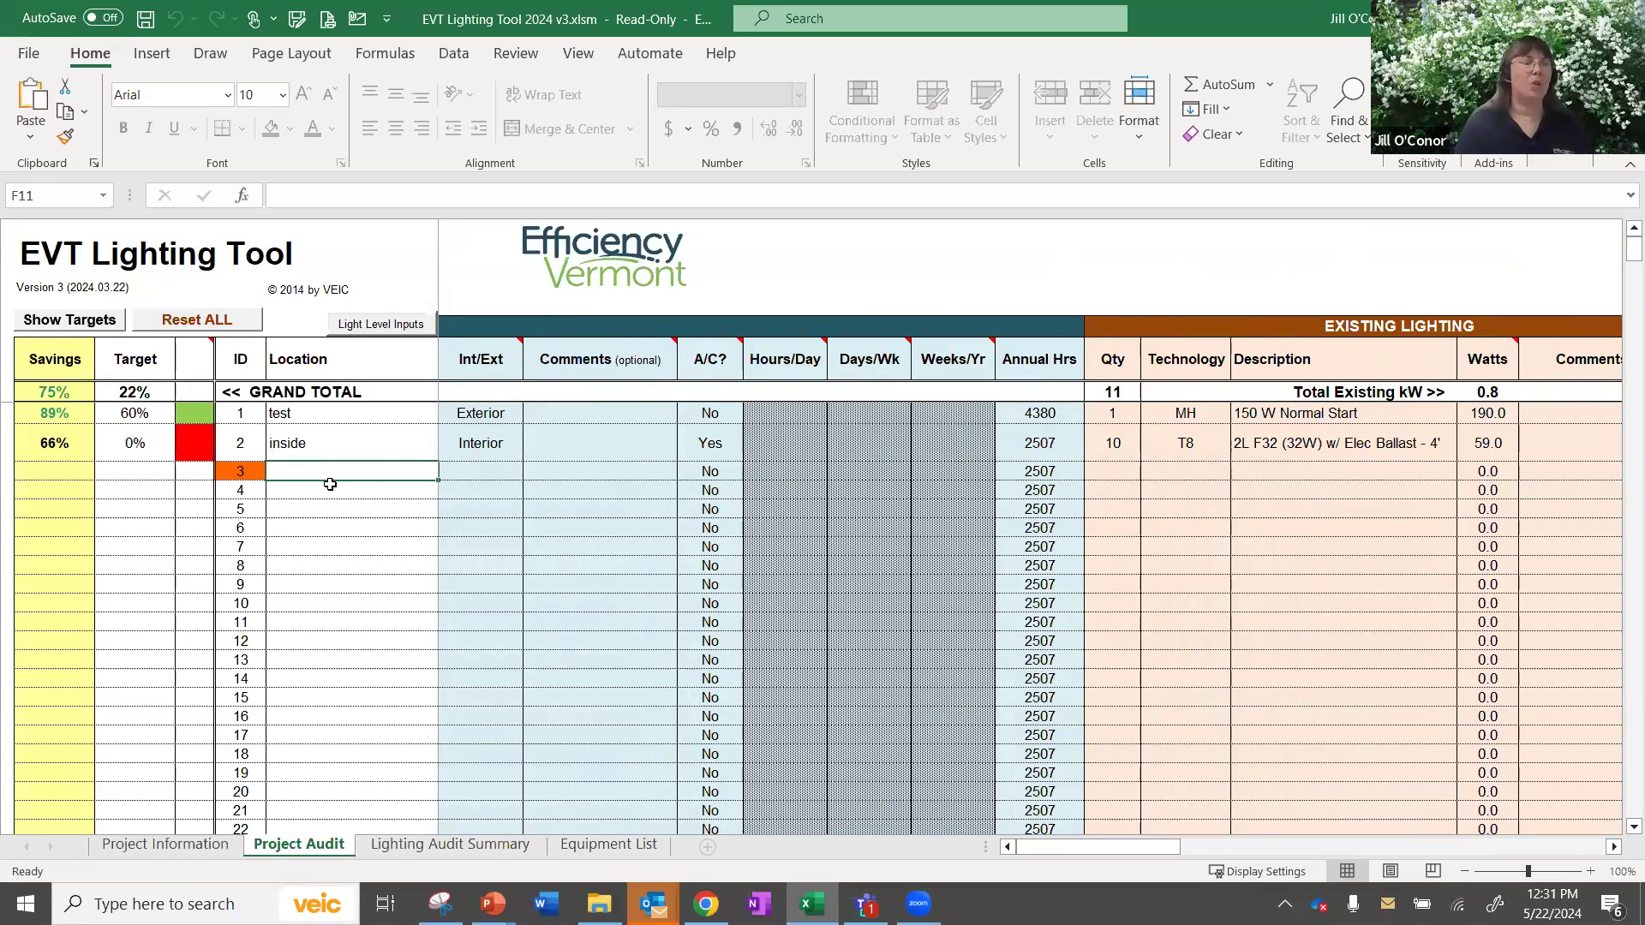
{"action": "type", "text": "inside"}
{"action": "key", "text": "Tab"}
{"action": "left_click", "coordinate": [532, 471]}
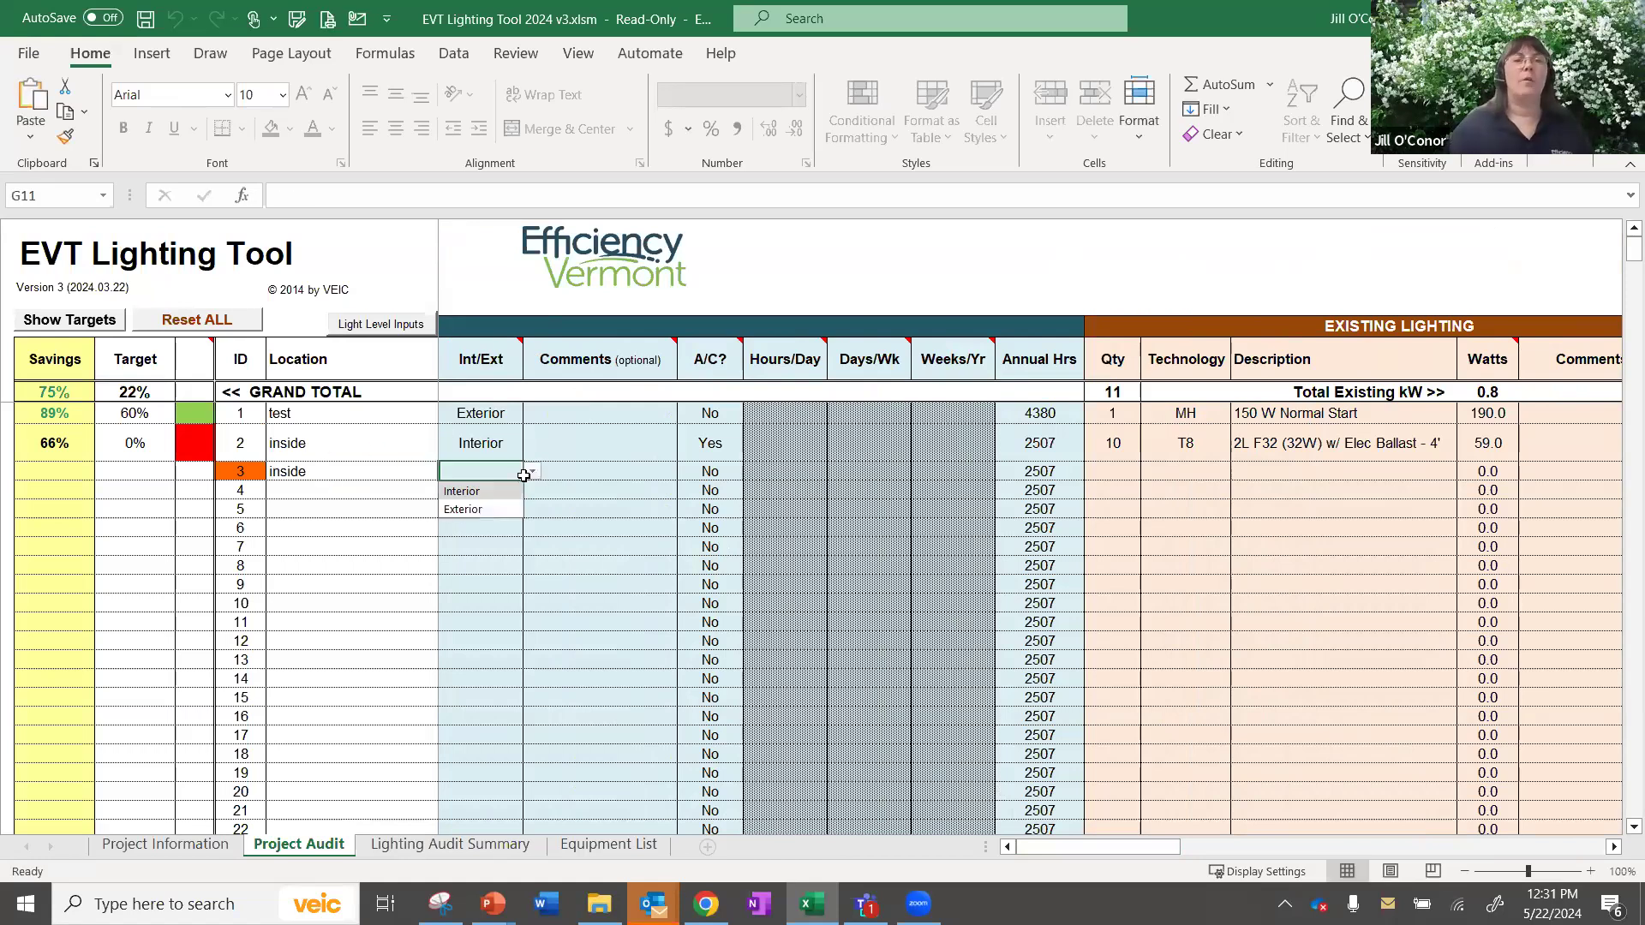
{"action": "left_click", "coordinate": [496, 506]}
{"action": "left_click", "coordinate": [717, 467]}
{"action": "left_click", "coordinate": [752, 471]}
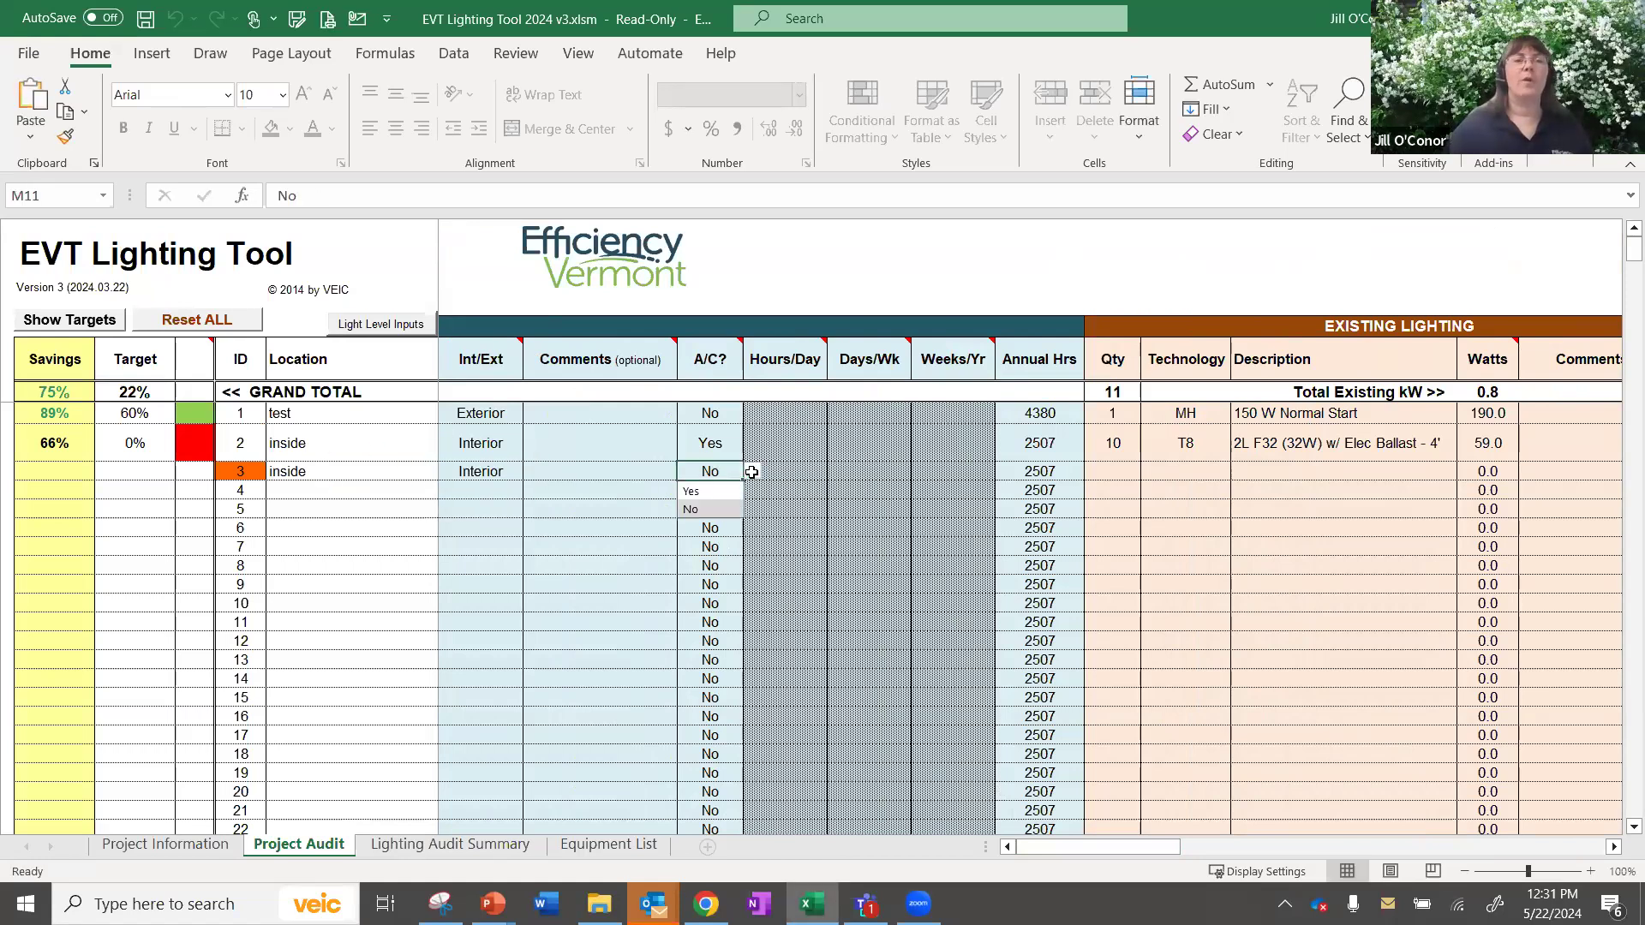
{"action": "left_click", "coordinate": [711, 508]}
Rename the locations of lines 2 and 3 as "inside - fixture 1" and "inside - fixture 2".
{"action": "left_click", "coordinate": [340, 472]}
{"action": "left_click", "coordinate": [347, 448]}
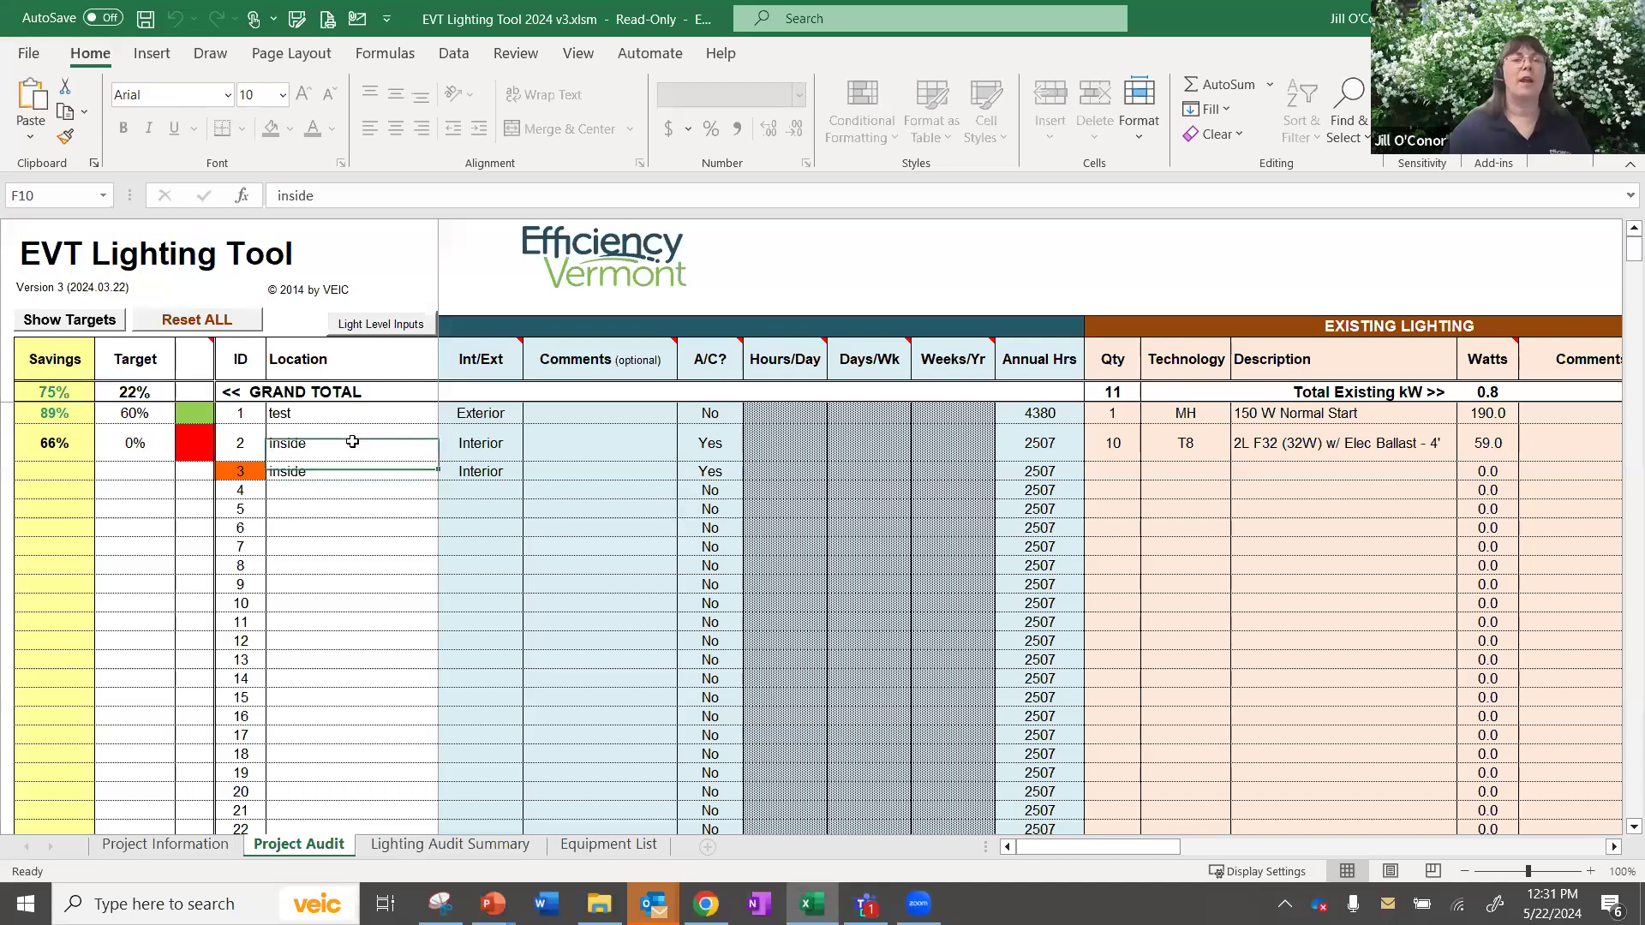
{"action": "left_click", "coordinate": [422, 197]}
{"action": "type", "text": "- f"}
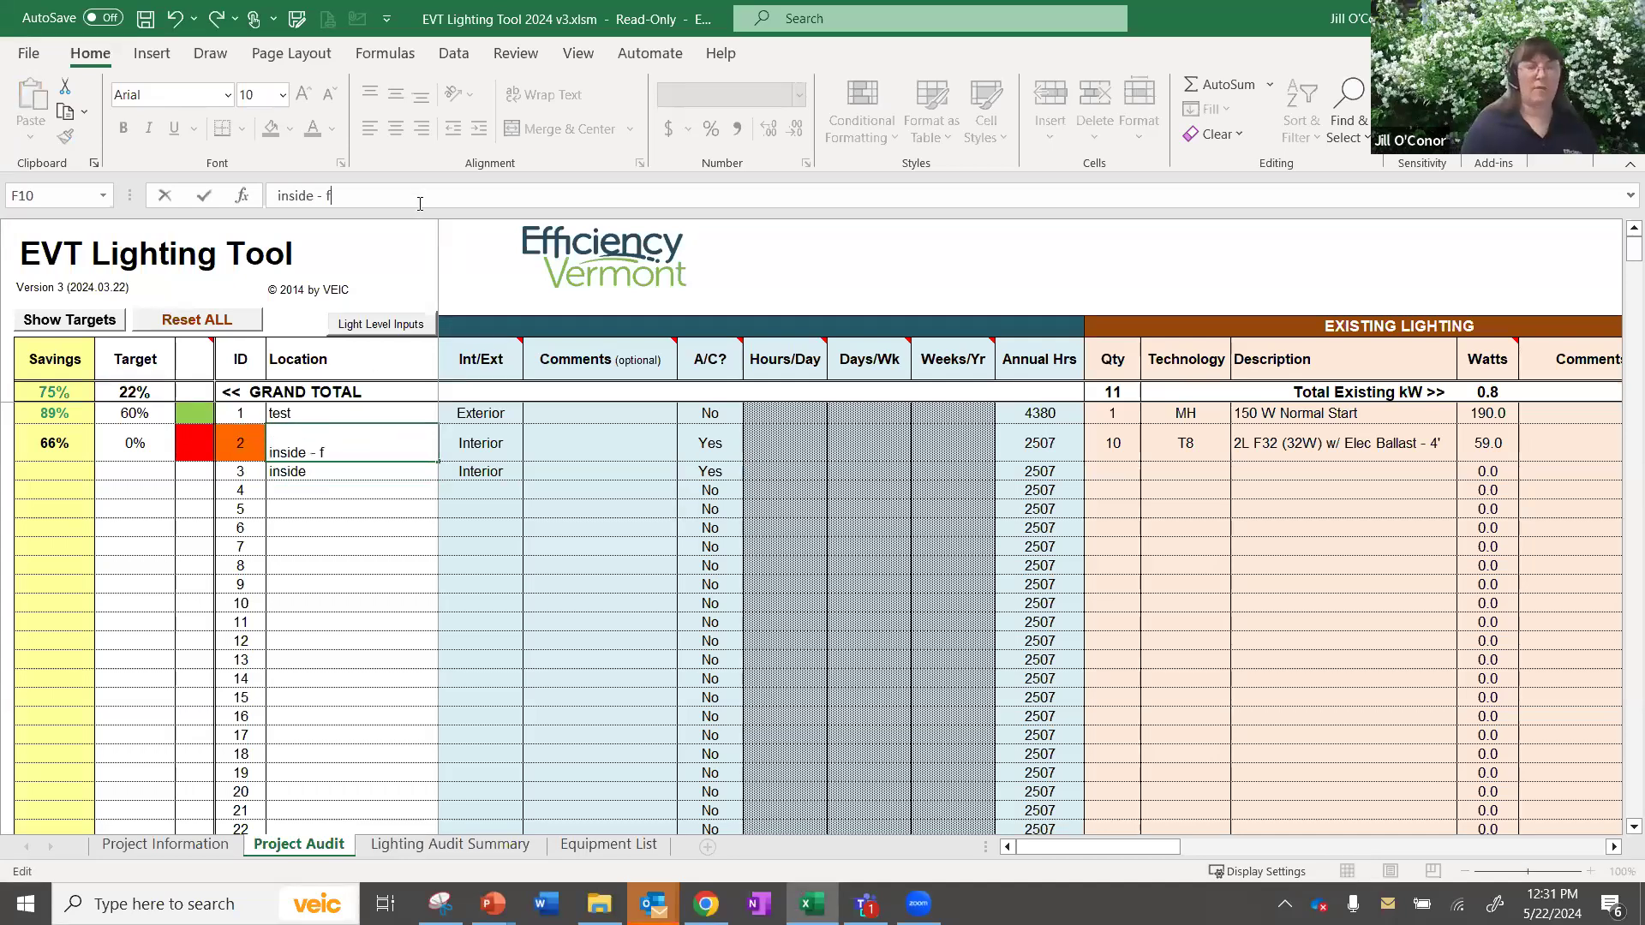
{"action": "type", "text": "ixture"}
{"action": "key", "text": "BackSpace"}
{"action": "key", "text": "BackSpace"}
{"action": "type", "text": "re 1"}
{"action": "key", "text": "Return"}
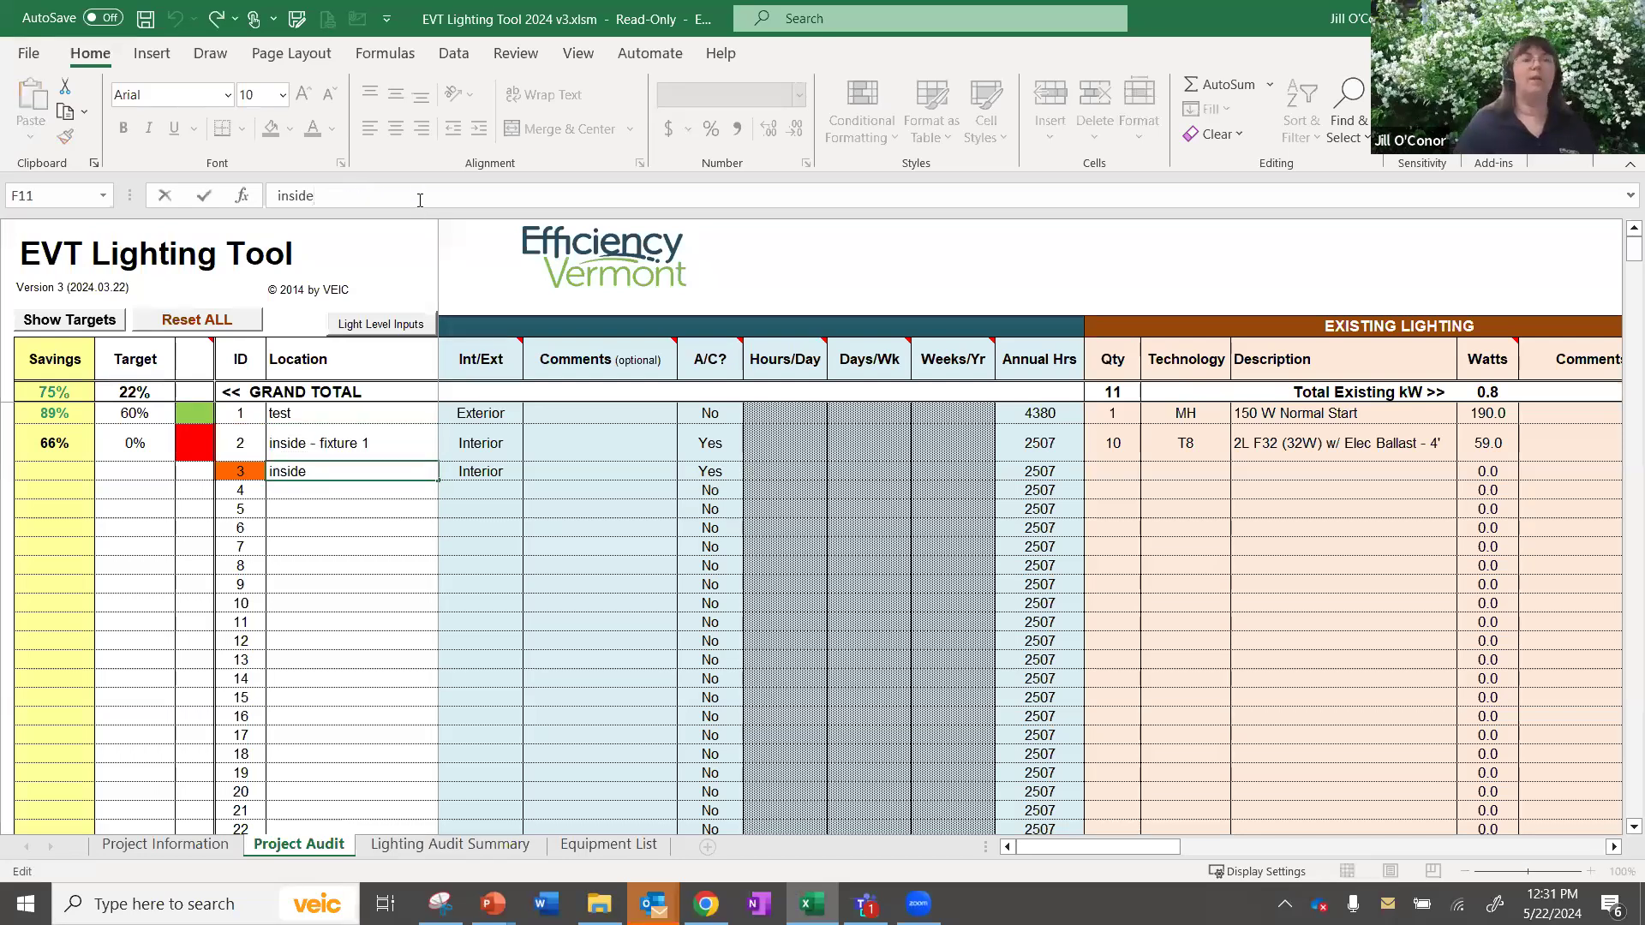
{"action": "type", "text": "- fixture 2"}
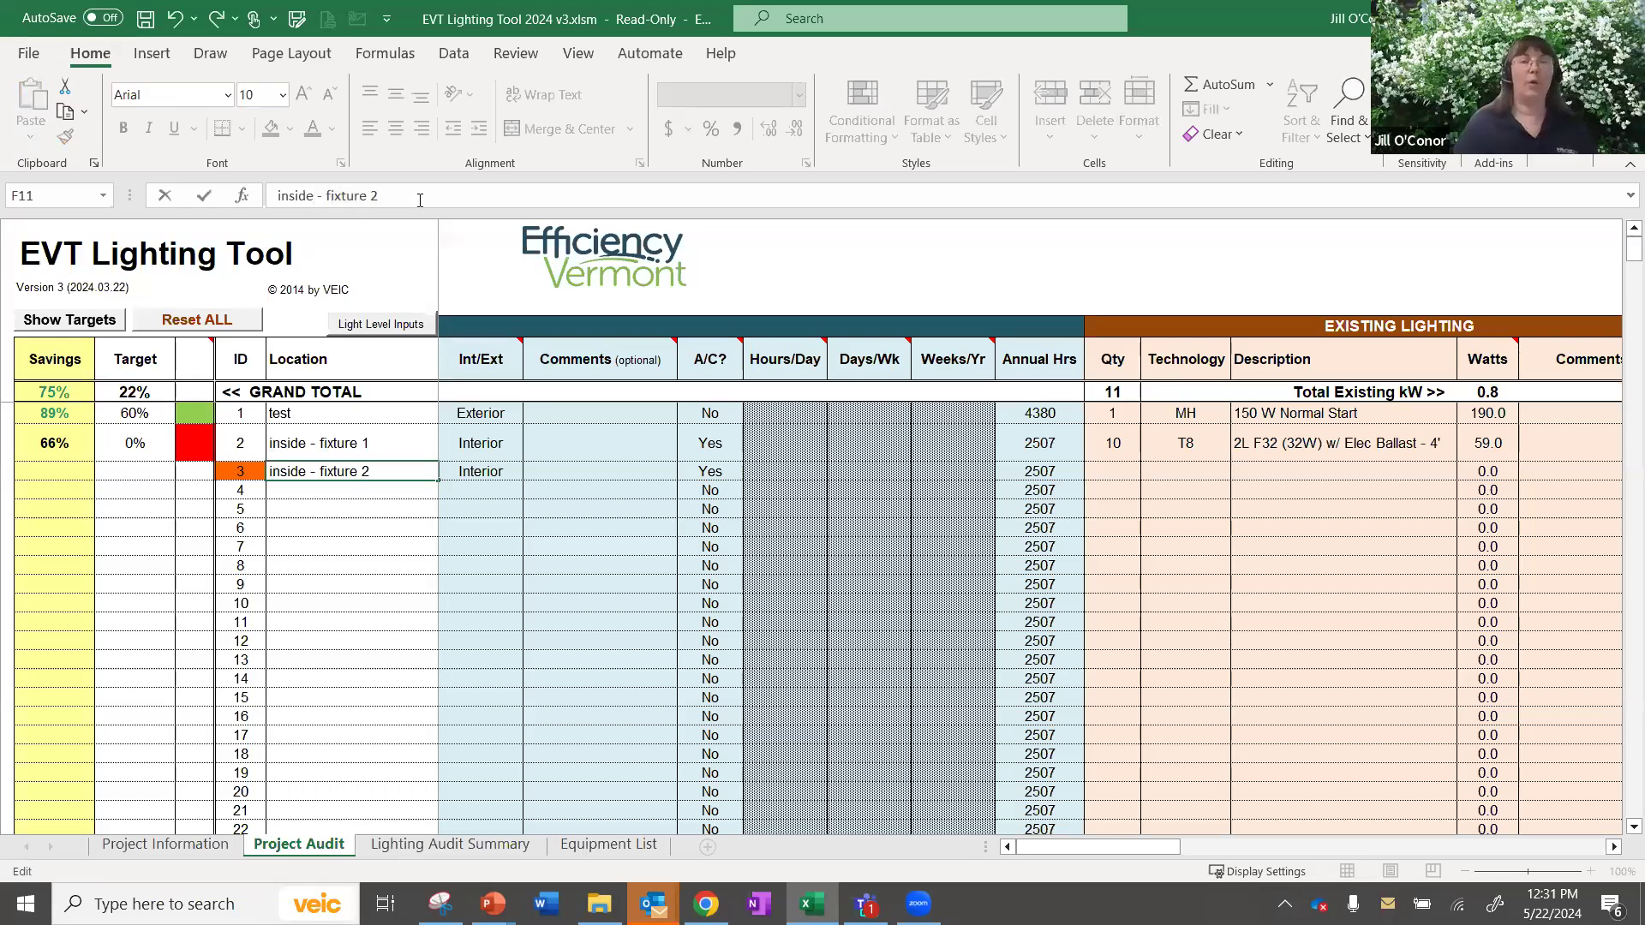
{"action": "key", "text": "Tab"}
Set line 3's existing lighting to a quantity of 5, technology INC and description 60 W Incandescent.
{"action": "left_click", "coordinate": [1118, 472]}
{"action": "type", "text": "5"}
{"action": "key", "text": "Tab"}
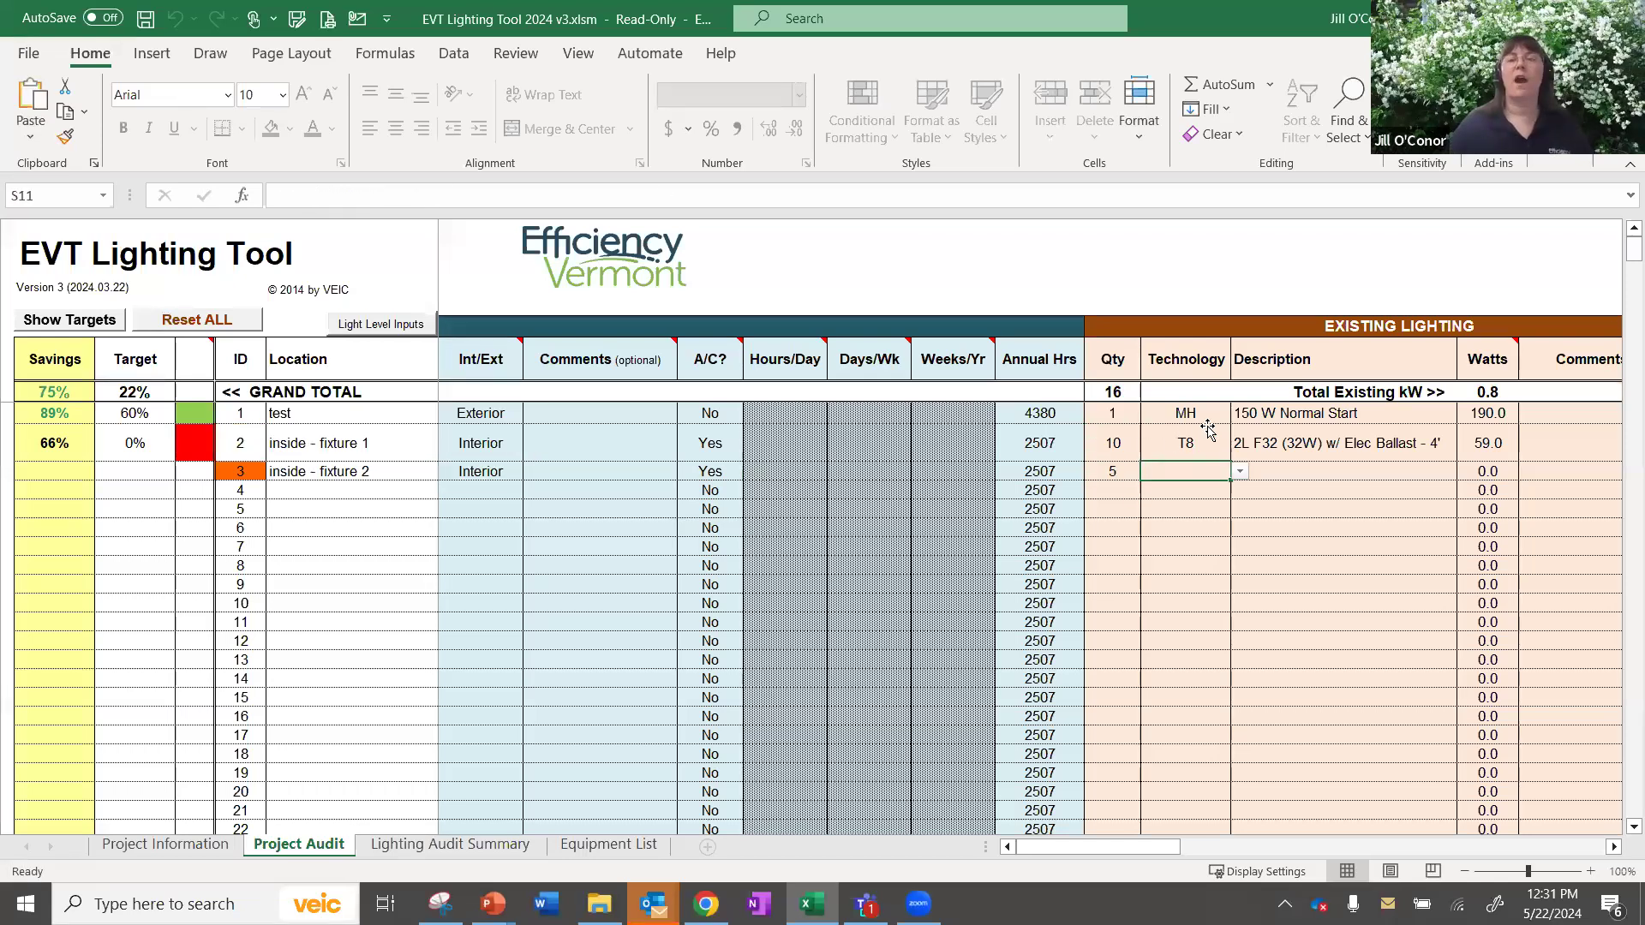
{"action": "left_click", "coordinate": [1234, 471]}
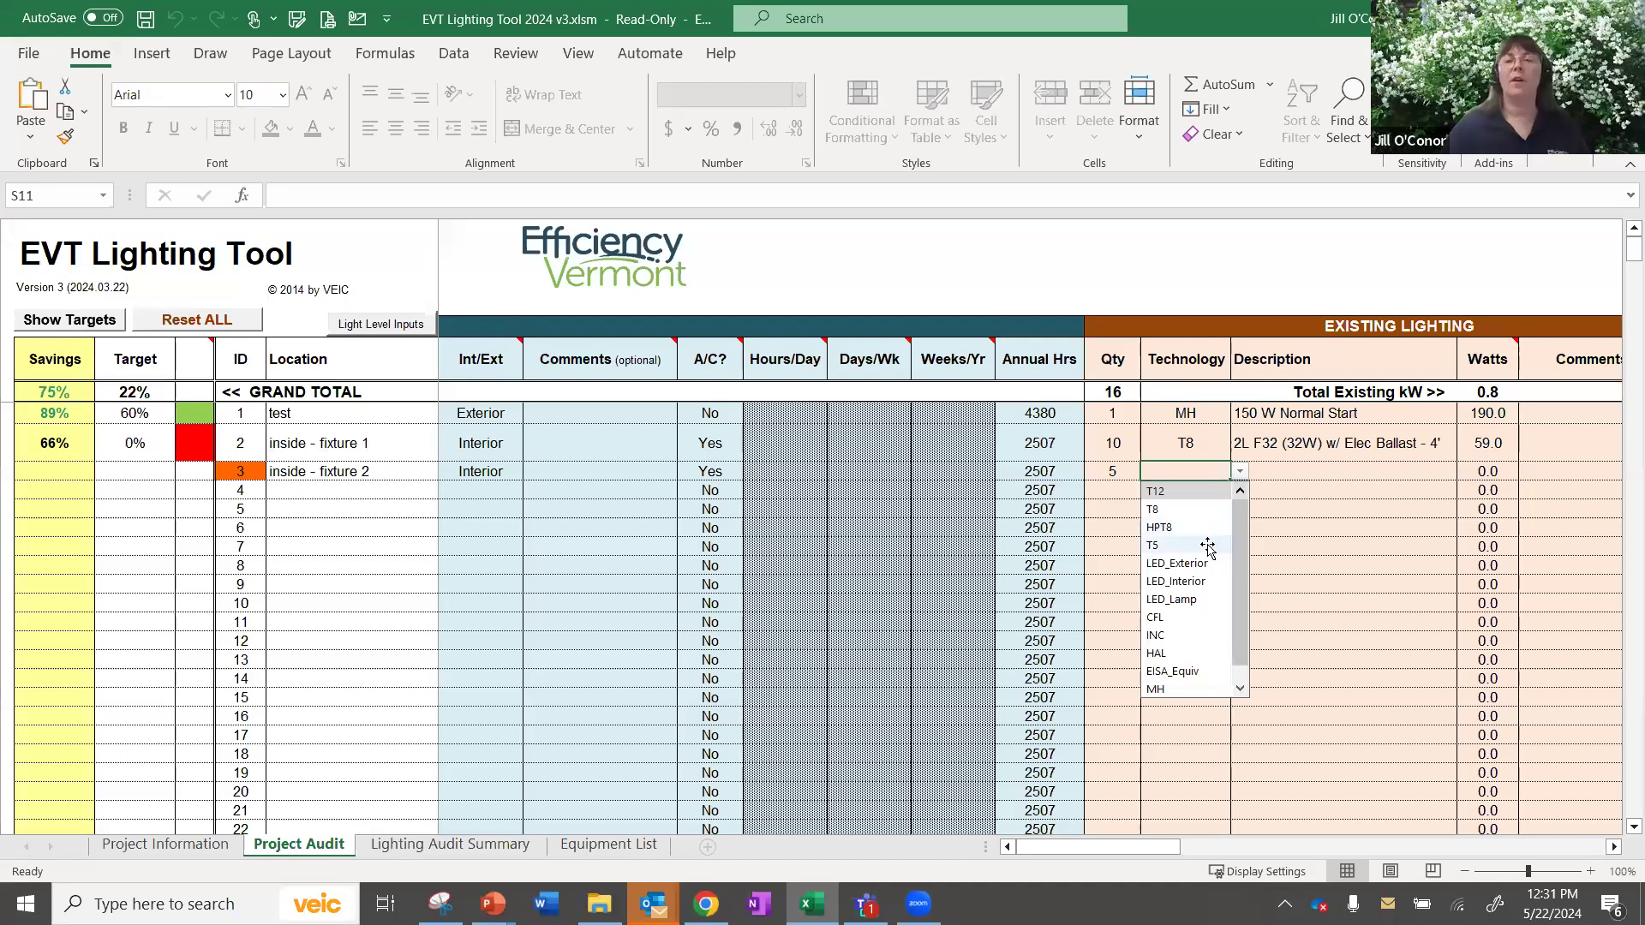
{"action": "left_click", "coordinate": [1183, 635]}
{"action": "left_click", "coordinate": [1338, 471]}
{"action": "left_click", "coordinate": [1466, 471]}
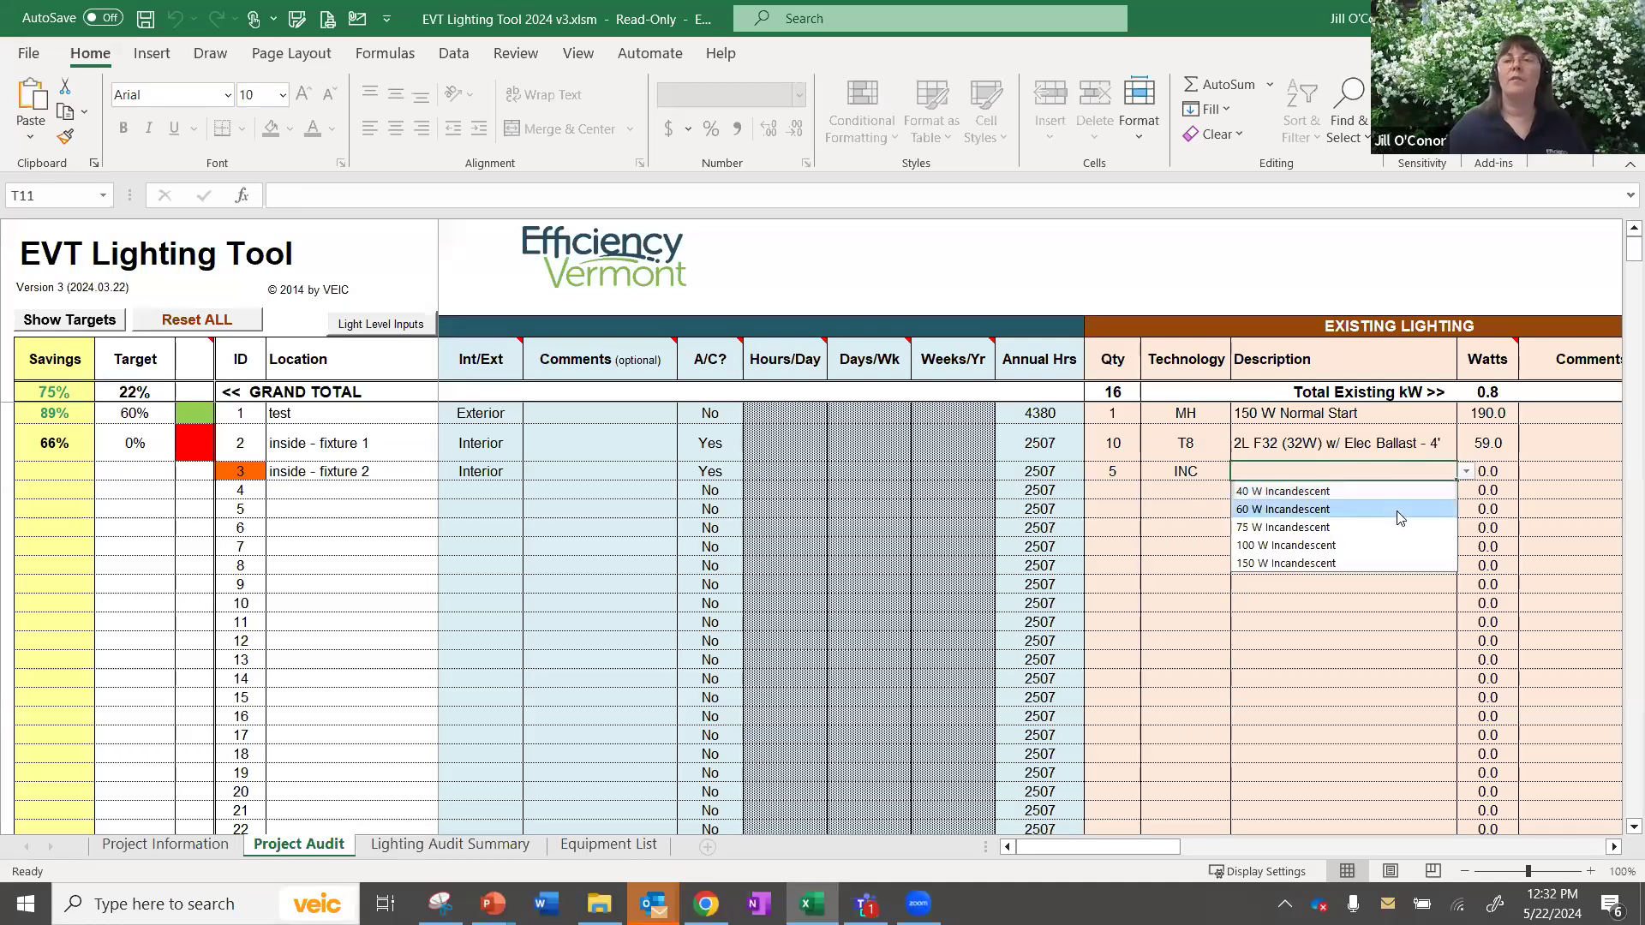
{"action": "left_click", "coordinate": [1411, 508]}
Set line 3's proposed lighting action to Retrofit Kit with a quantity of 5.
{"action": "key", "text": "Tab"}
{"action": "key", "text": "Tab"}
{"action": "key", "text": "Tab"}
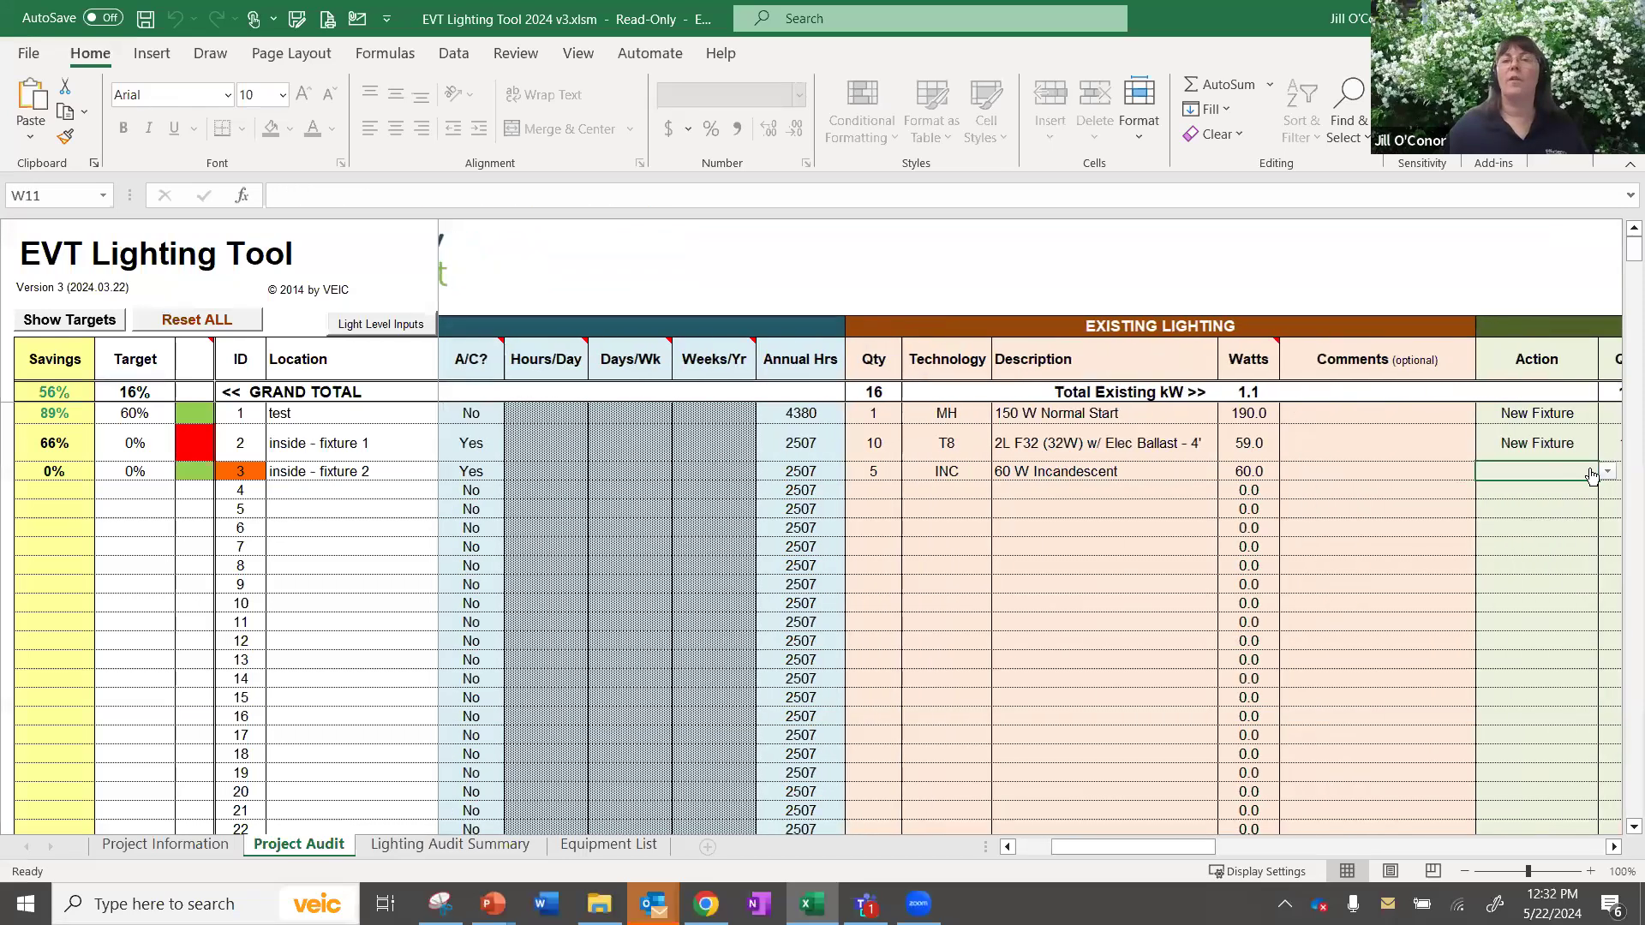
{"action": "left_click", "coordinate": [1605, 472]}
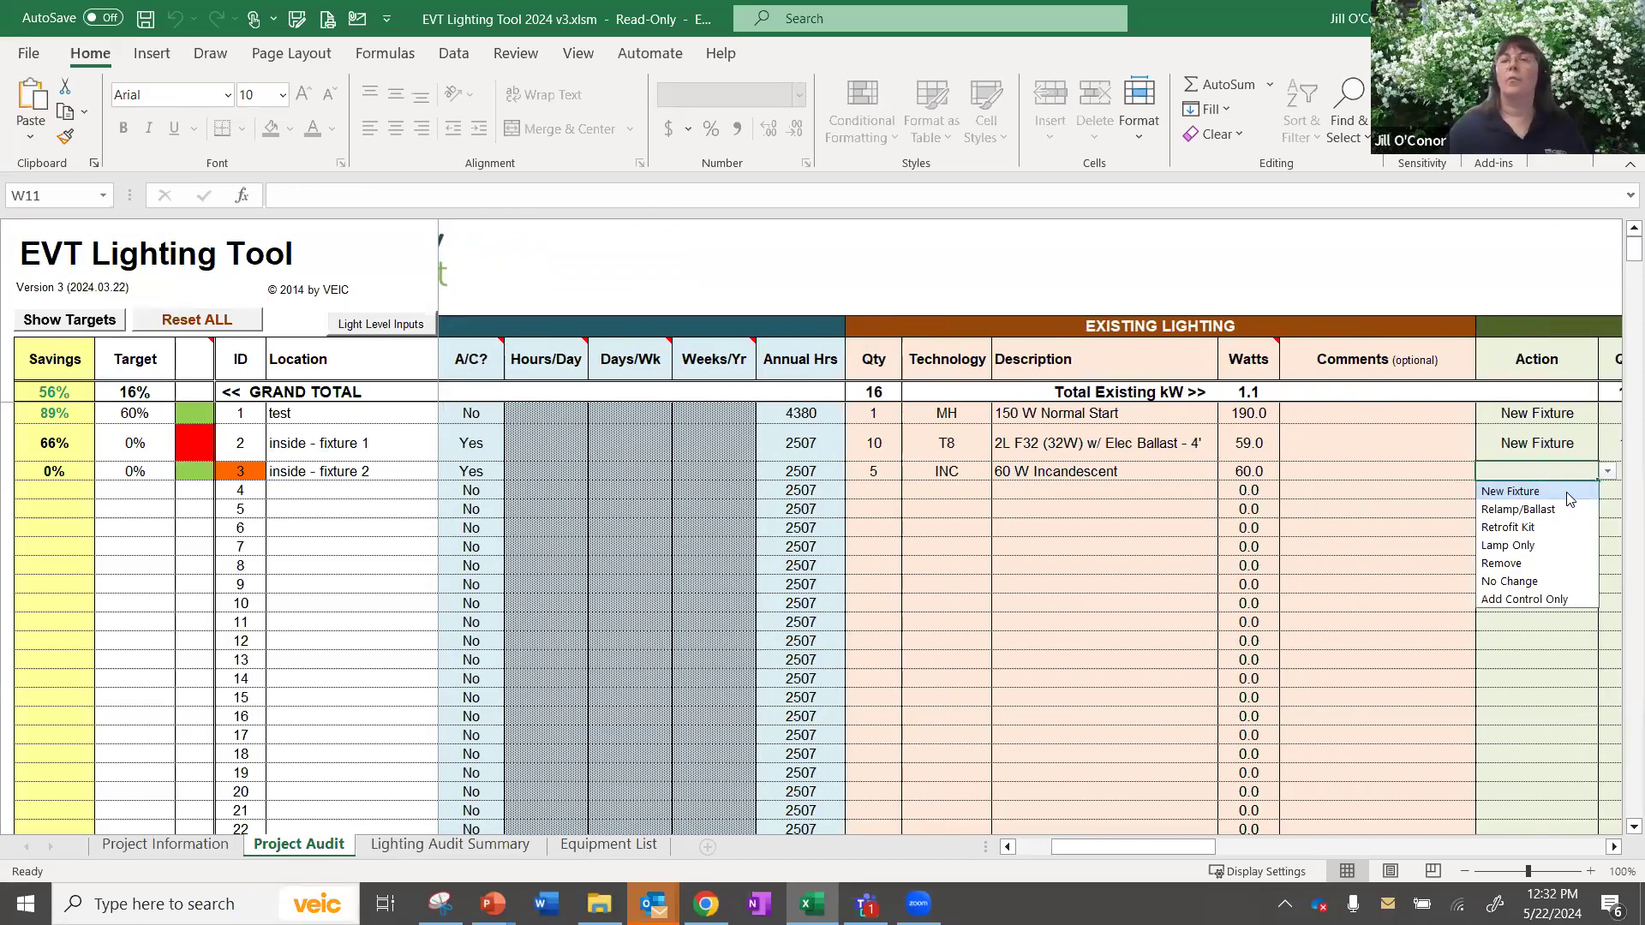
{"action": "left_click", "coordinate": [1541, 527]}
{"action": "key", "text": "Tab"}
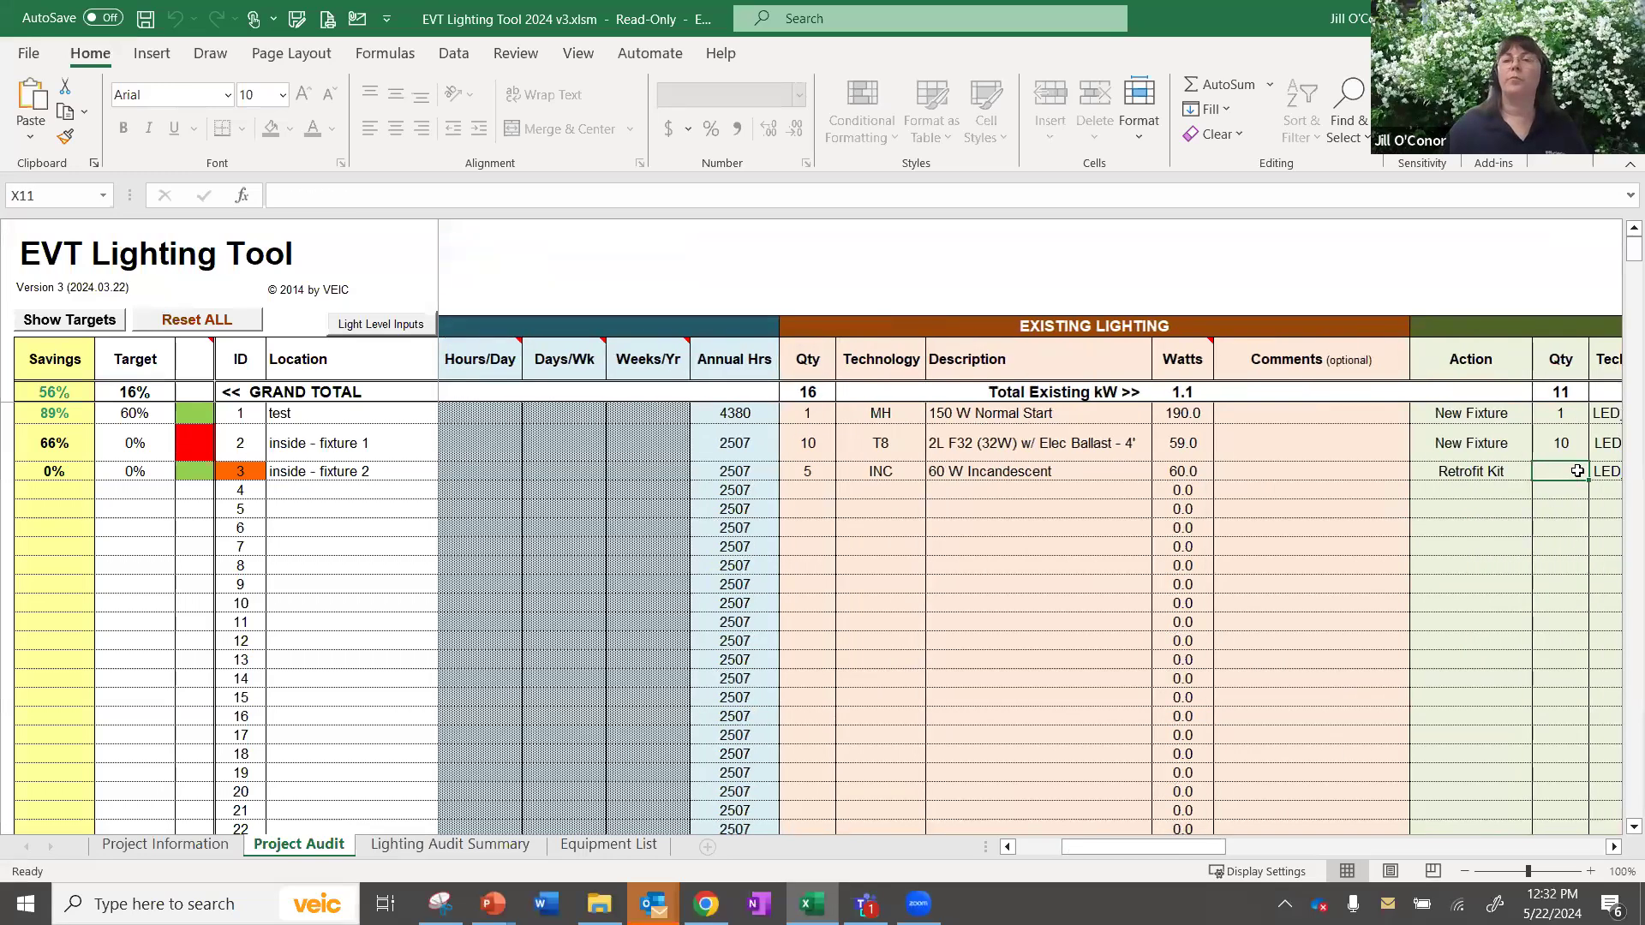
{"action": "type", "text": "5"}
{"action": "key", "text": "Tab"}
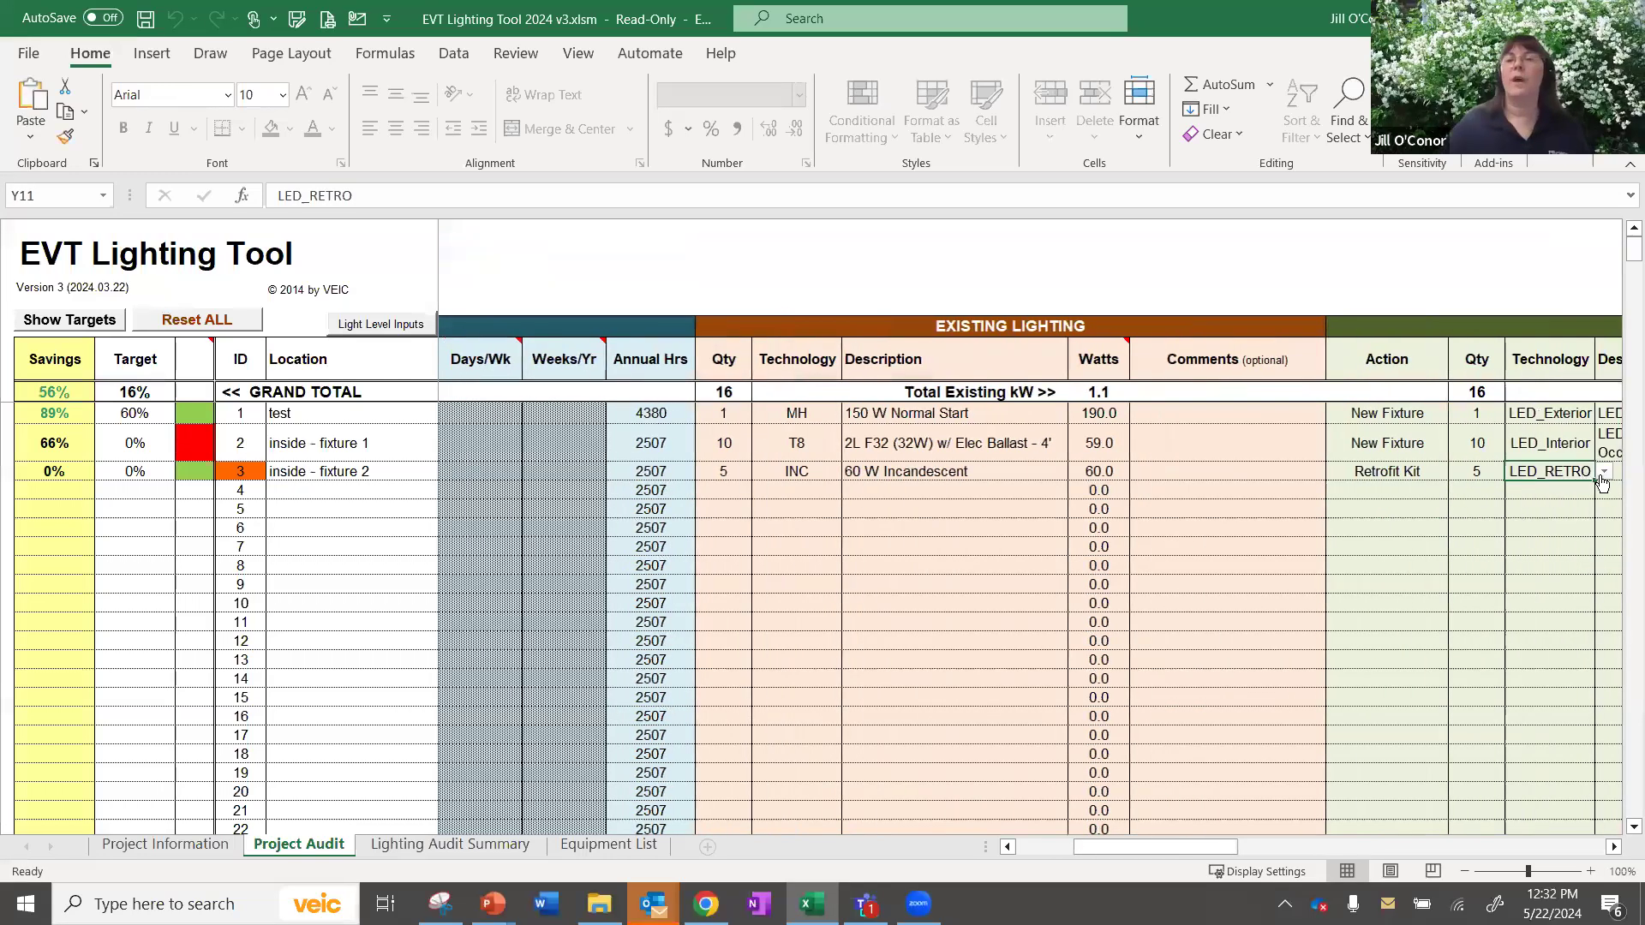
Examine the proposed description choices offered for line 3's LED_RETRO technology.
{"action": "left_click_drag", "start_coordinate": [1234, 847], "coordinate": [1288, 848]}
{"action": "left_click", "coordinate": [1356, 469]}
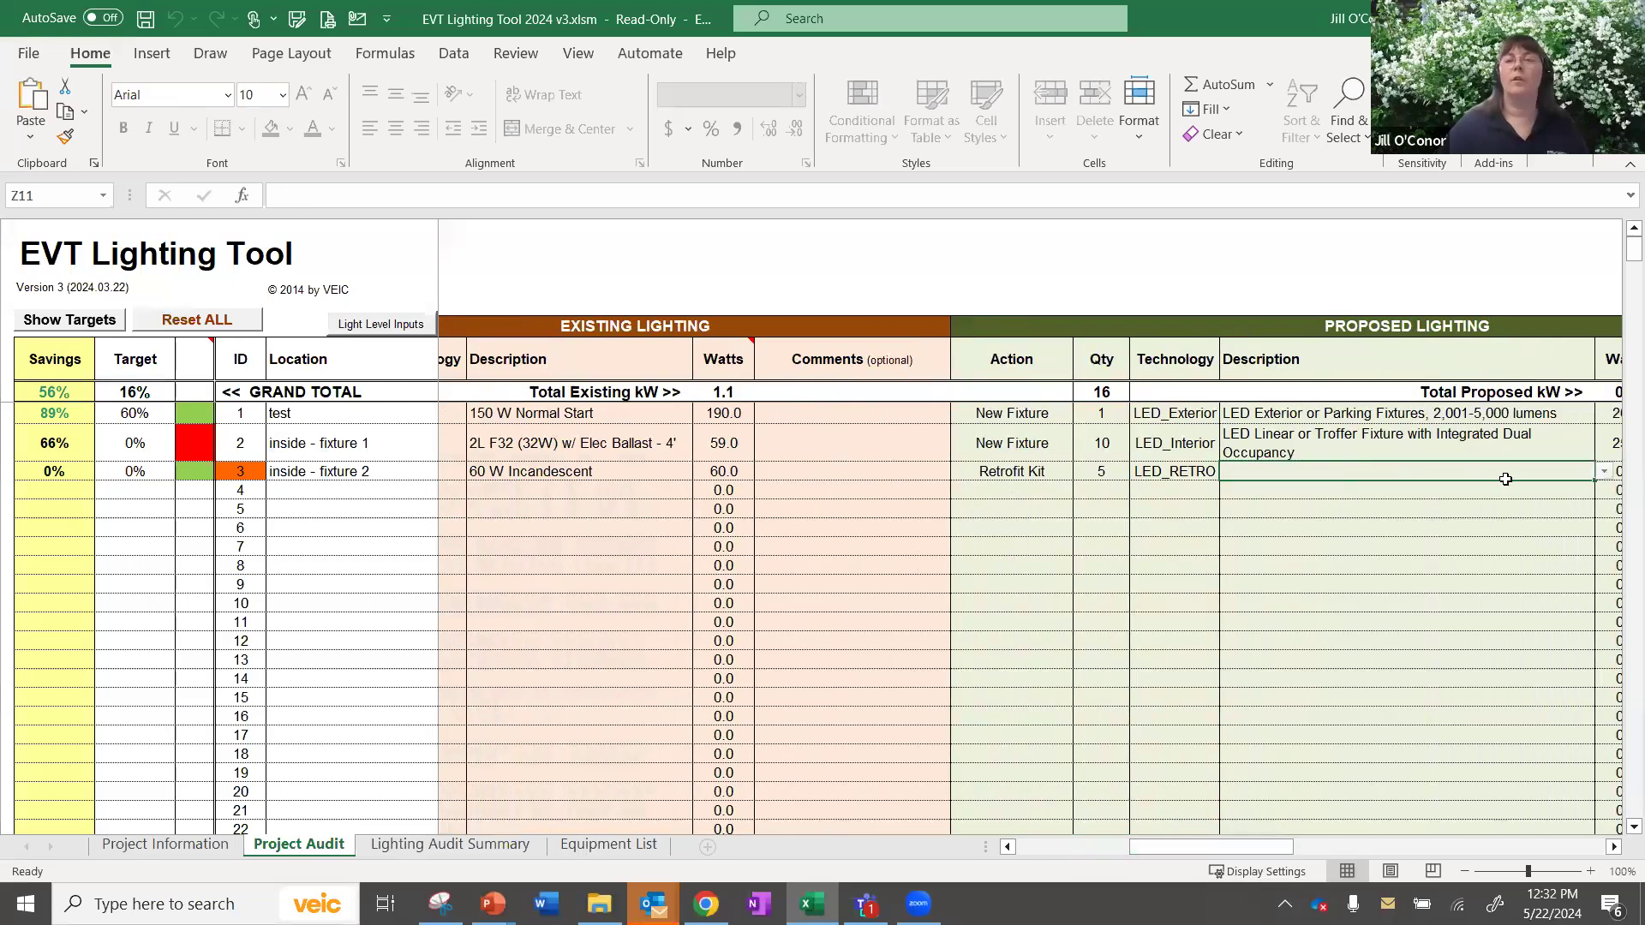
{"action": "left_click", "coordinate": [1602, 470]}
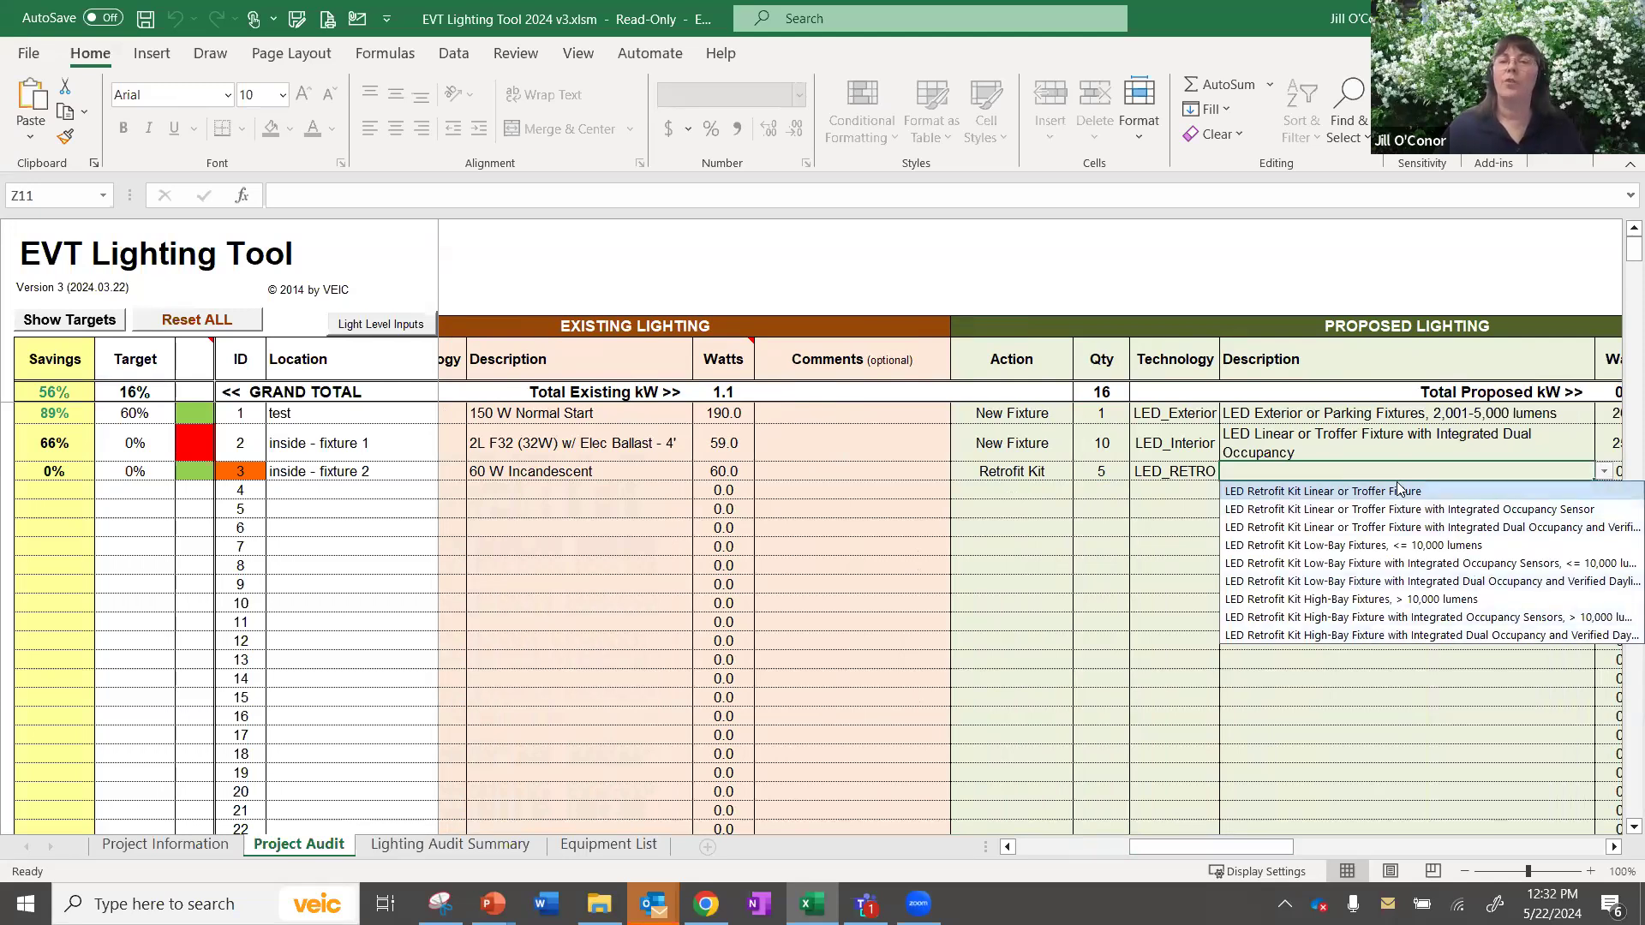
Change line 3's proposed action to New Fixture and its technology to LED_Interior.
{"action": "left_click", "coordinate": [1033, 472]}
{"action": "left_click", "coordinate": [1082, 471]}
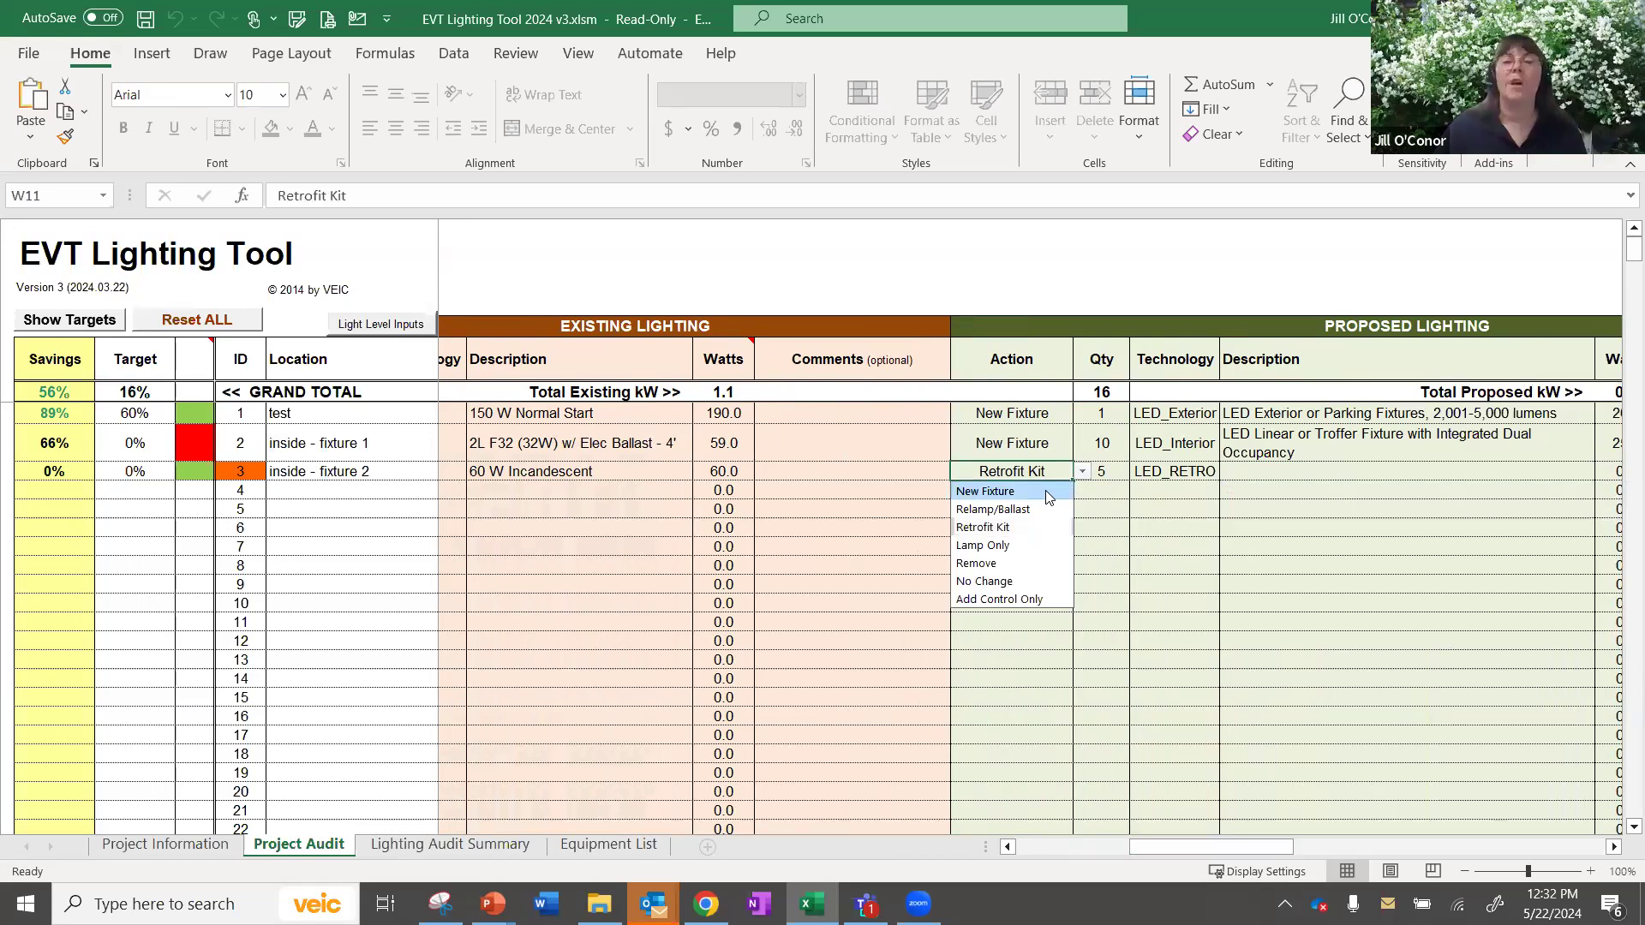
{"action": "left_click", "coordinate": [1045, 490]}
{"action": "left_click", "coordinate": [1195, 472]}
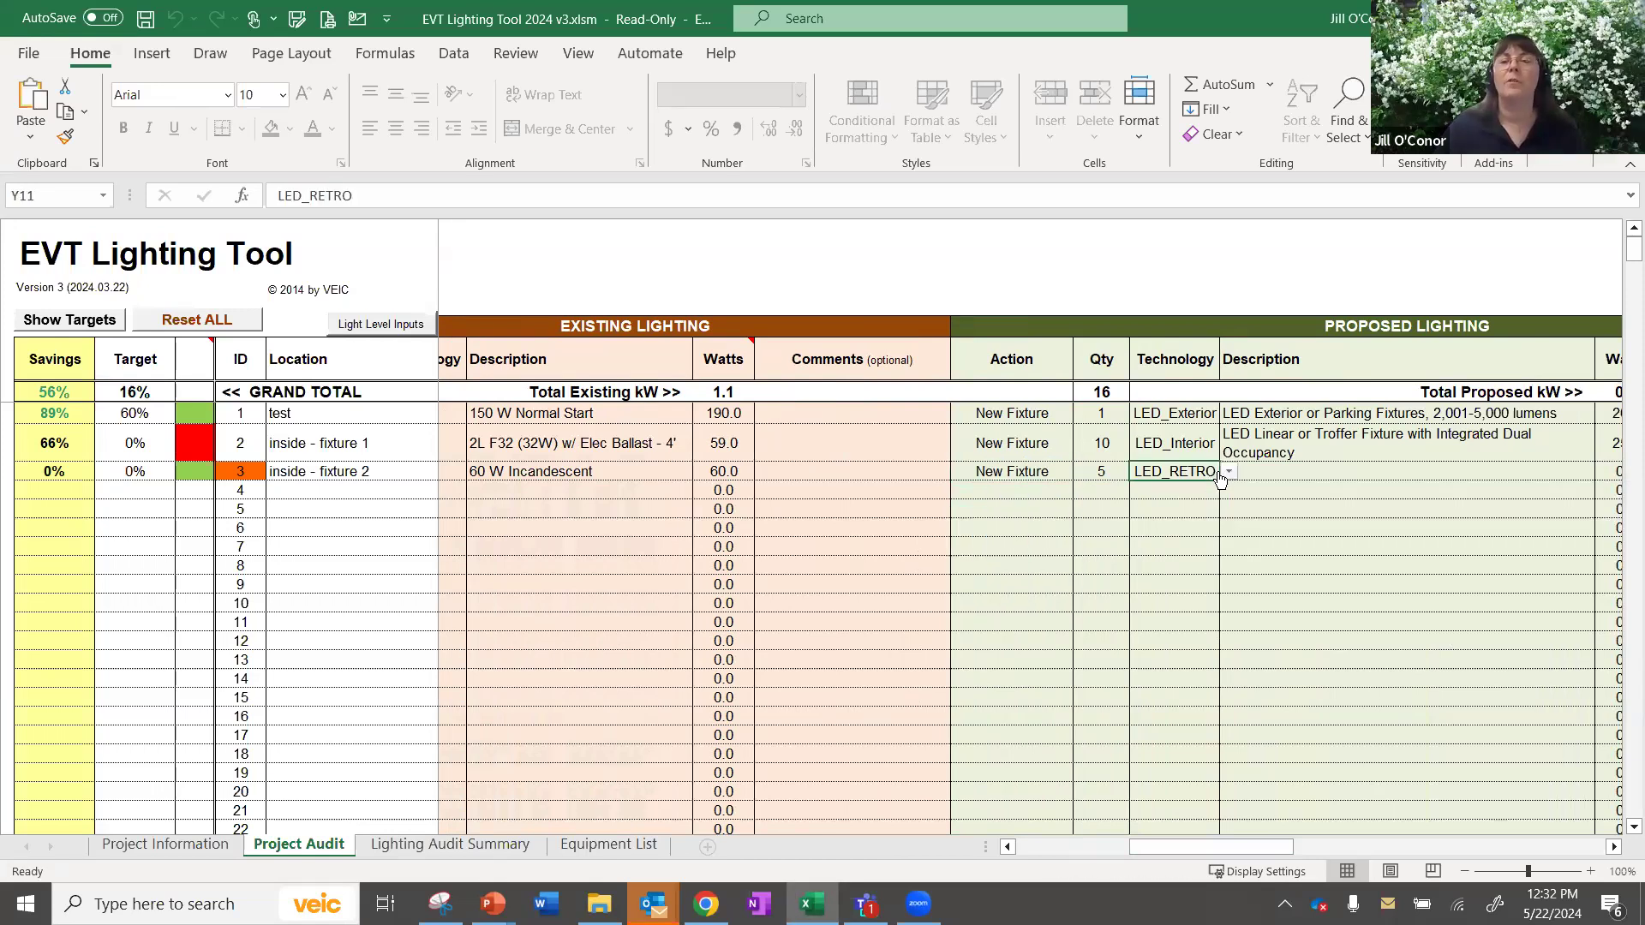
{"action": "left_click", "coordinate": [1228, 471]}
{"action": "left_click", "coordinate": [1165, 509]}
{"action": "left_click", "coordinate": [1250, 454]}
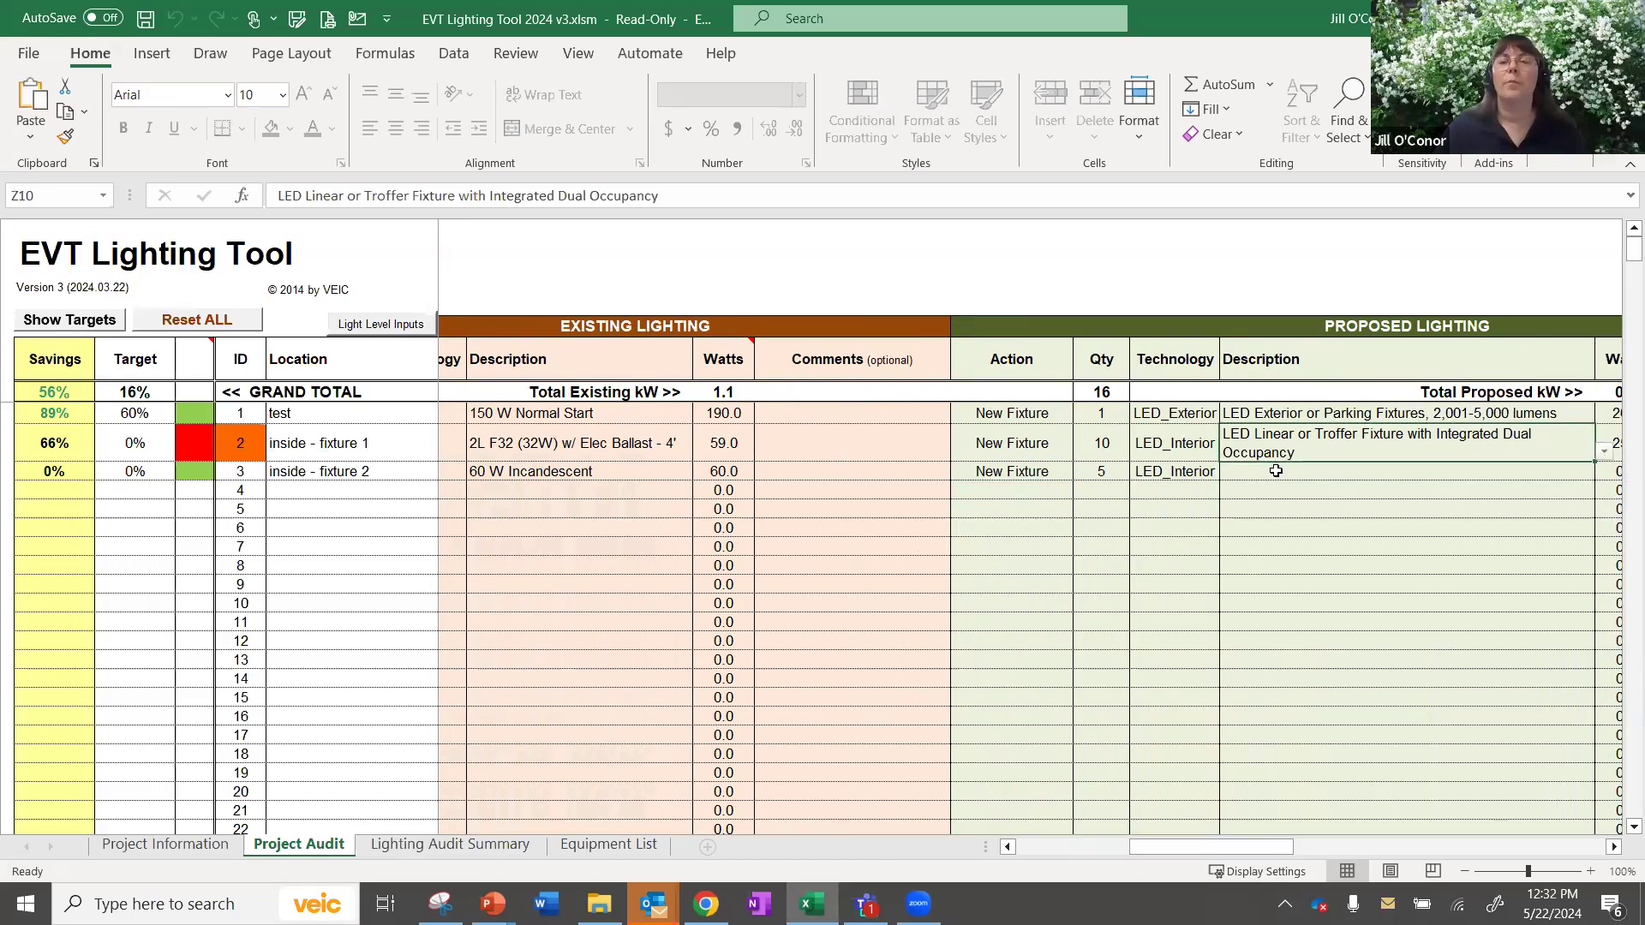
Set line 3's proposed description to LED Other Indoor fixture (Downlight, Track, Vanity, Ceiling mount, etc.).
{"action": "left_click", "coordinate": [1274, 470]}
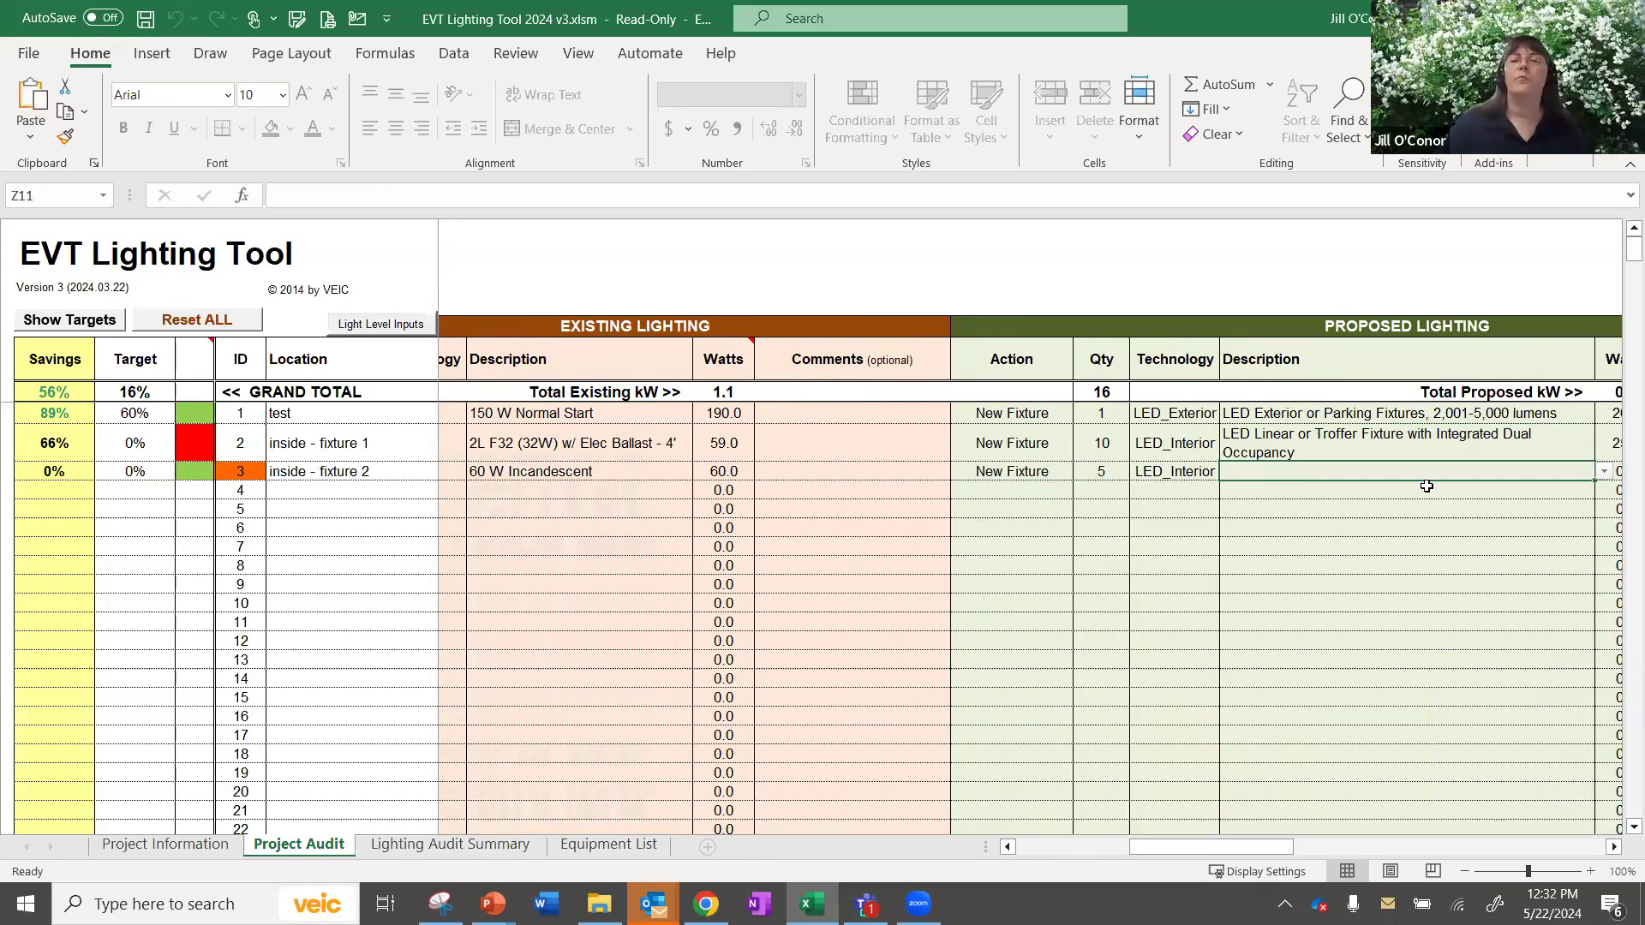
{"action": "left_click", "coordinate": [1600, 472]}
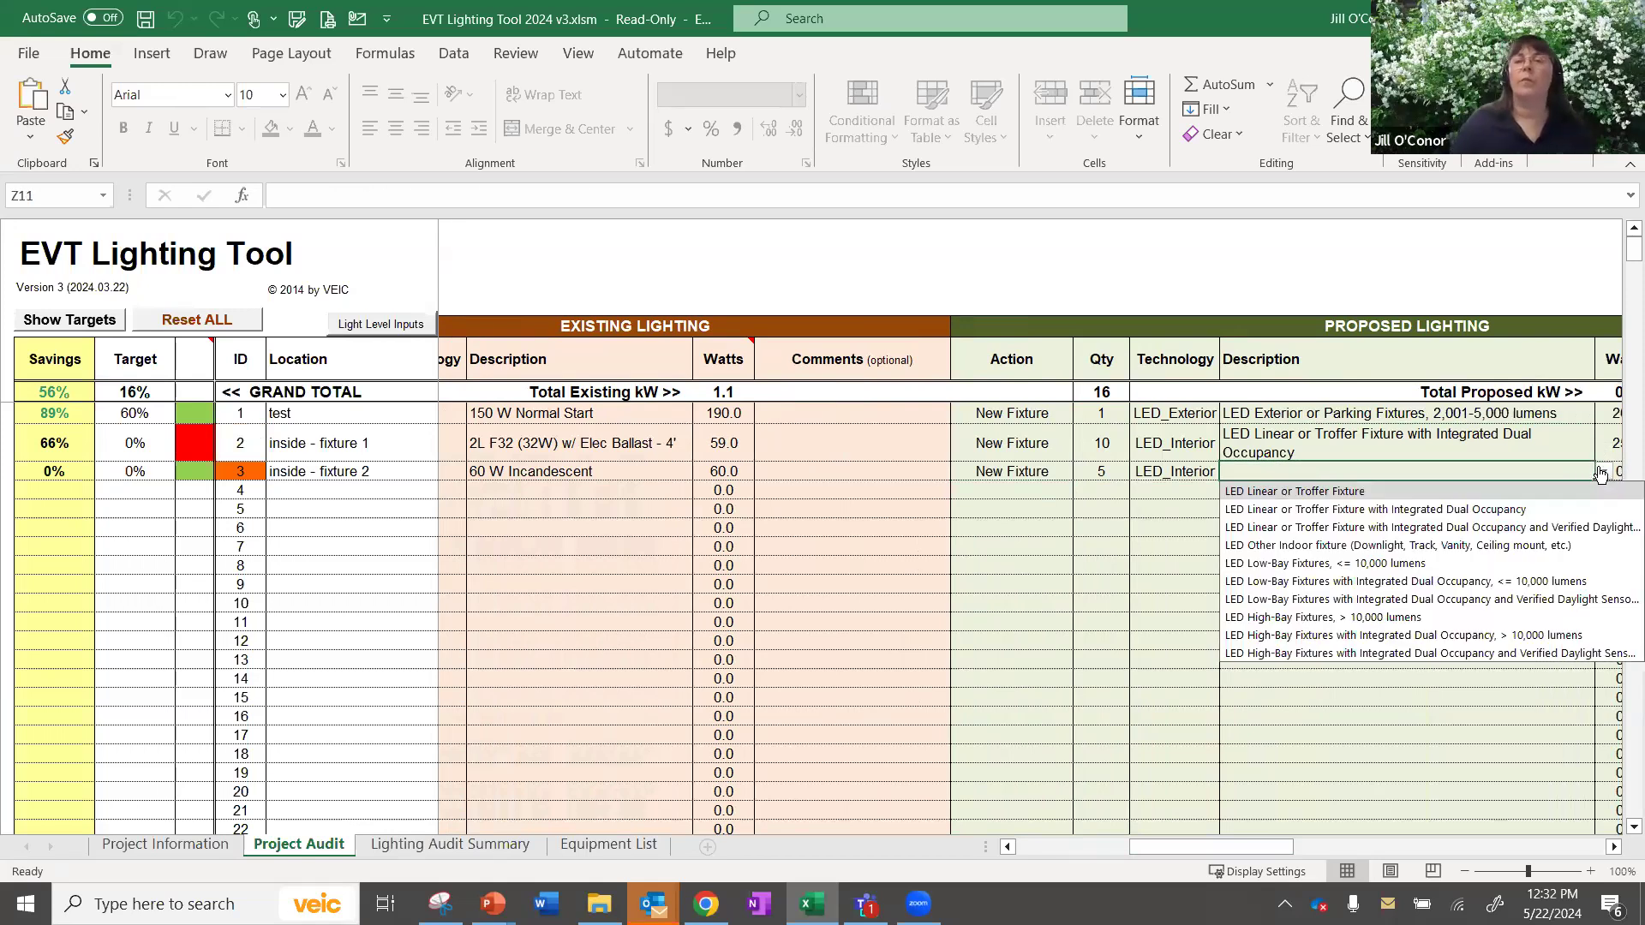
{"action": "left_click", "coordinate": [1585, 545]}
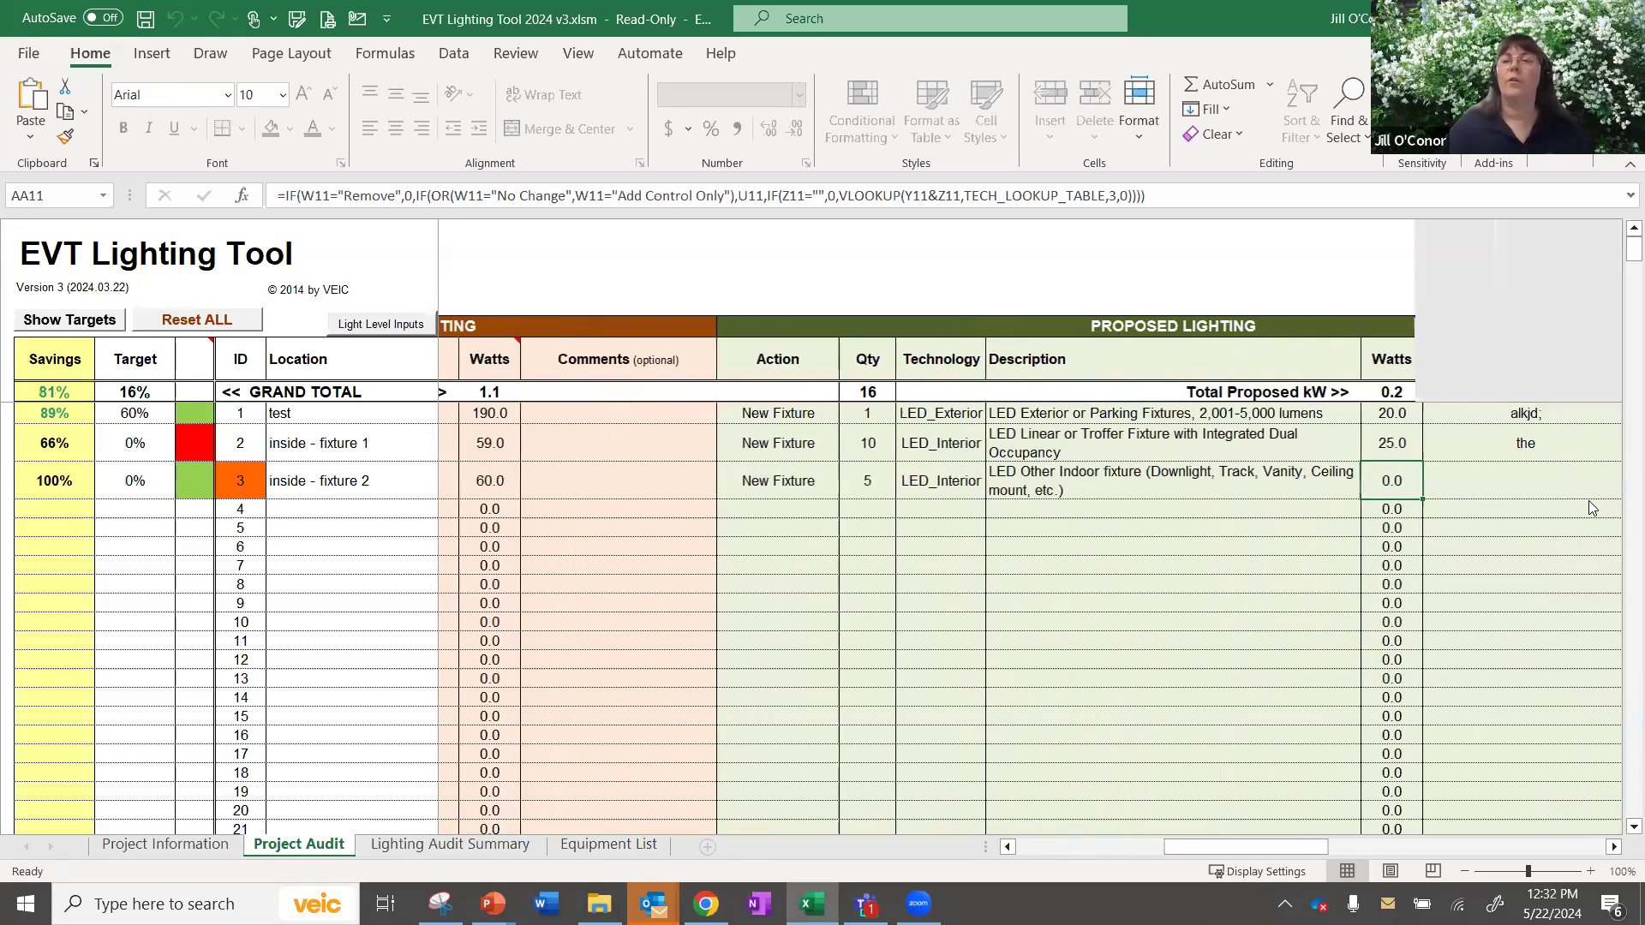
Set line 3's proposed watts to 10 and enter "downlight" as its proposed lighting comment.
{"action": "left_click", "coordinate": [1505, 467]}
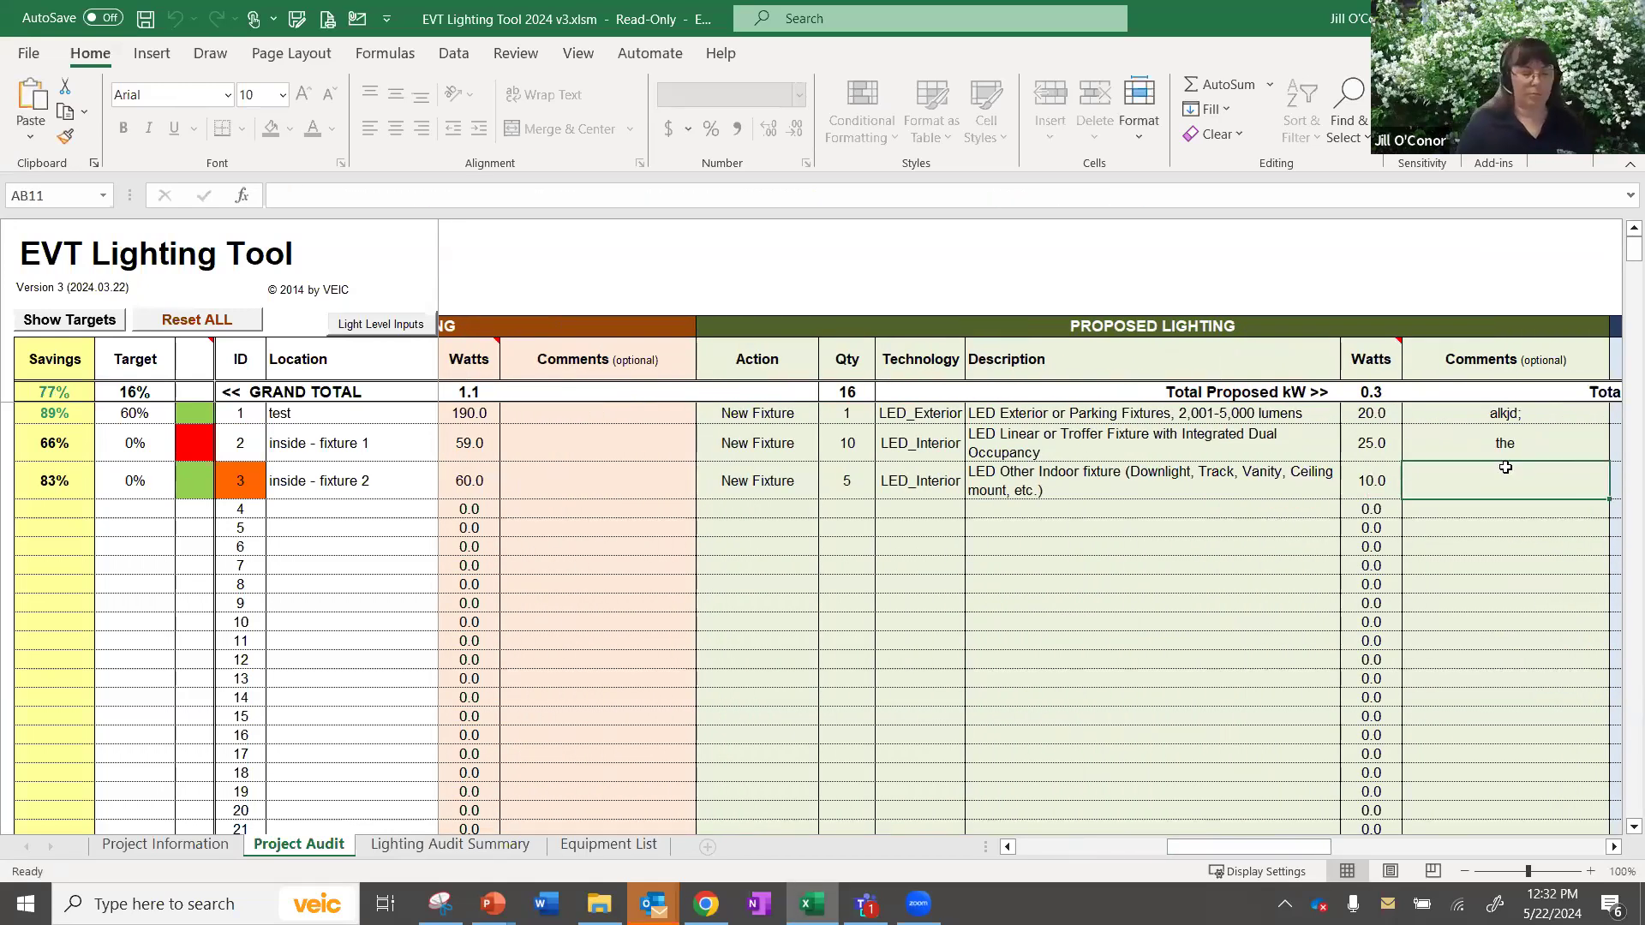
{"action": "type", "text": "downlight"}
{"action": "key", "text": "Tab"}
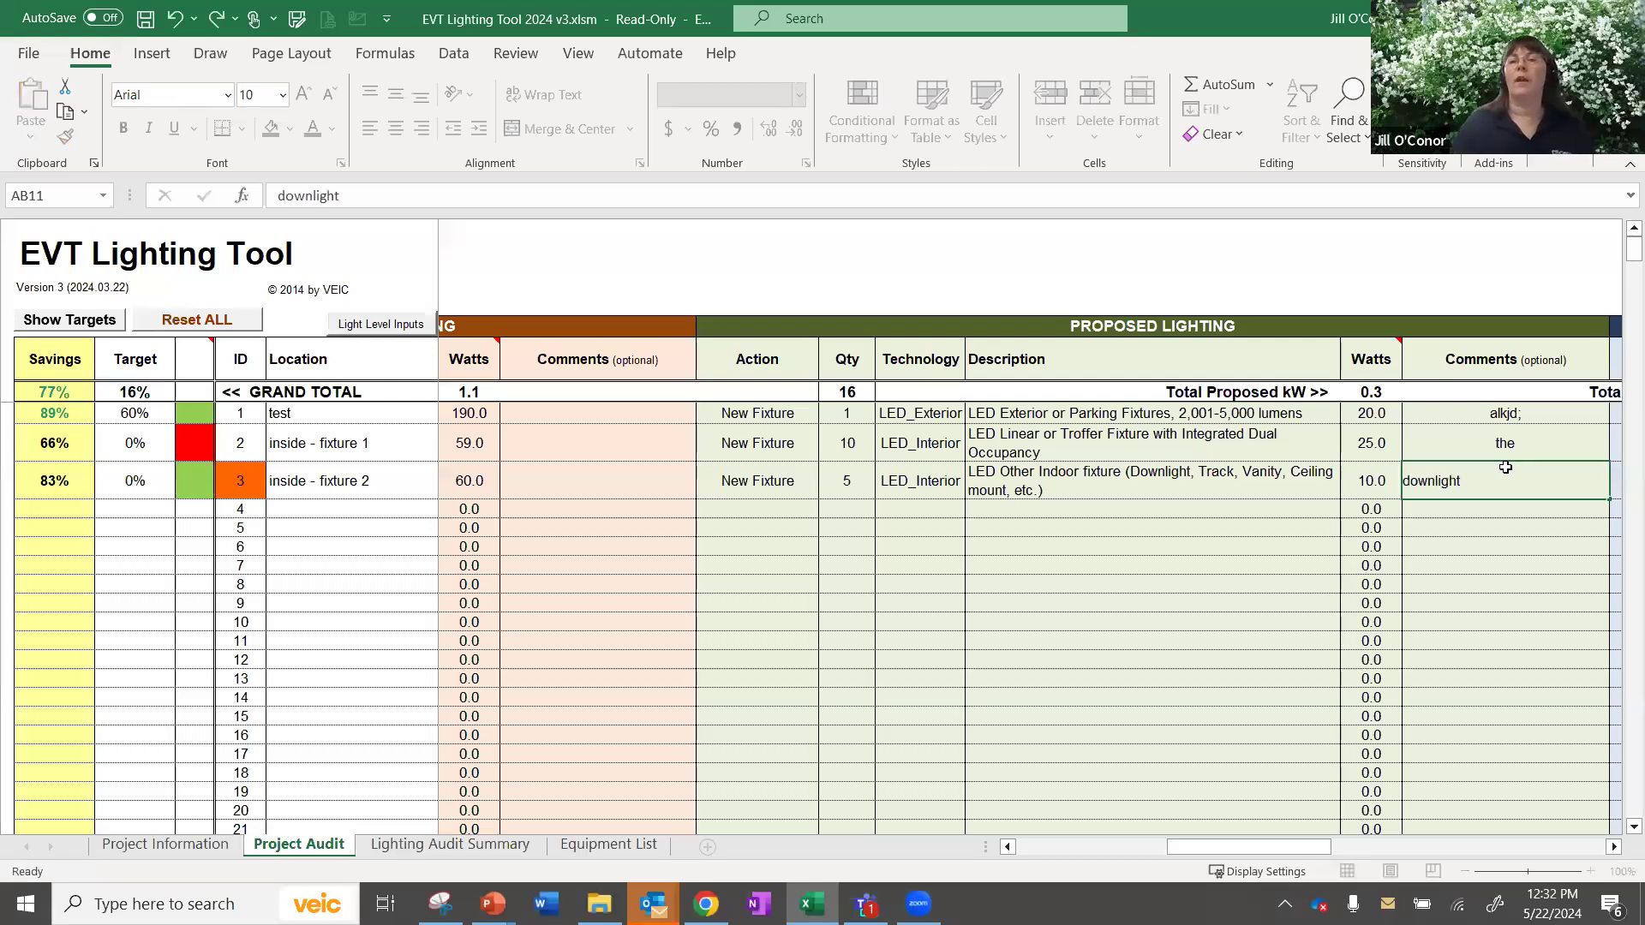
Review line 3's proposed controls fields in the Project Audit, then select line 4's Location cell.
{"action": "key", "text": "Tab"}
{"action": "key", "text": "Tab"}
{"action": "key", "text": "Tab"}
{"action": "key", "text": "Tab"}
{"action": "key", "text": "Tab"}
{"action": "key", "text": "Tab"}
{"action": "key", "text": "Tab"}
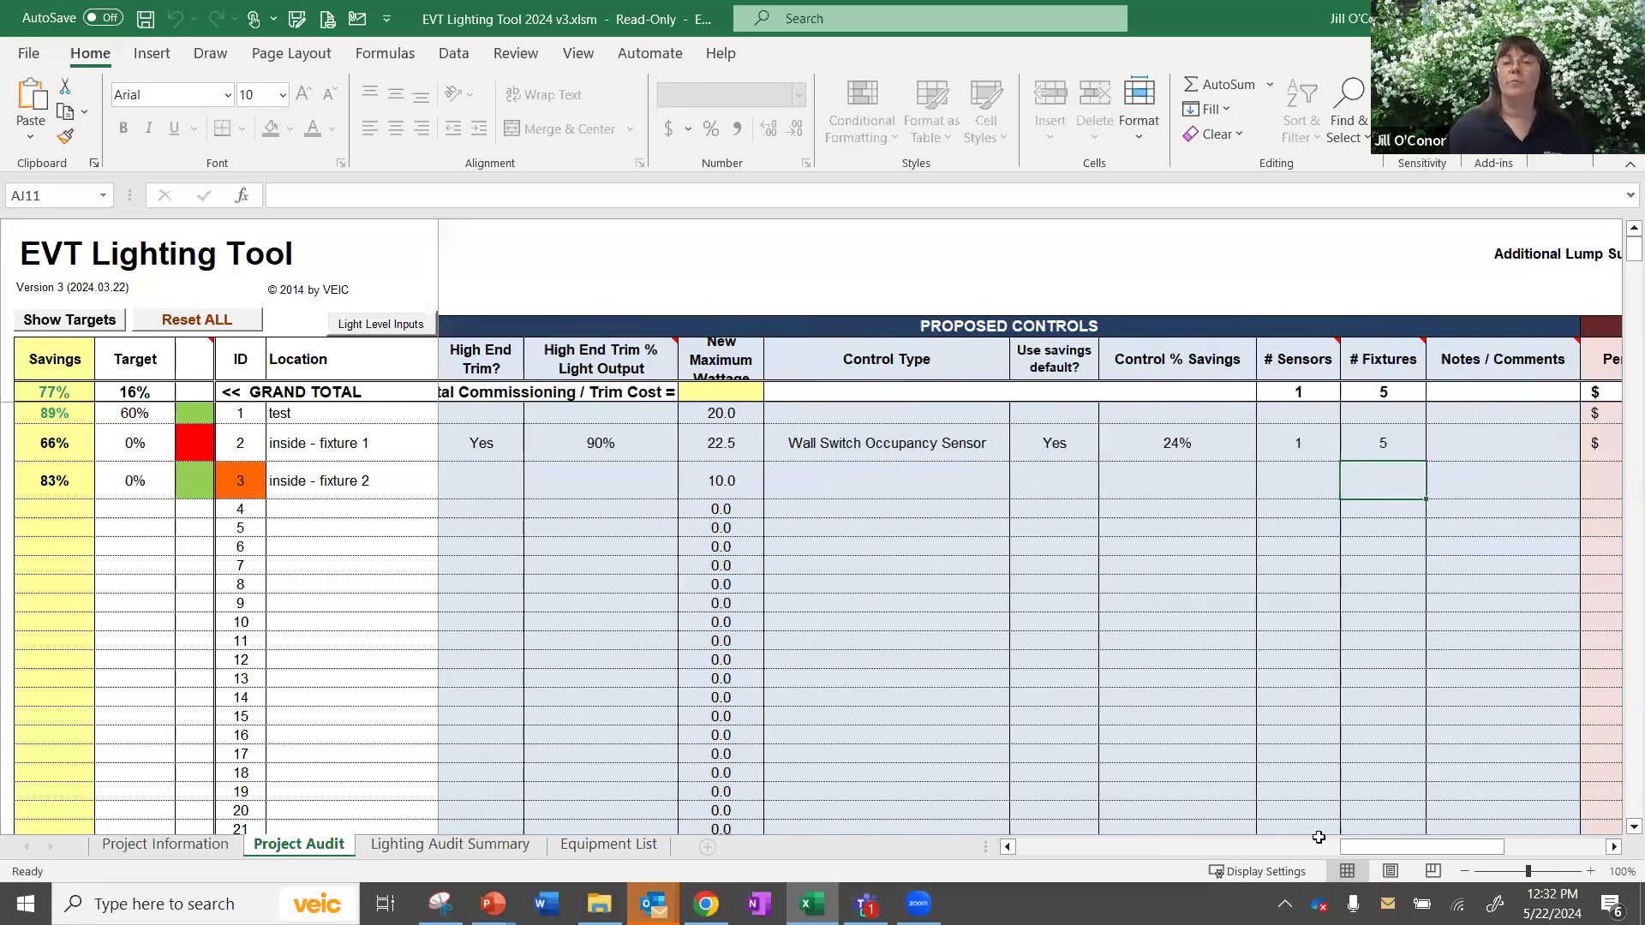
{"action": "left_click_drag", "start_coordinate": [1356, 843], "coordinate": [1015, 847]}
{"action": "left_click", "coordinate": [354, 511]}
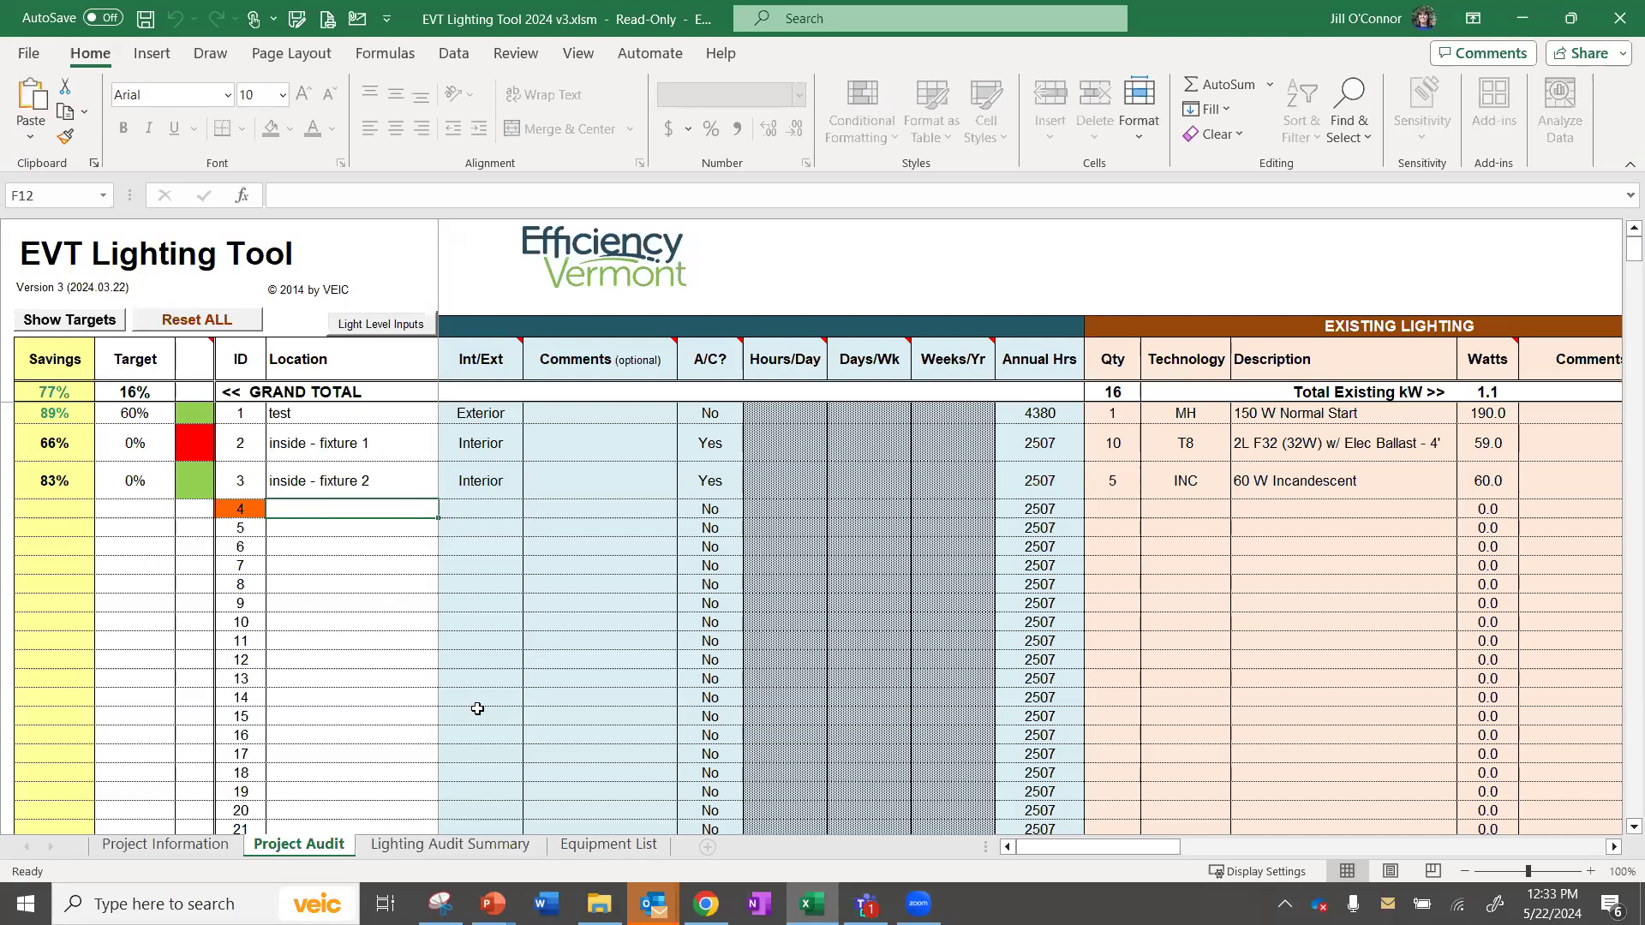
Review the Lighting Audit Summary, covering annual use and savings, project costs and payback.
{"action": "left_click", "coordinate": [505, 846]}
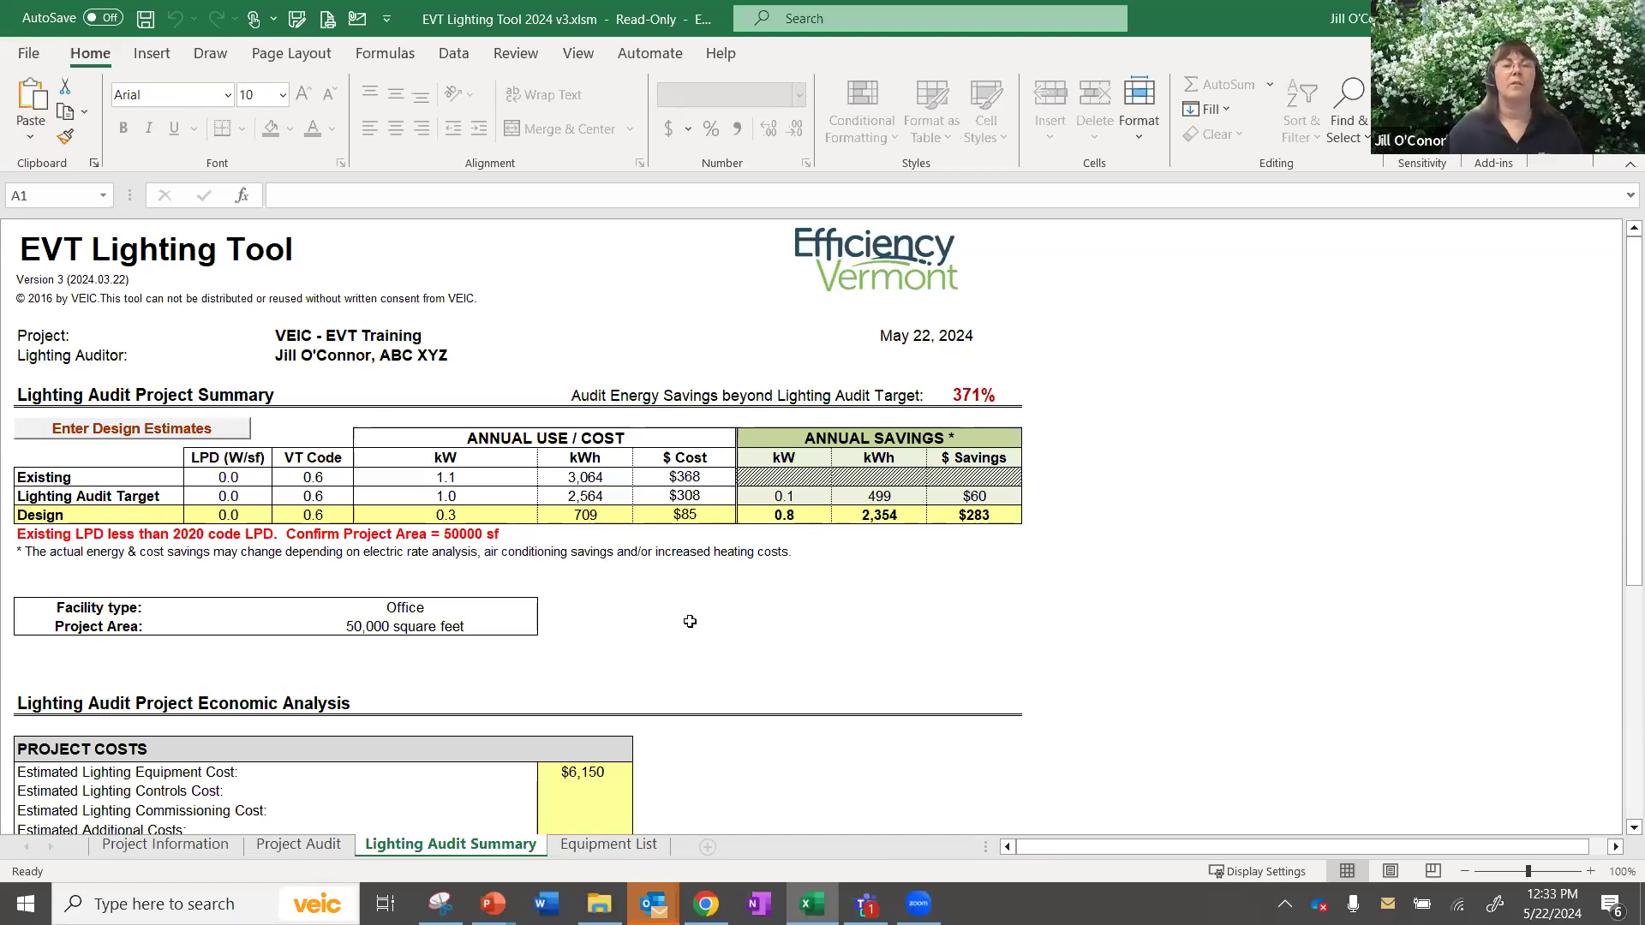
{"action": "scroll", "coordinate": [683, 617], "scroll_direction": "down", "scroll_amount": 3}
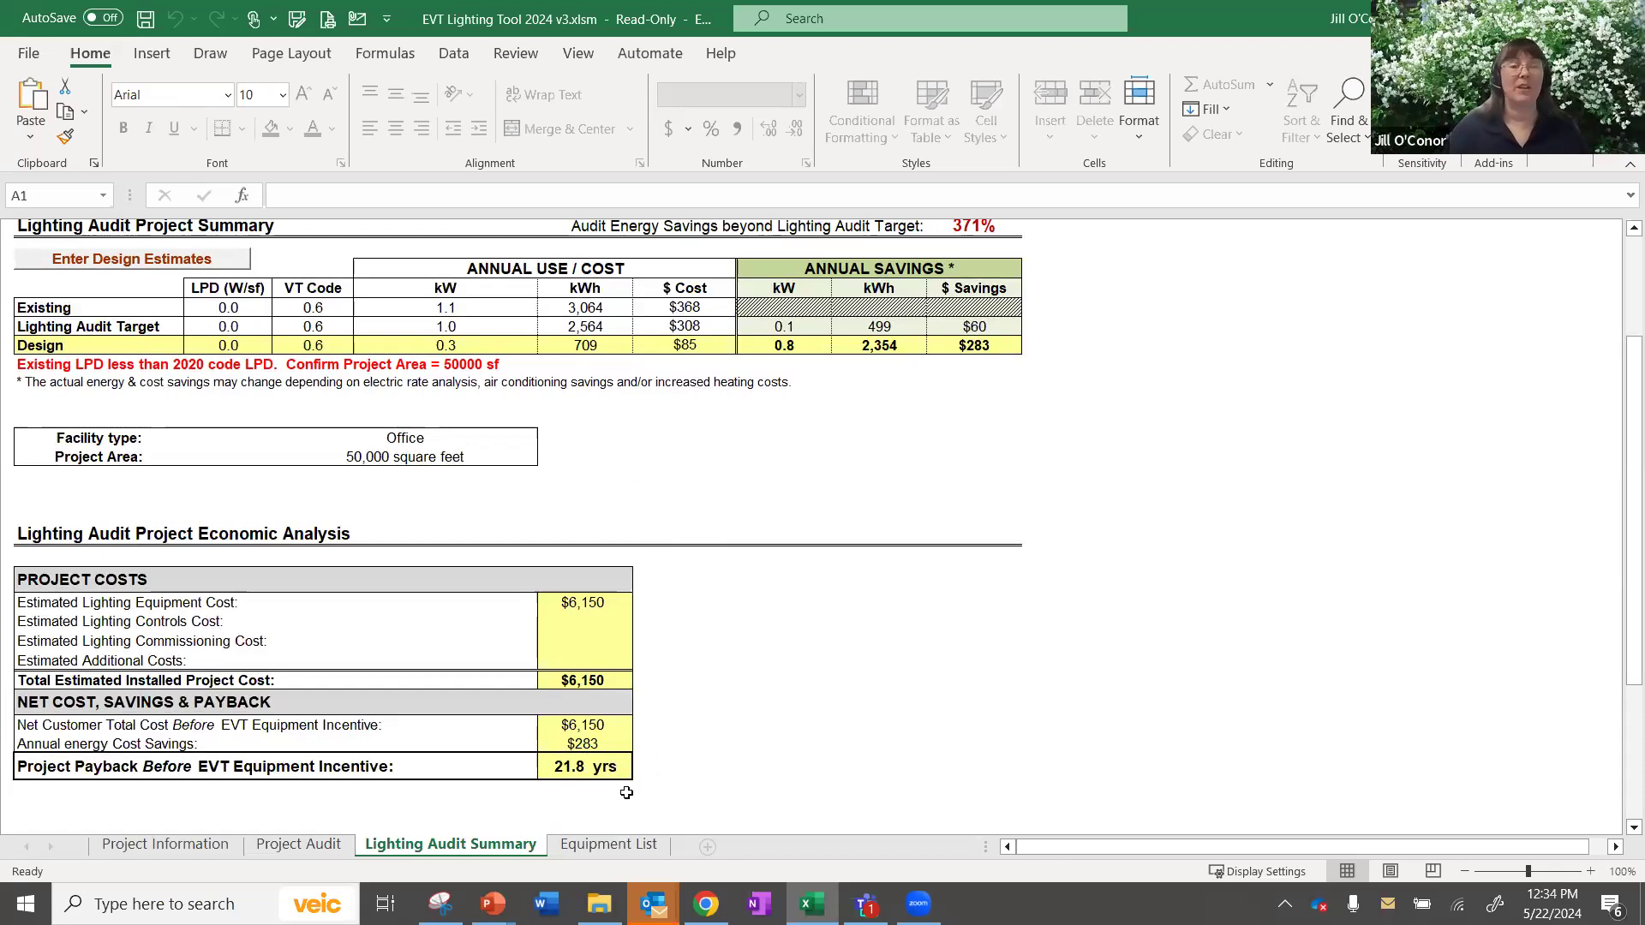
Try to clear the Fixture Comments of lines 1 to 3 in the Equipment List.
{"action": "left_click", "coordinate": [634, 845]}
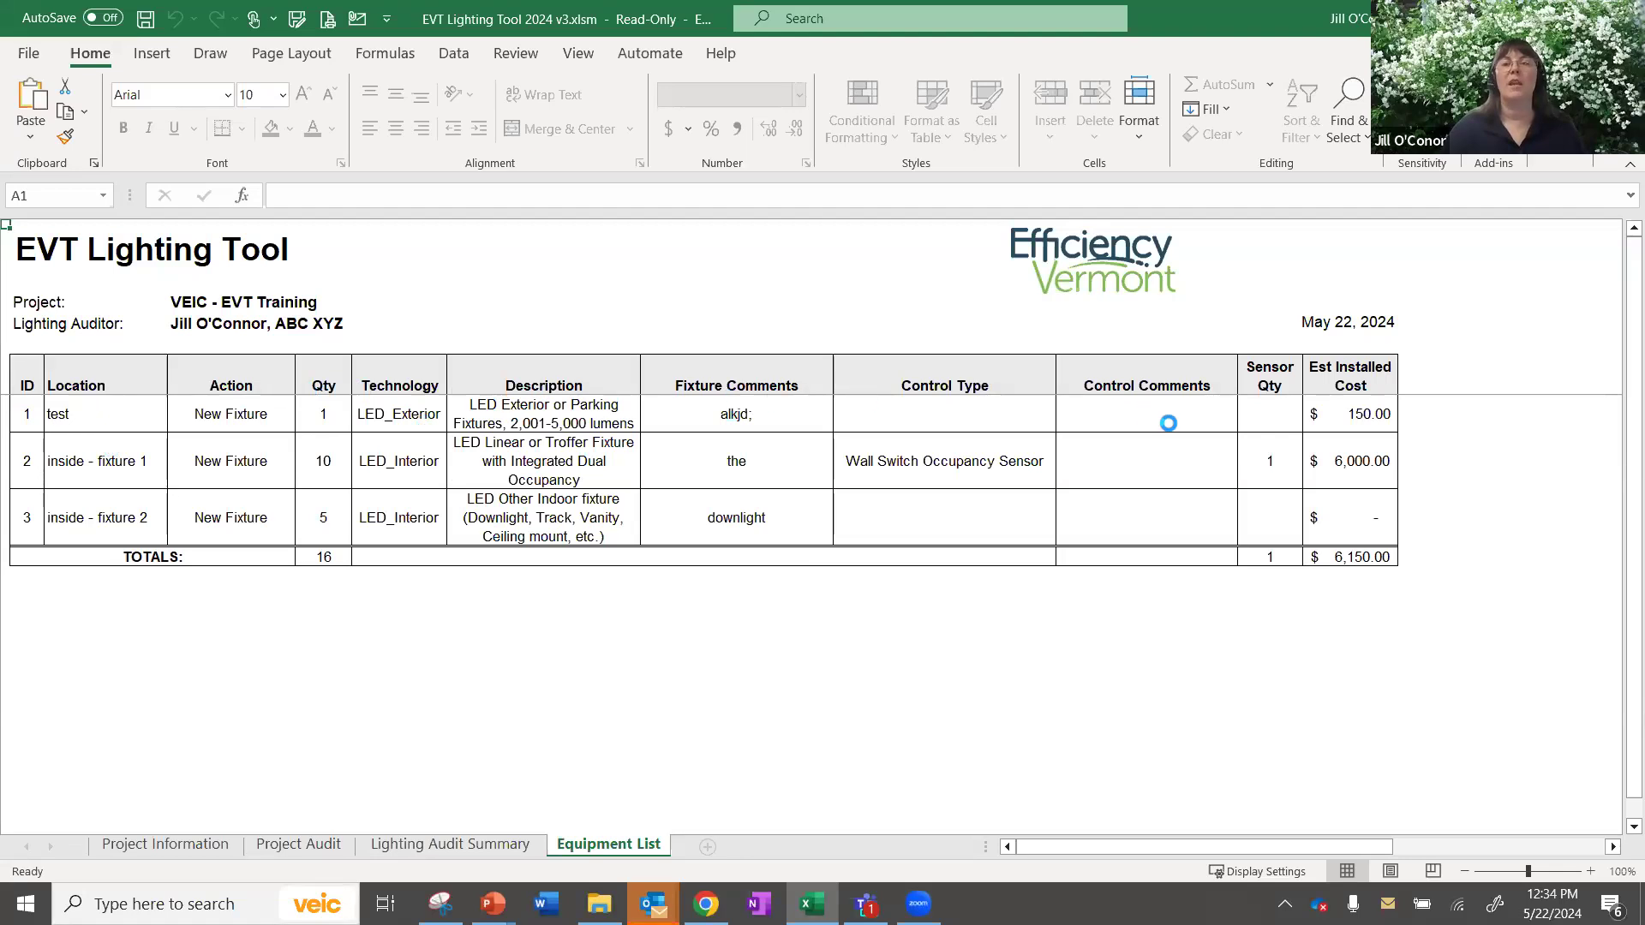
{"action": "left_click_drag", "start_coordinate": [736, 422], "coordinate": [740, 516]}
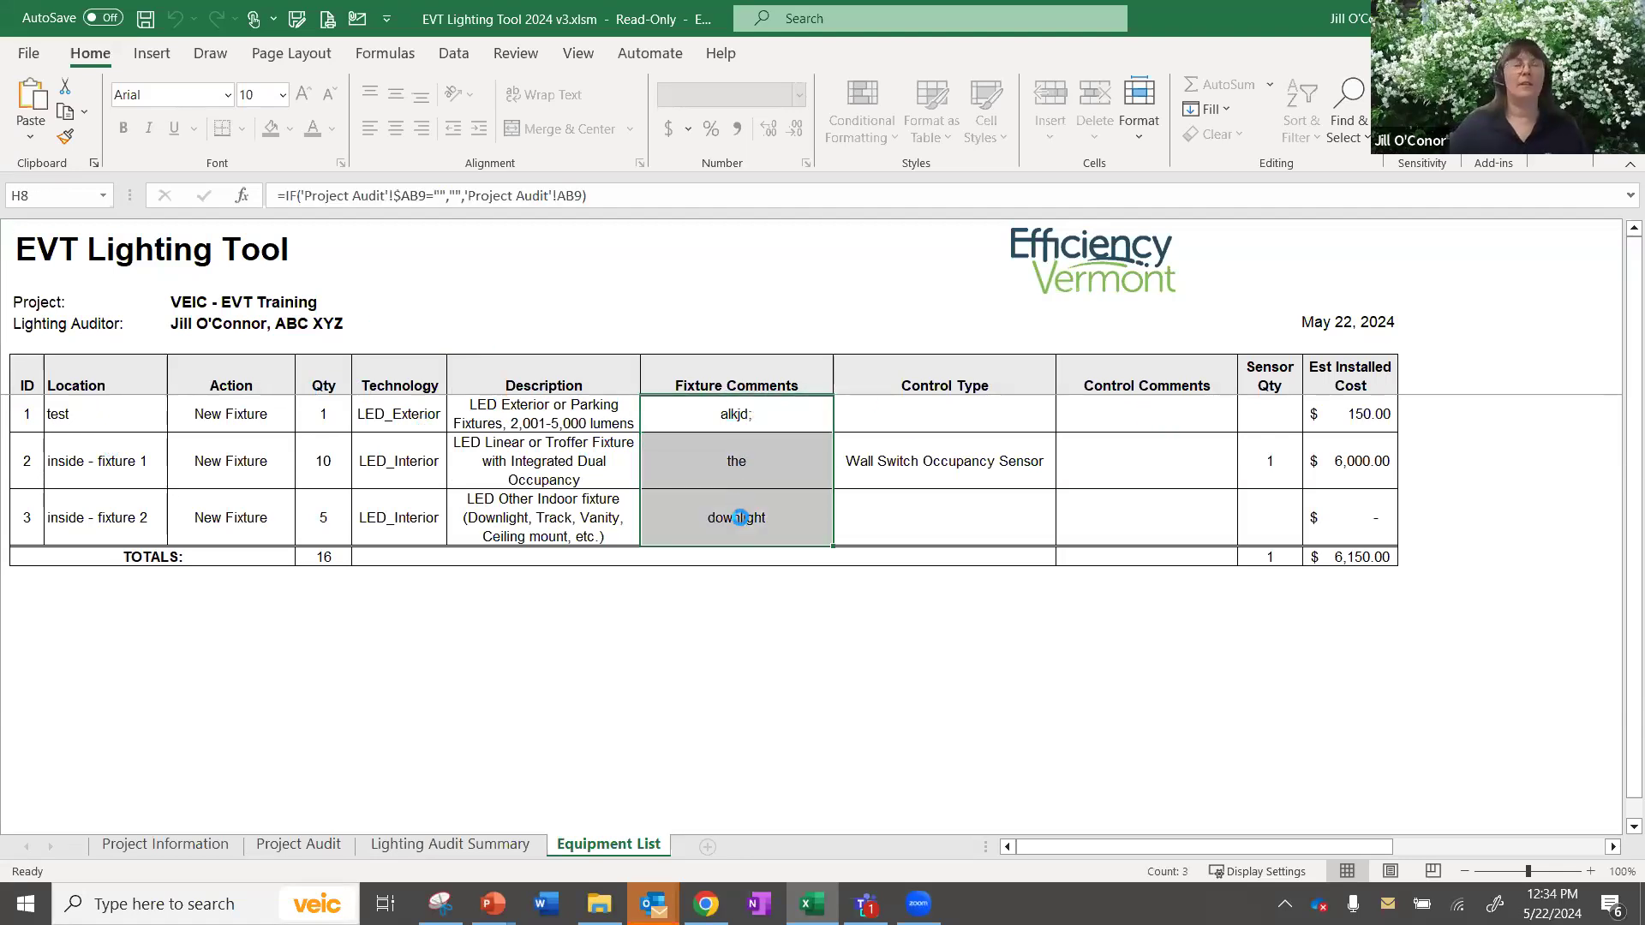
{"action": "key", "text": "Delete"}
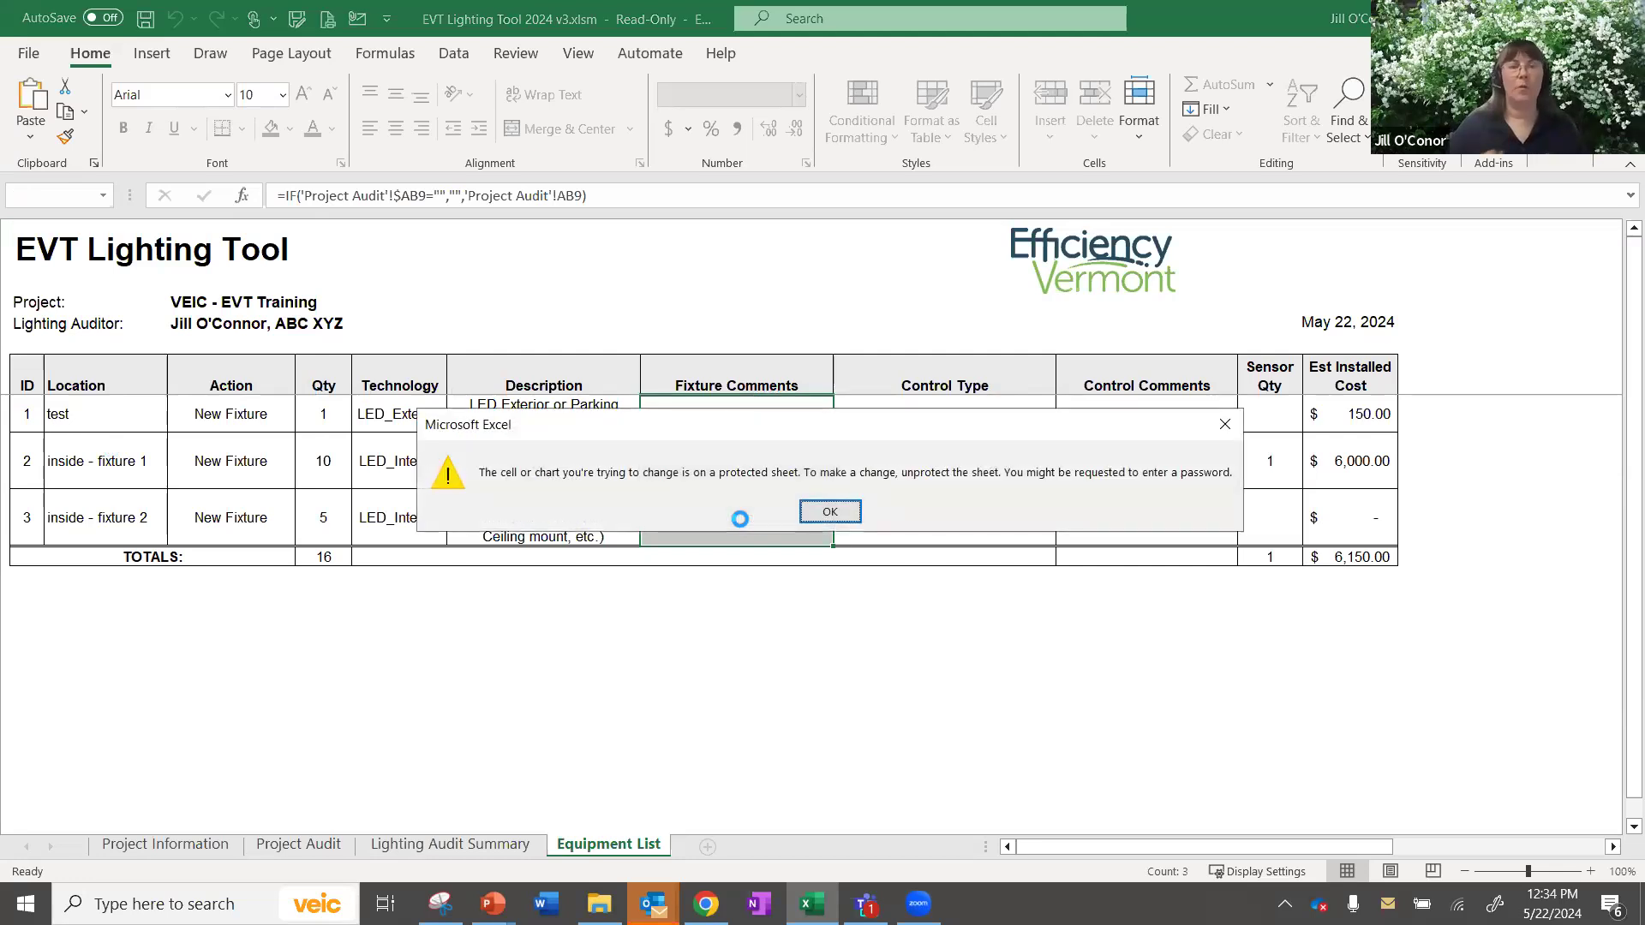
{"action": "left_click", "coordinate": [824, 512]}
{"action": "left_click", "coordinate": [735, 457]}
{"action": "left_click", "coordinate": [745, 417]}
{"action": "key", "text": "Delete"}
{"action": "key", "text": "Return"}
{"action": "left_click", "coordinate": [763, 523]}
{"action": "left_click_drag", "start_coordinate": [738, 417], "coordinate": [752, 520]}
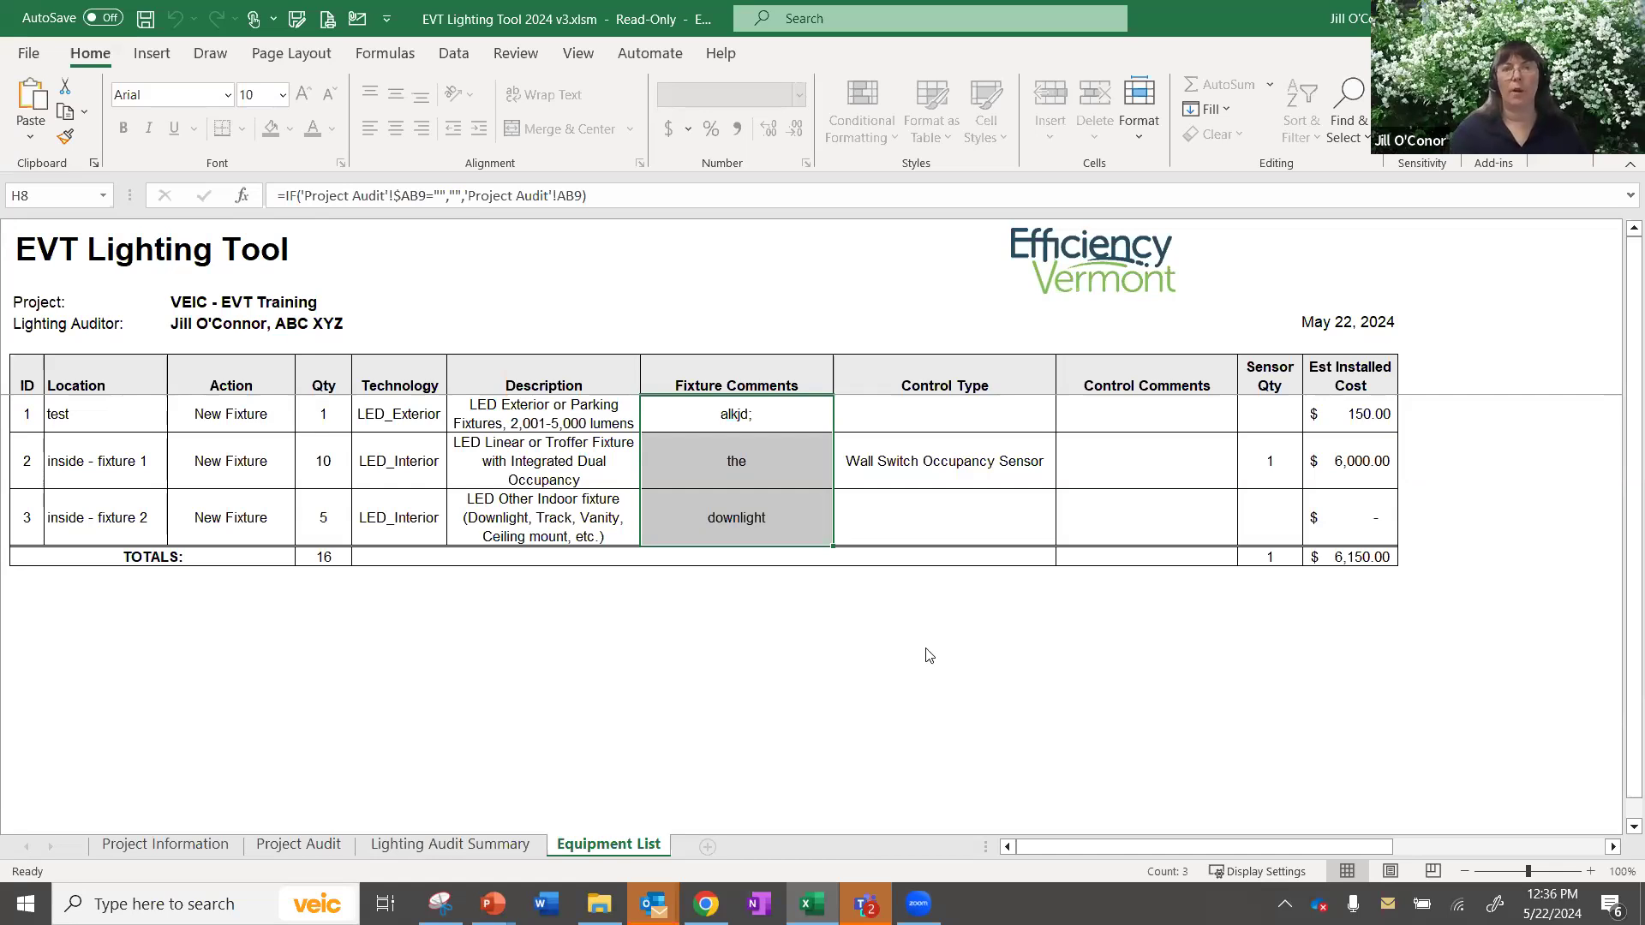
Show the light level input columns in the Project Audit and examine line 1's Light Level and IESNA fields.
{"action": "left_click", "coordinate": [300, 845]}
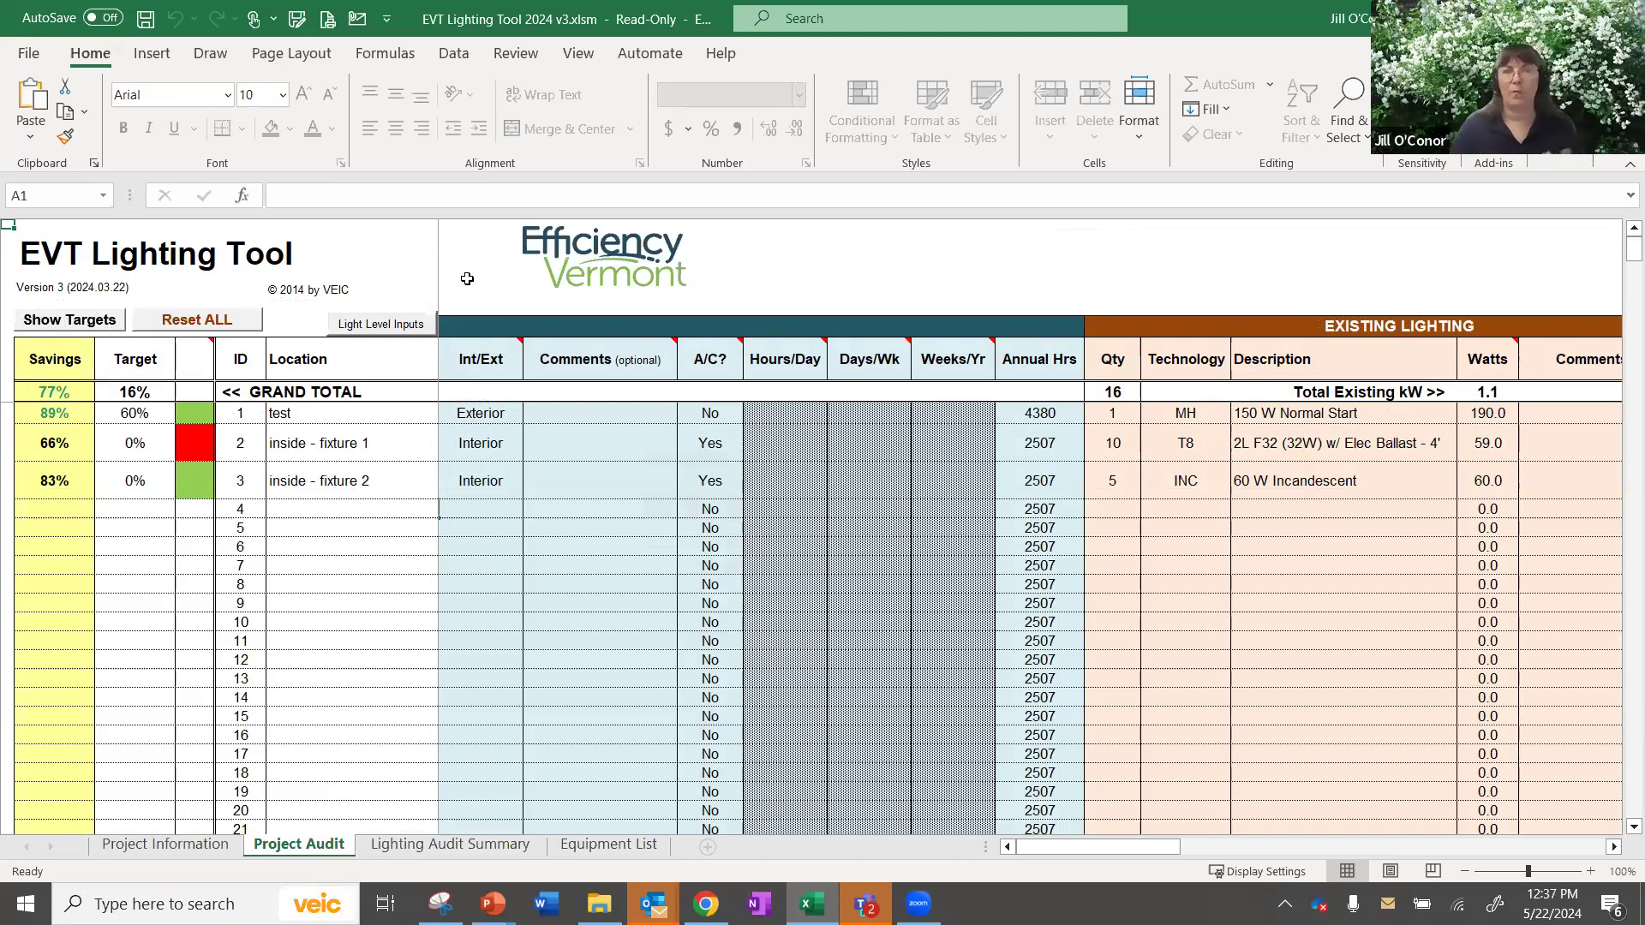
{"action": "left_click", "coordinate": [359, 327]}
{"action": "left_click_drag", "start_coordinate": [565, 413], "coordinate": [1092, 430]}
{"action": "left_click", "coordinate": [586, 411]}
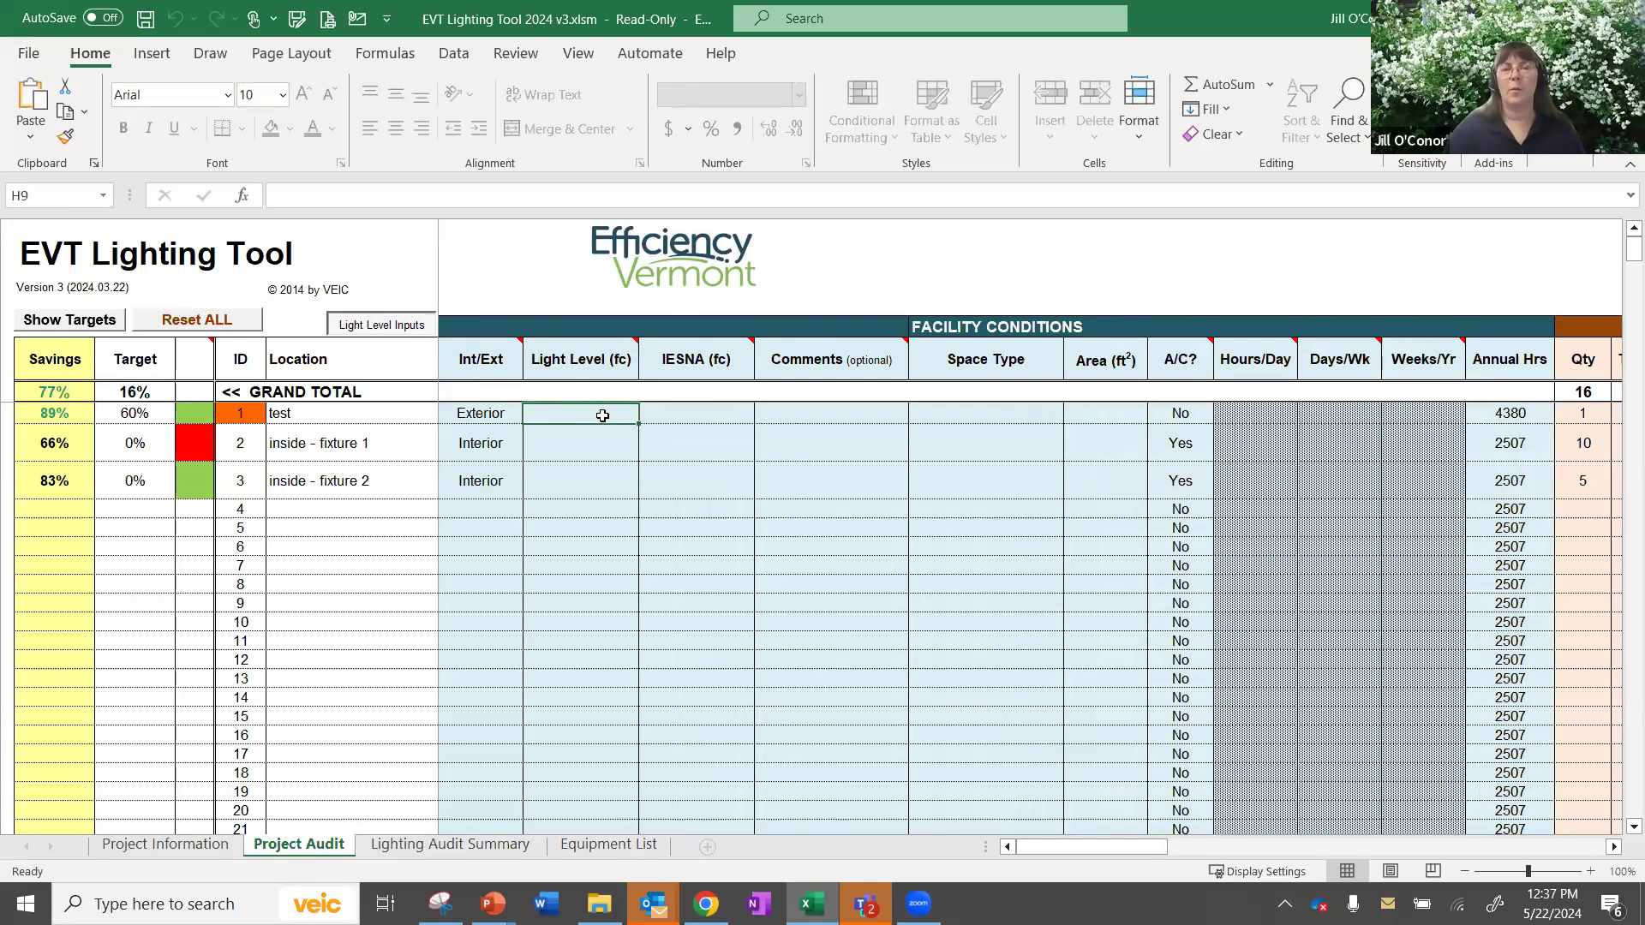
{"action": "left_click", "coordinate": [679, 409]}
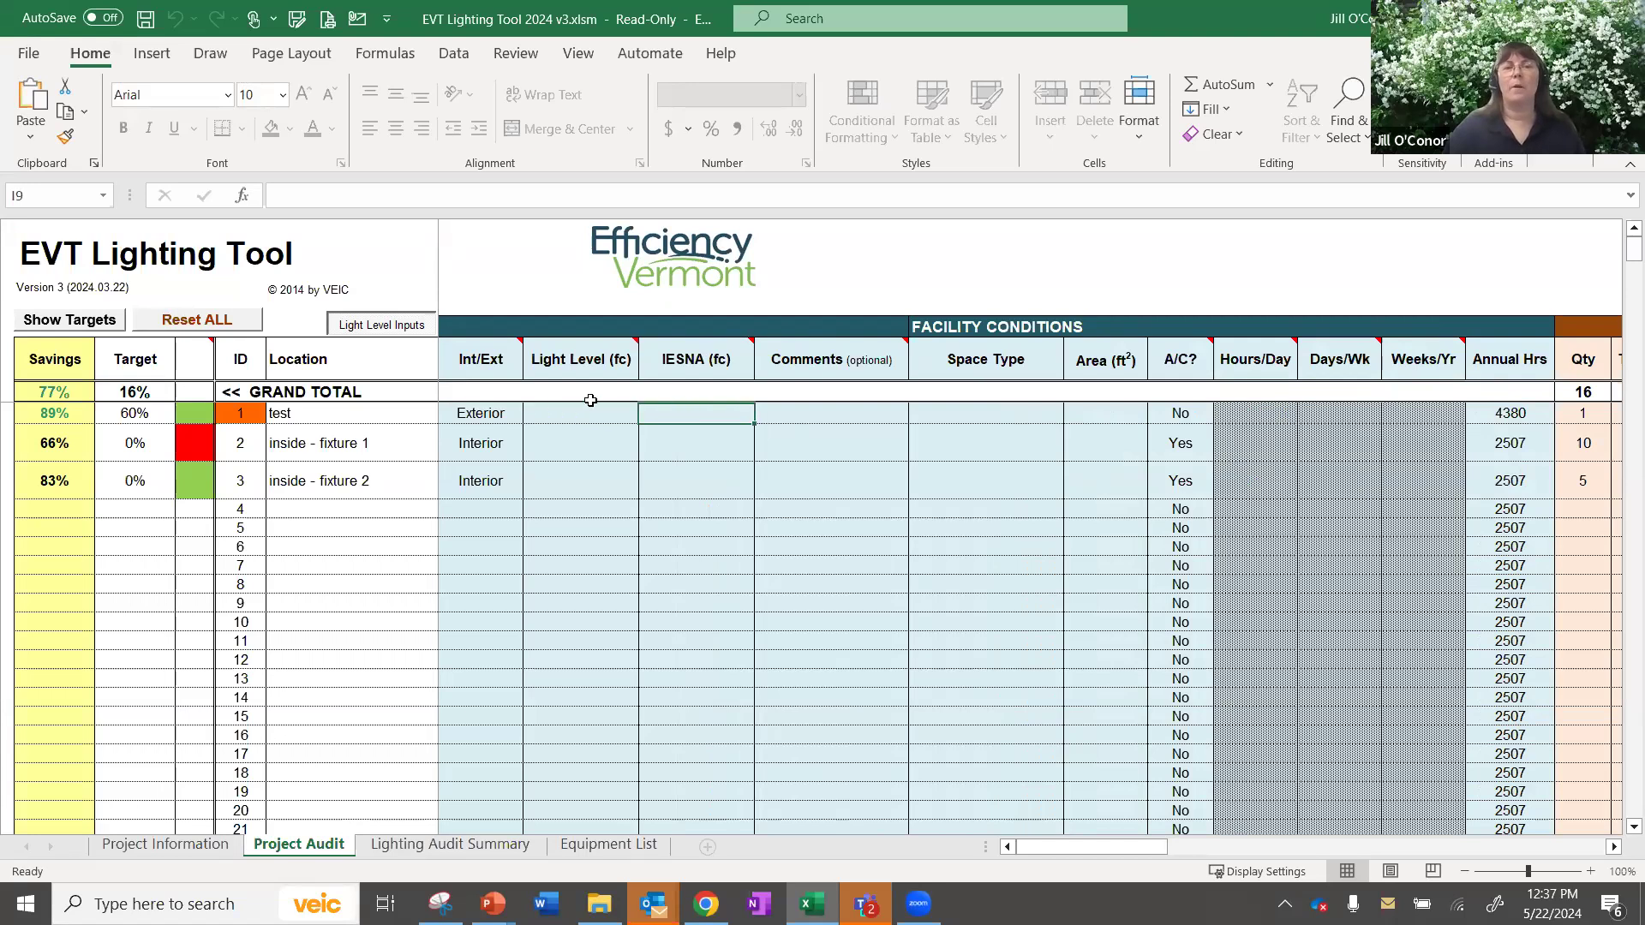
{"action": "left_click", "coordinate": [567, 416]}
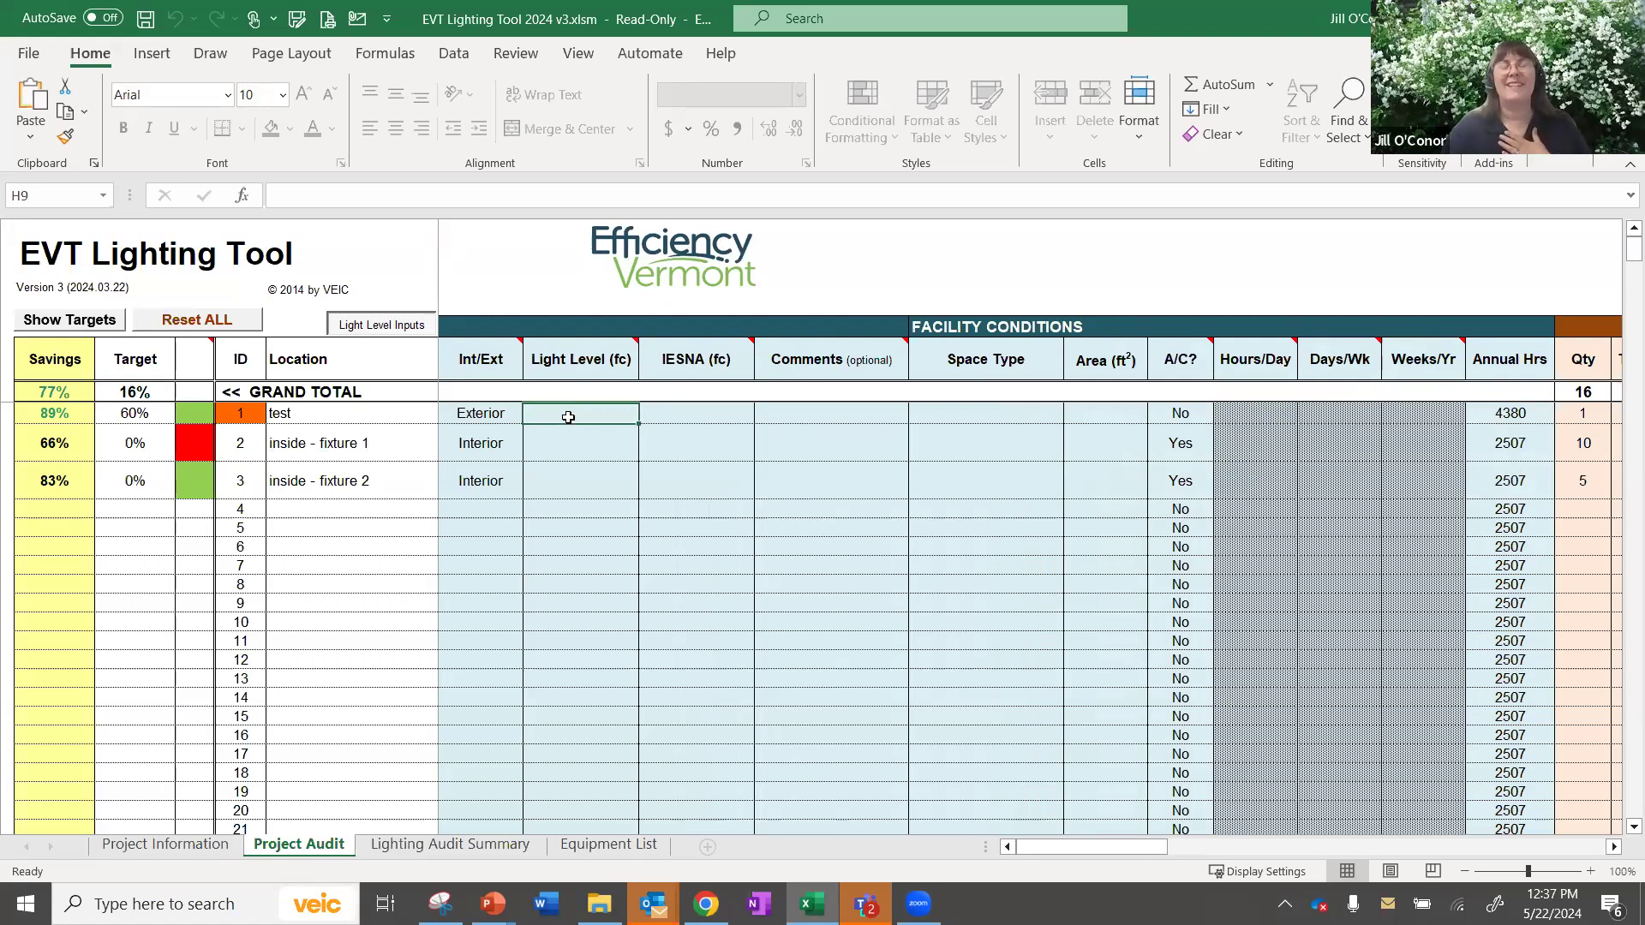
{"action": "left_click", "coordinate": [681, 408]}
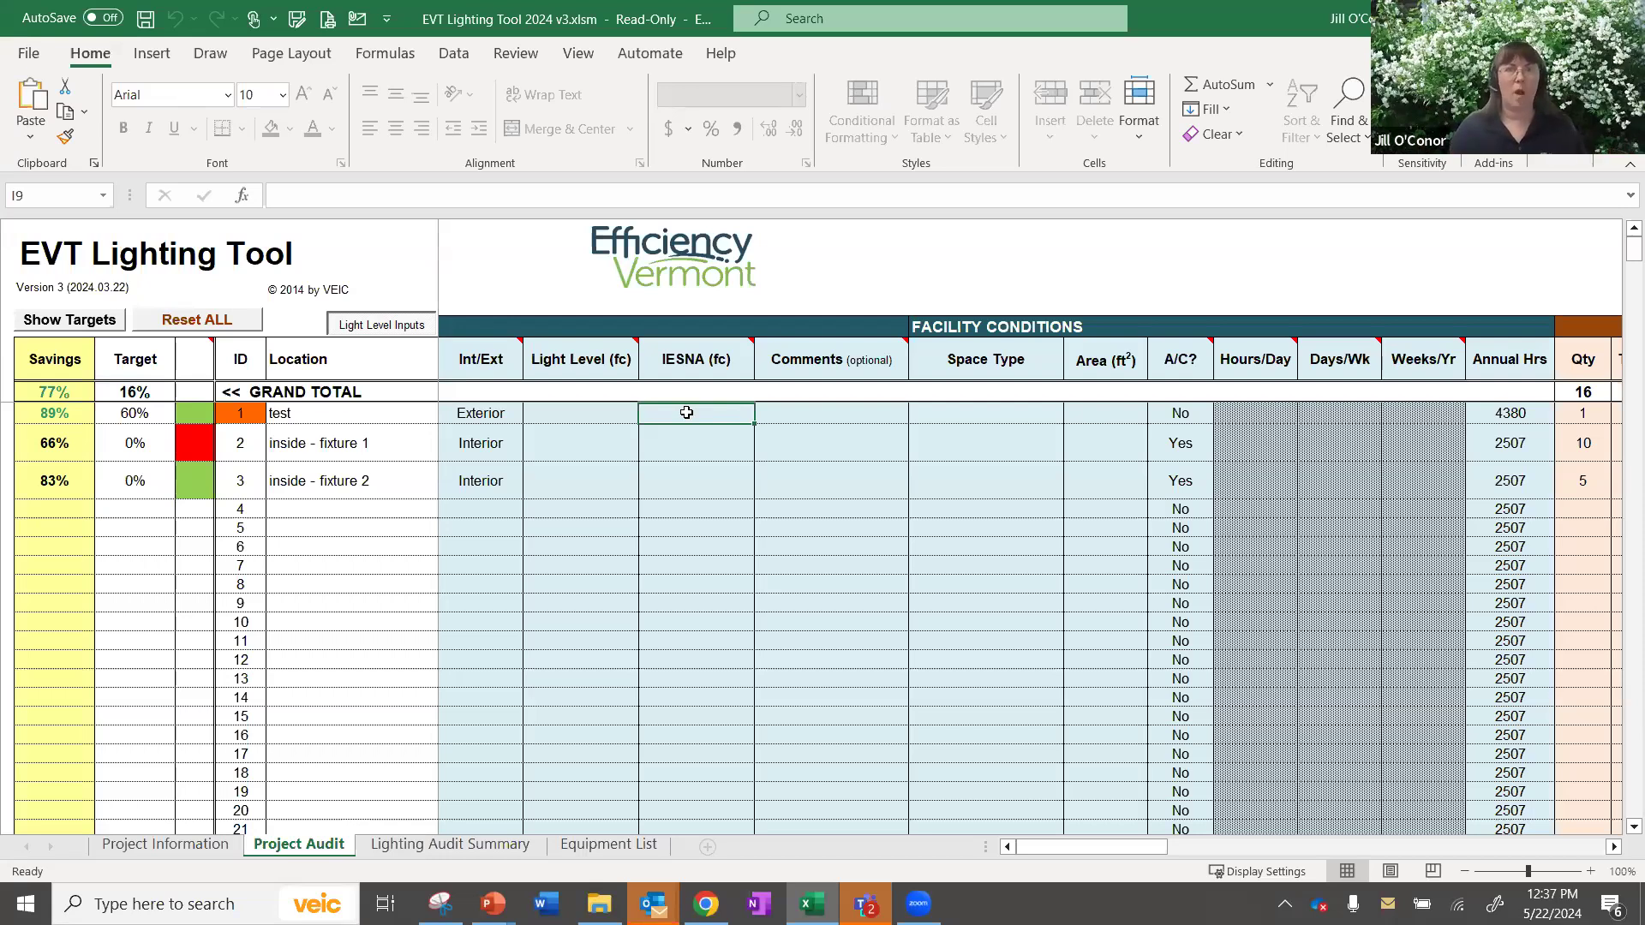
Examine line 1's Comments, Space Type and Area fields and hide the light level input columns.
{"action": "left_click", "coordinate": [782, 429]}
{"action": "left_click", "coordinate": [969, 415]}
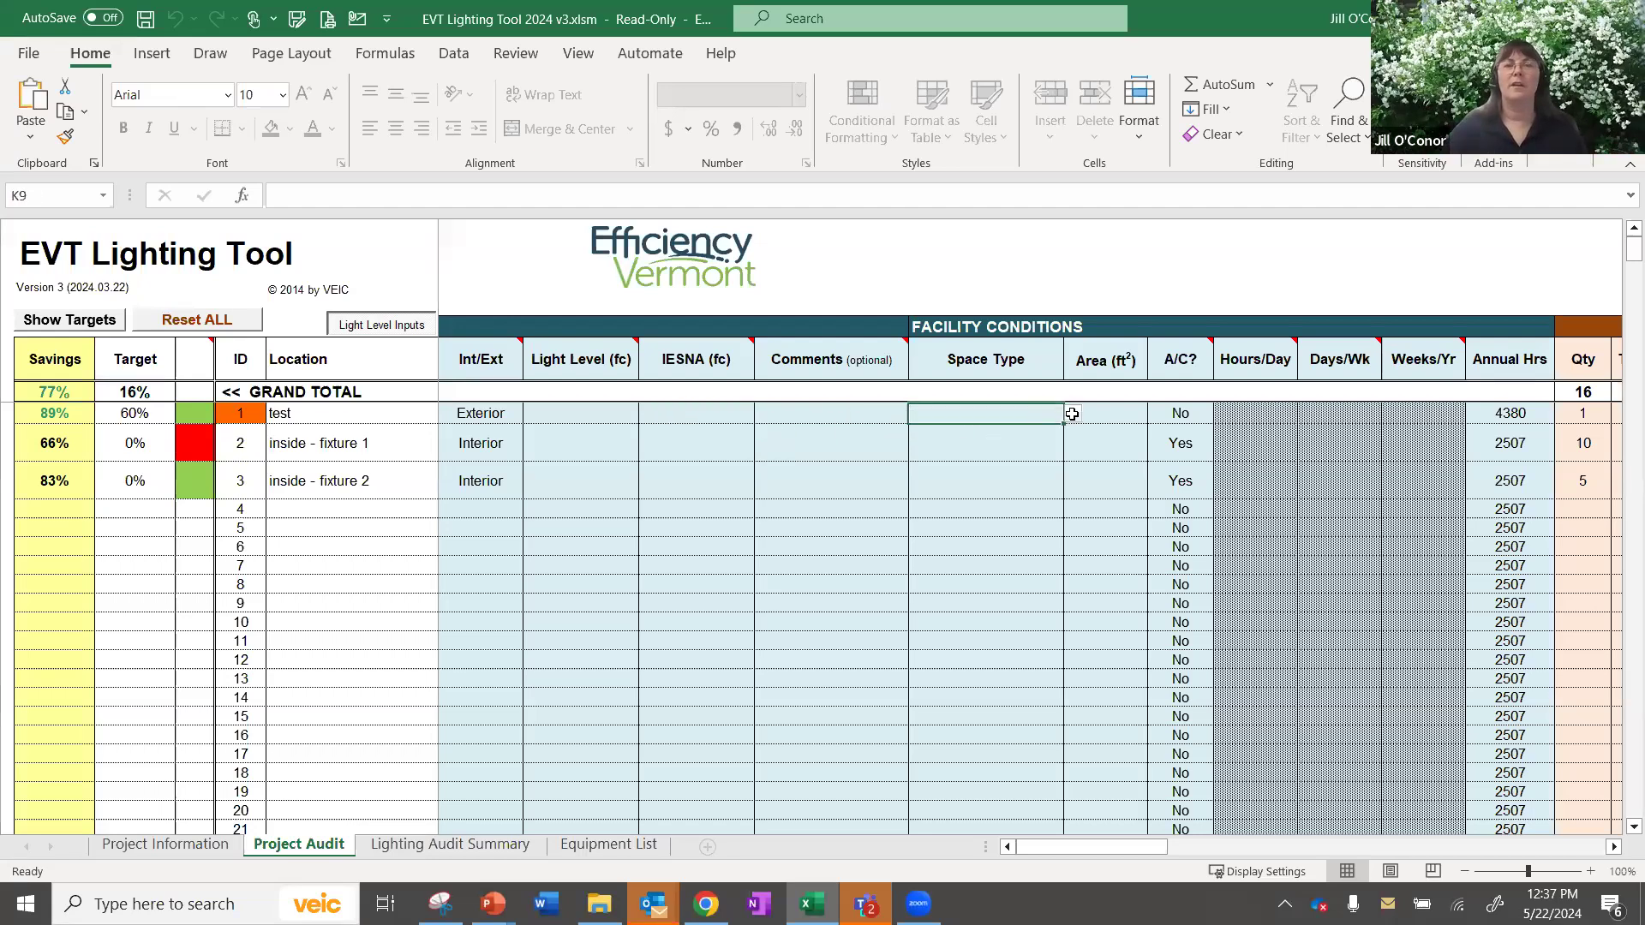
{"action": "left_click", "coordinate": [1072, 412]}
{"action": "left_click", "coordinate": [1110, 412]}
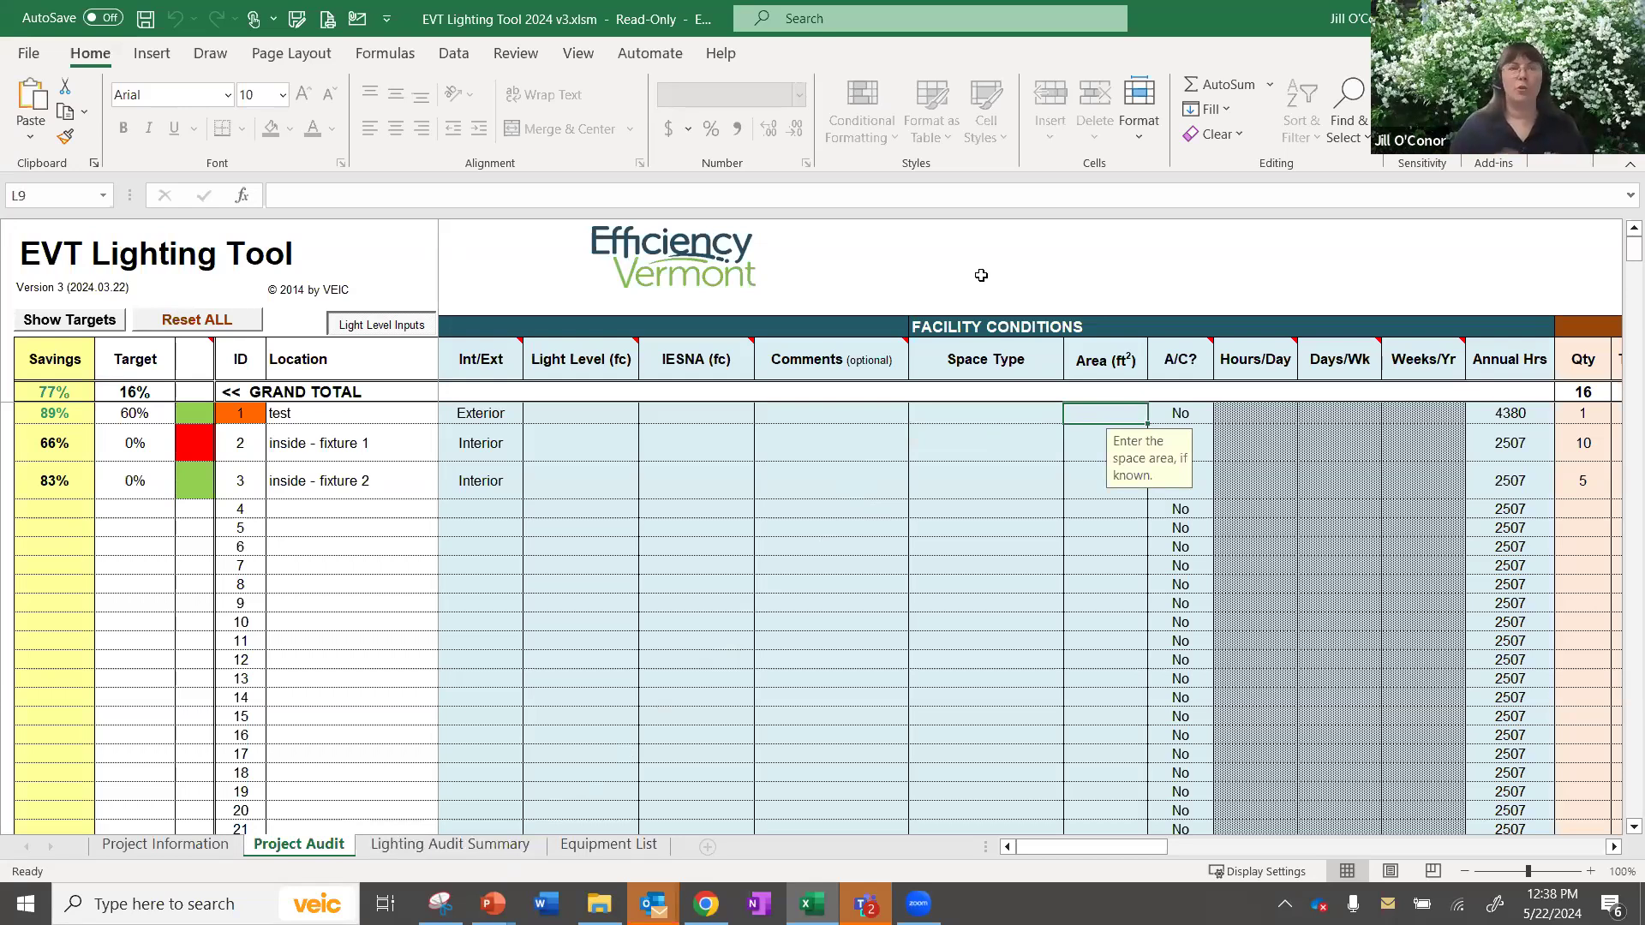
{"action": "left_click", "coordinate": [371, 330]}
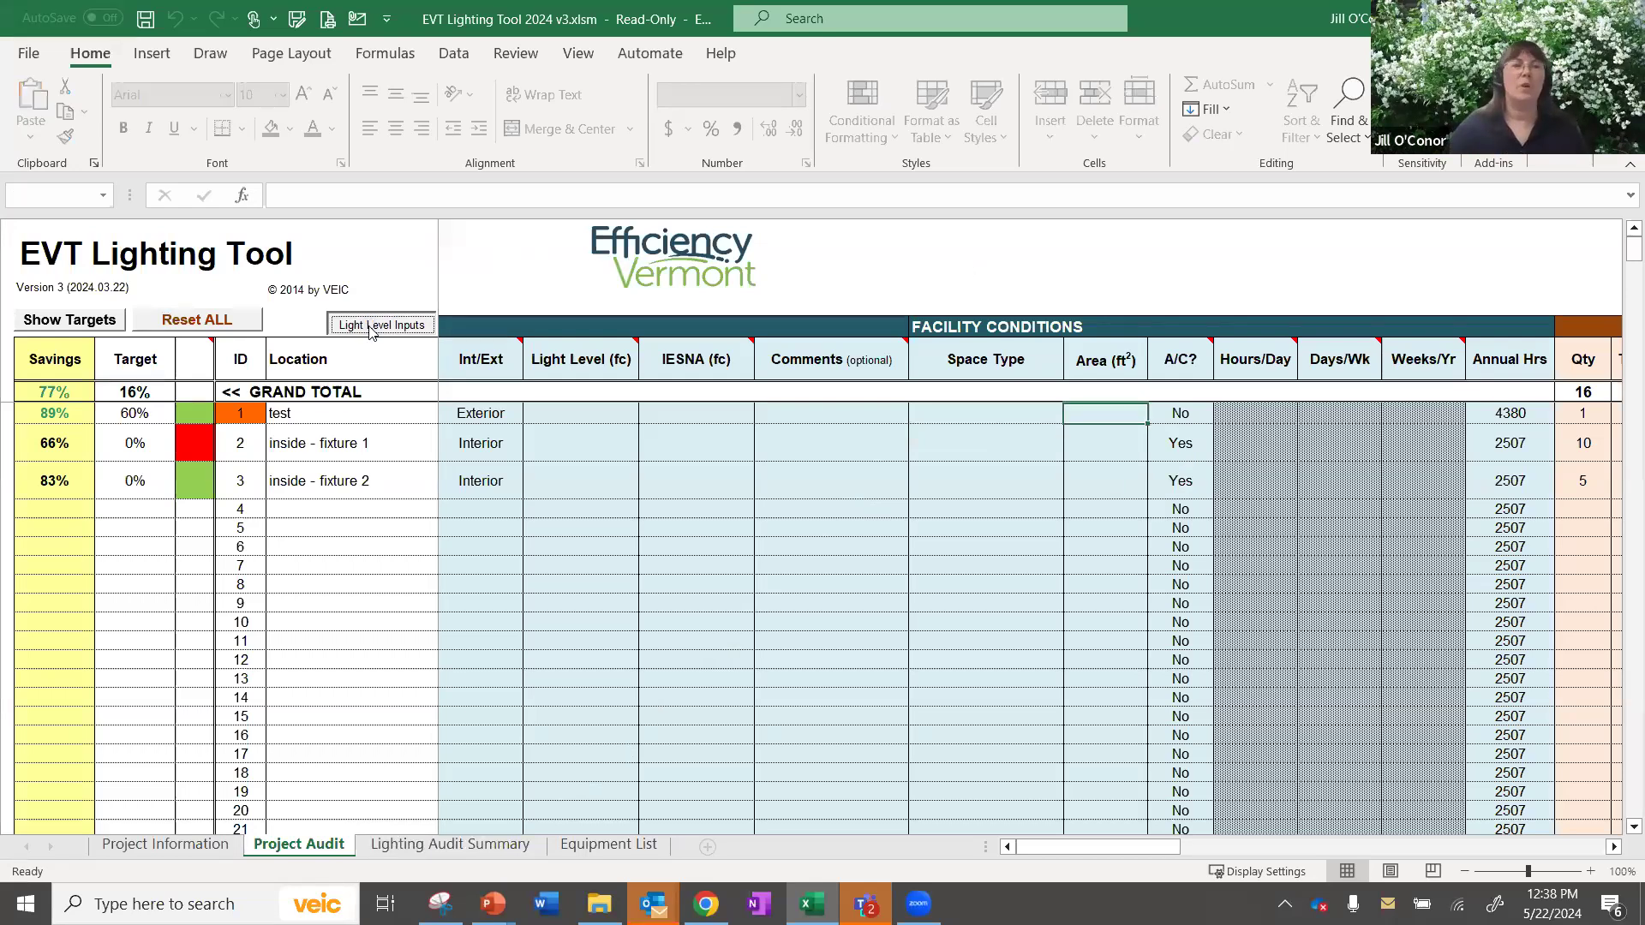